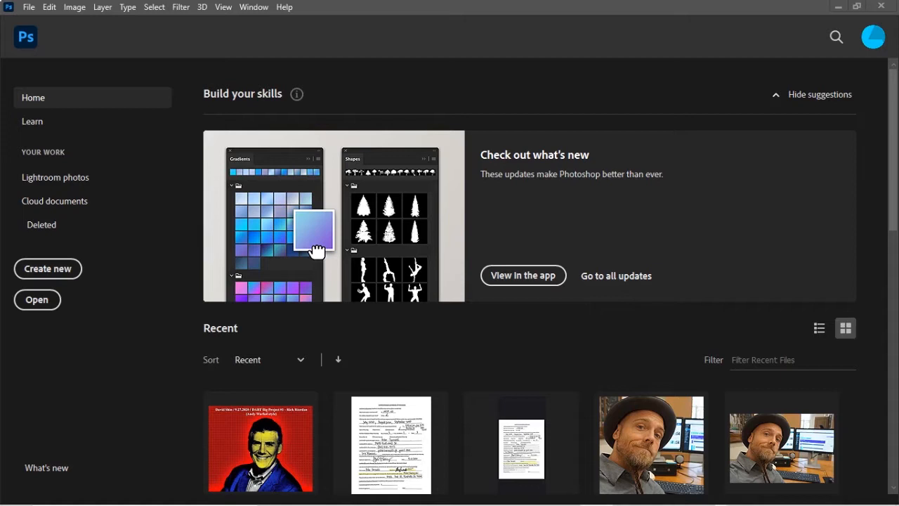
pyautogui.moveTo(0, 1); pyautogui.dragTo(562, 0)
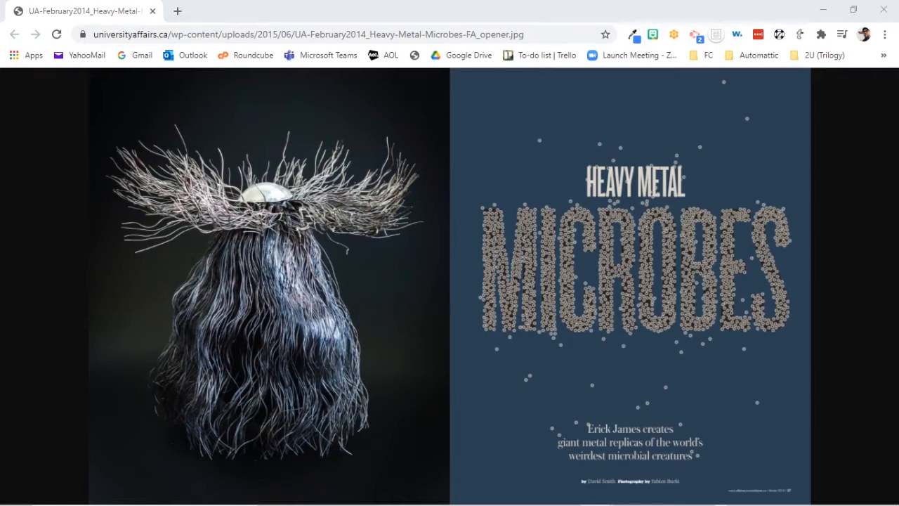
pyautogui.moveTo(0, 189); pyautogui.dragTo(730, 6)
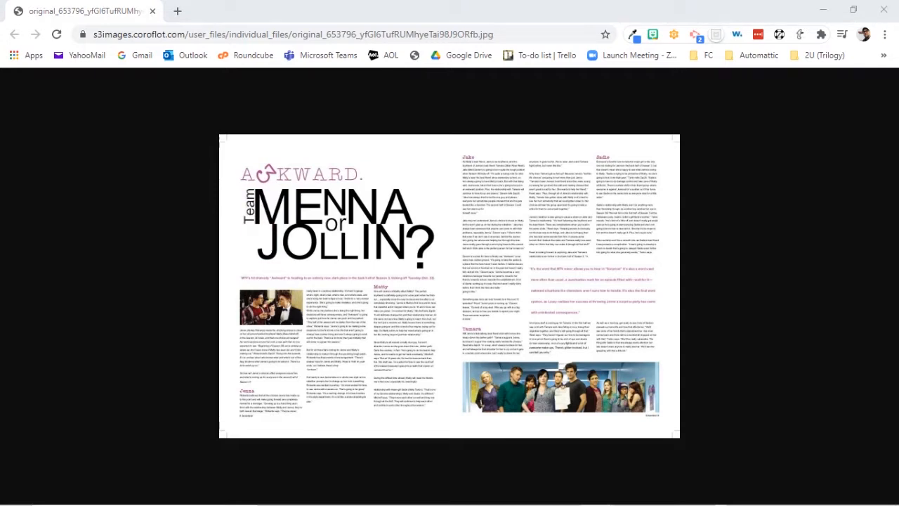
pyautogui.moveTo(187, 44); pyautogui.dragTo(569, 21)
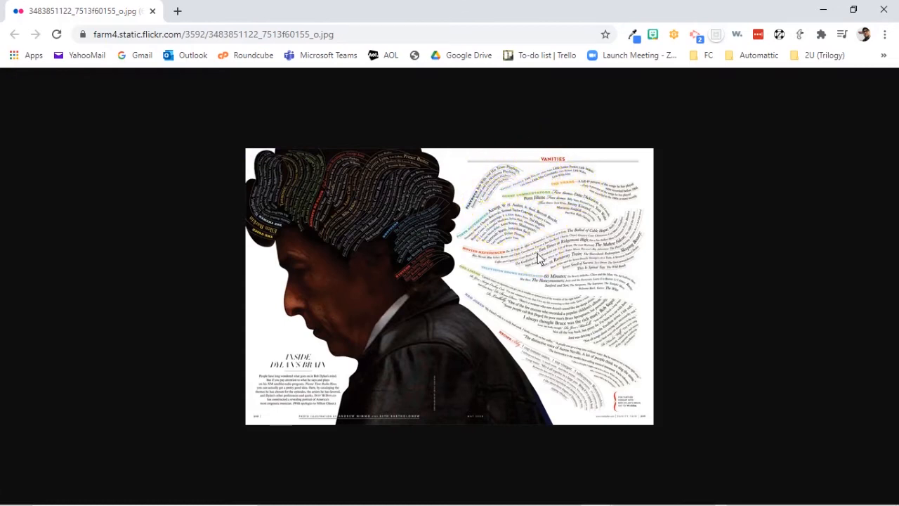
# Close the browser windows showing the magazine spread examples and return to Photoshop
pyautogui.click(880, 9)
pyautogui.click(879, 9)
pyautogui.click(869, 14)
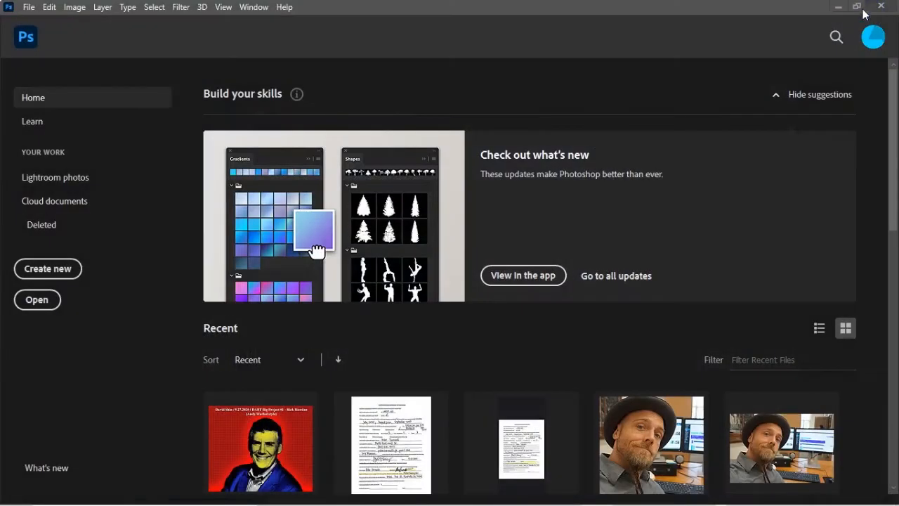
# Create a new blank document 2000 pixels wide and 2000 pixels high
pyautogui.click(44, 266)
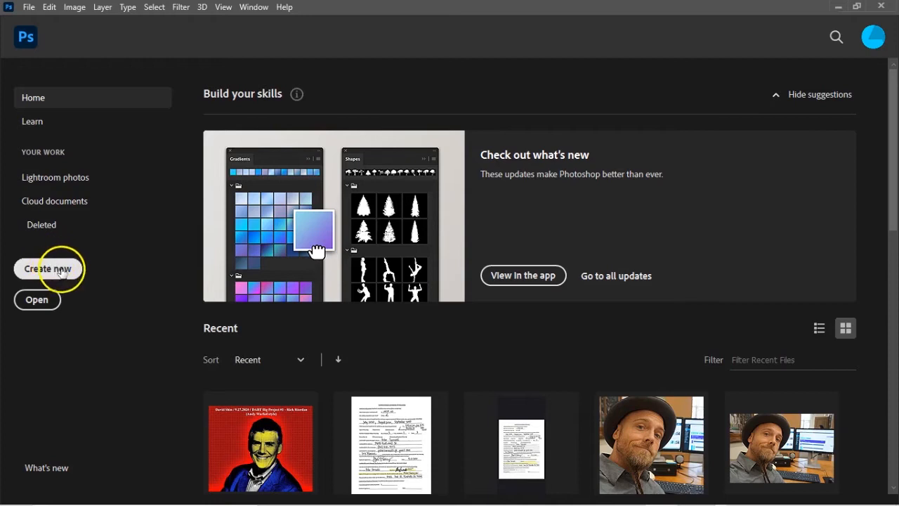
pyautogui.click(60, 268)
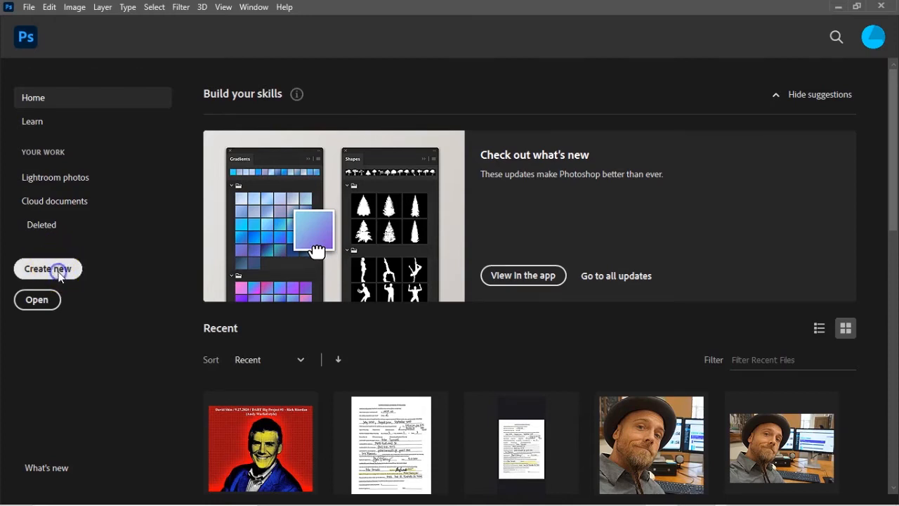
pyautogui.click(646, 466)
pyautogui.click(573, 143)
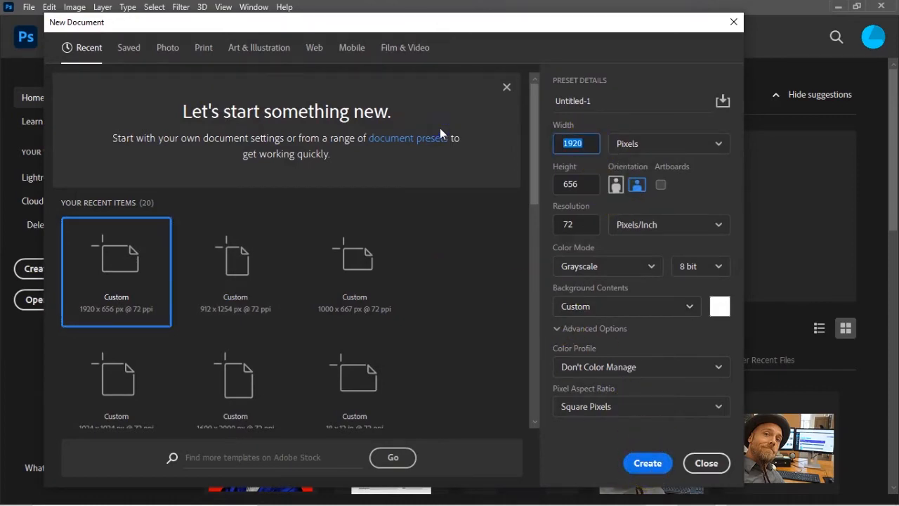
pyautogui.write('2000')
pyautogui.click(596, 184)
pyautogui.write('2000')
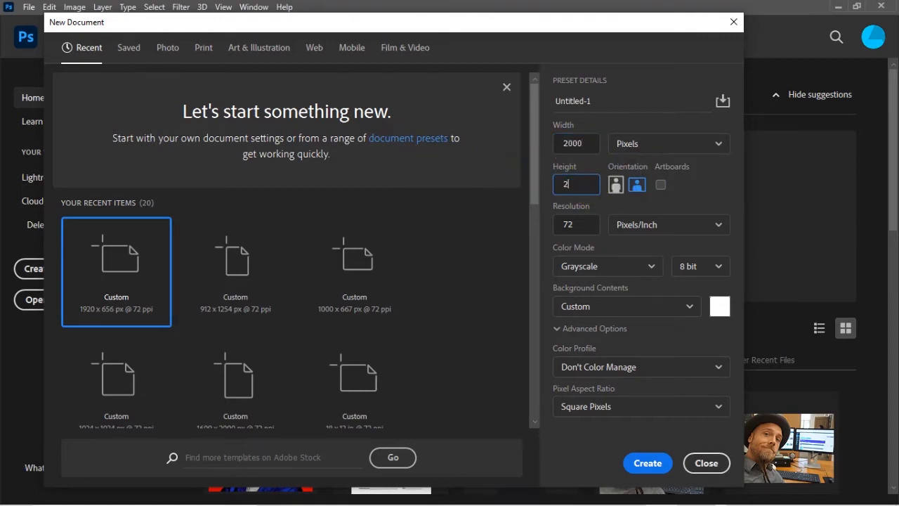
pyautogui.click(647, 463)
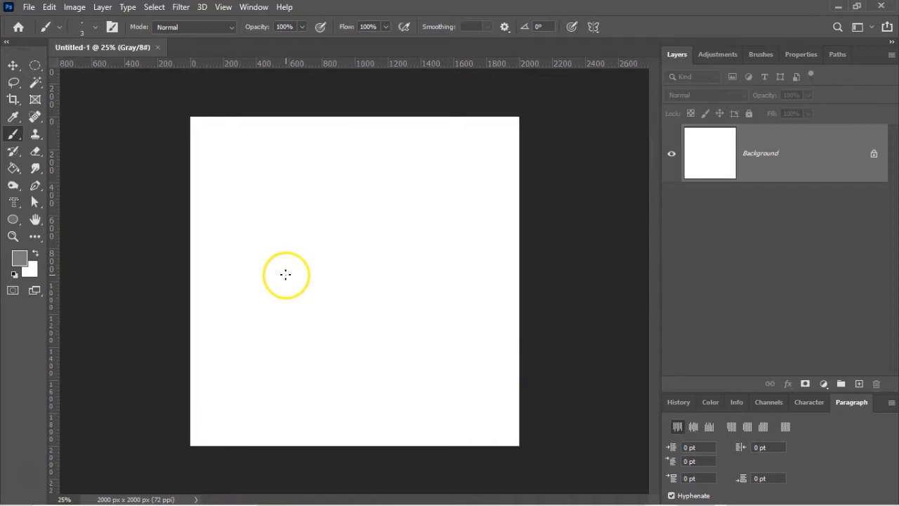
# Add a line of vertical Lorem Ipsum placeholder text near the canvas's upper-left corner with the Vertical Type tool
pyautogui.keyDown('alt'); pyautogui.scroll(1, 279, 274); pyautogui.keyUp('alt')
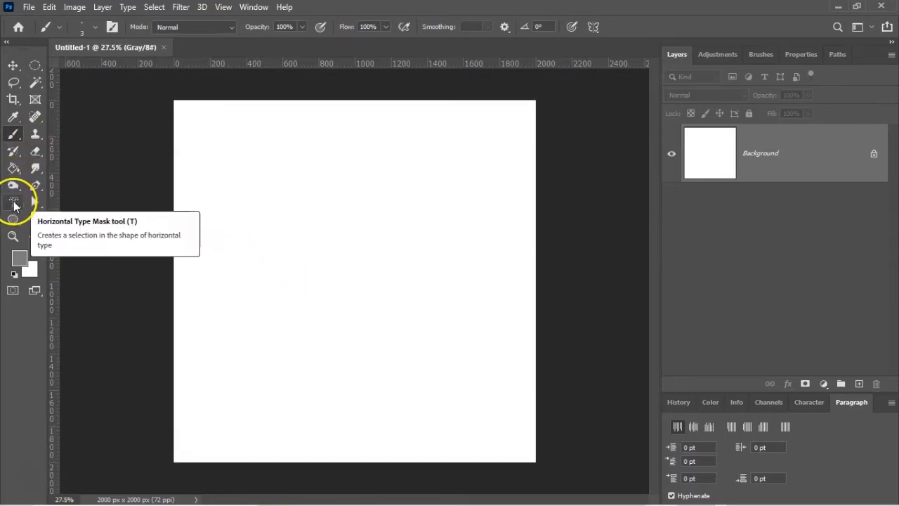
pyautogui.click(14, 204)
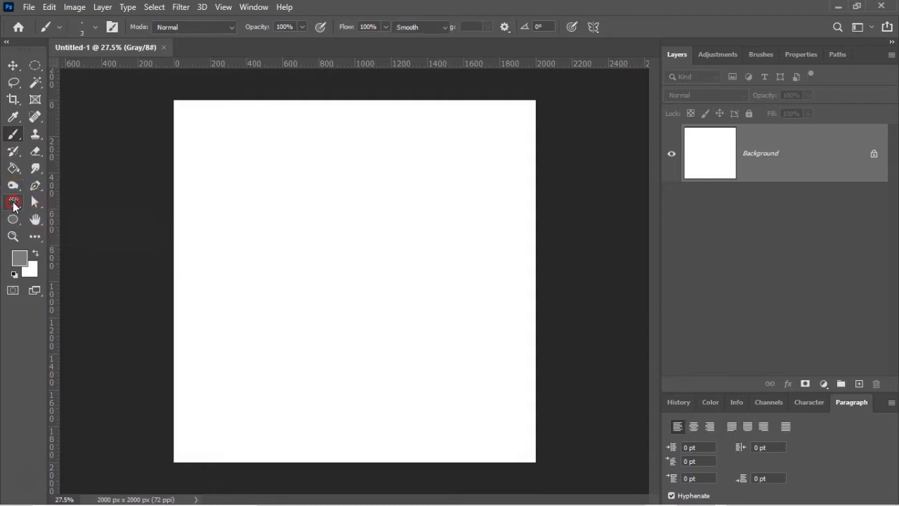
pyautogui.click(70, 202)
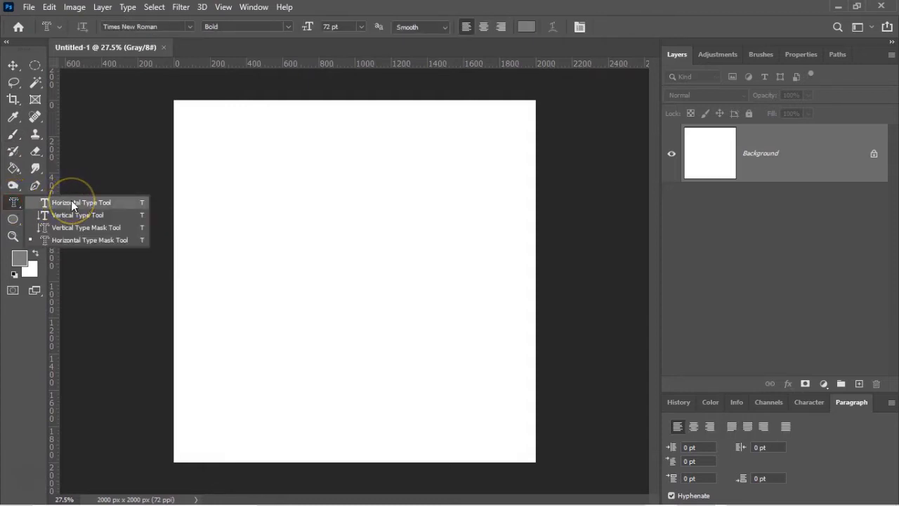
pyautogui.click(74, 214)
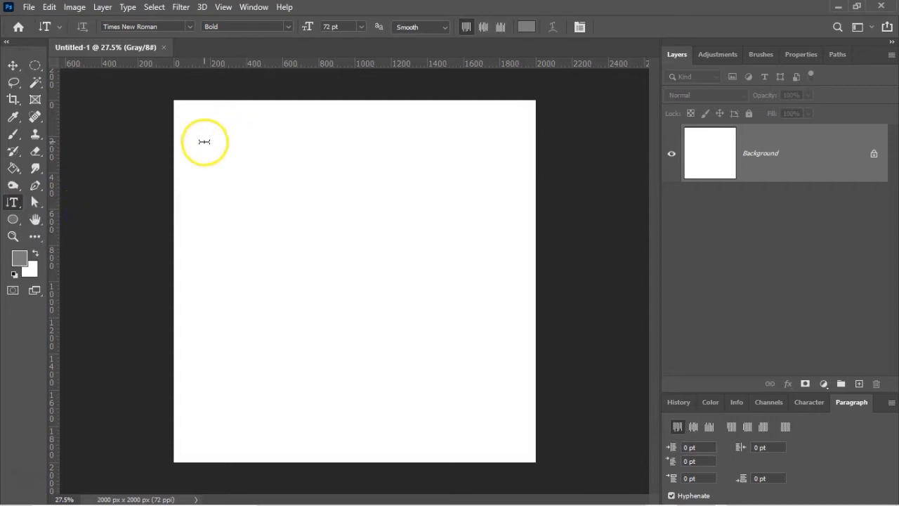
pyautogui.click(227, 129)
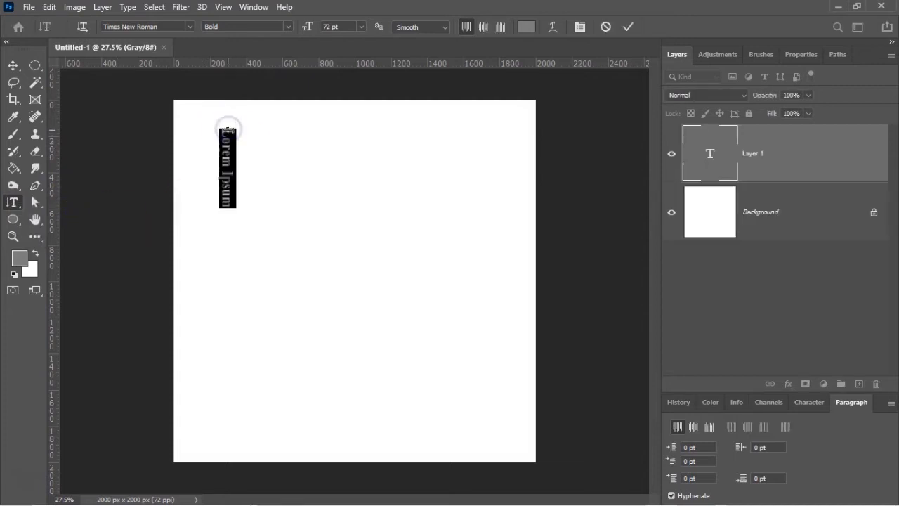
pyautogui.scroll(5, 223, 211)
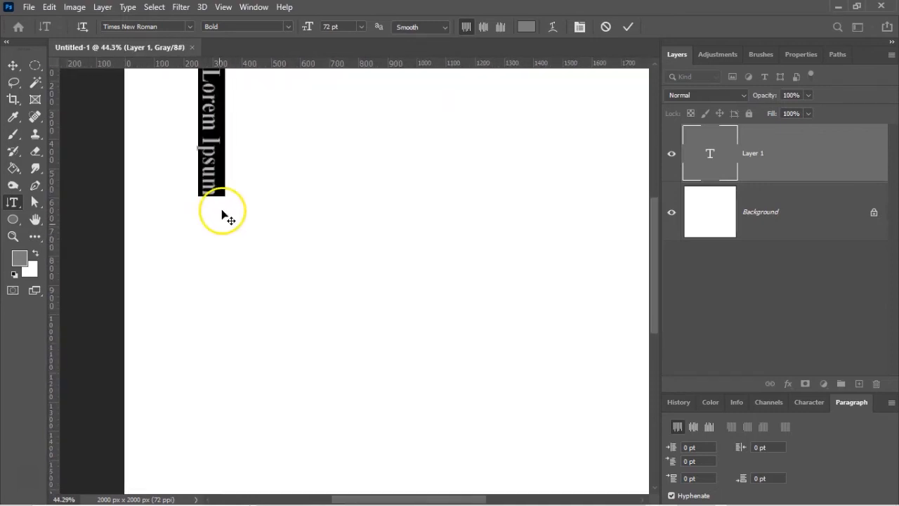
pyautogui.hotkey('alt', 'space')
pyautogui.scroll(3, 215, 98)
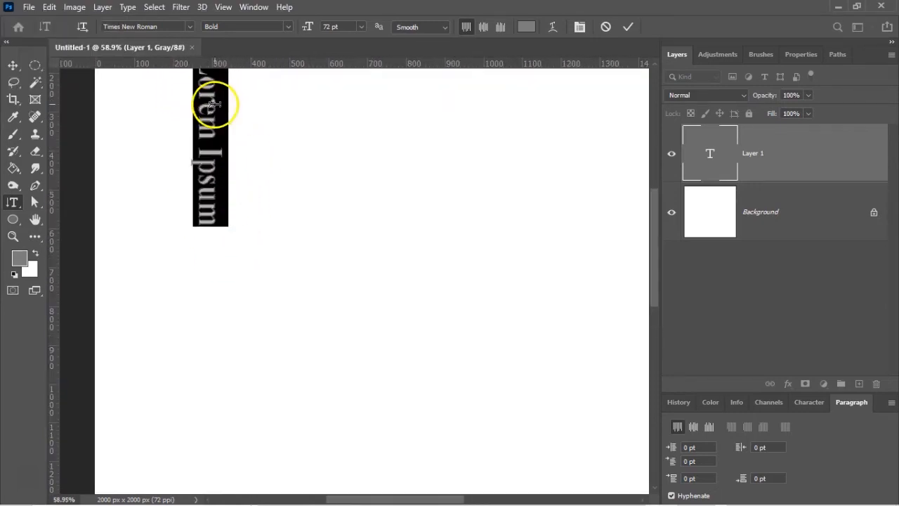
pyautogui.moveTo(654, 216); pyautogui.dragTo(655, 196)
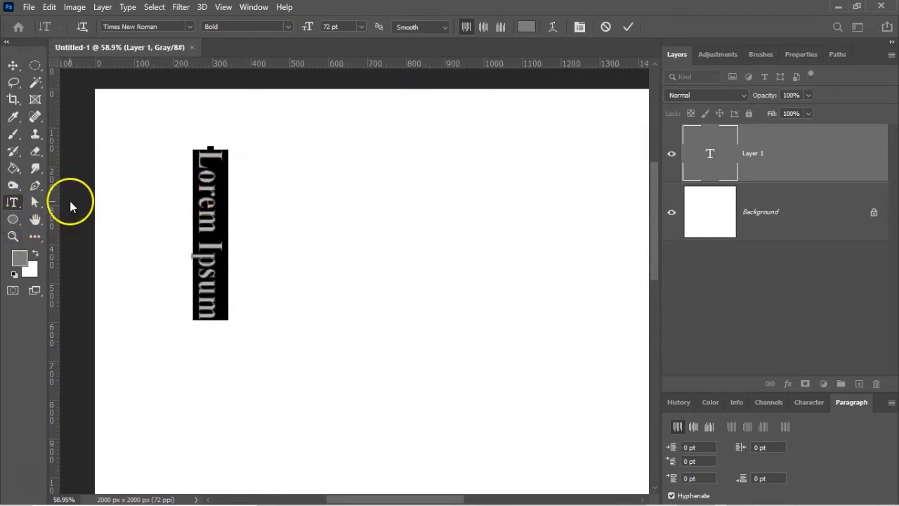
pyautogui.click(13, 66)
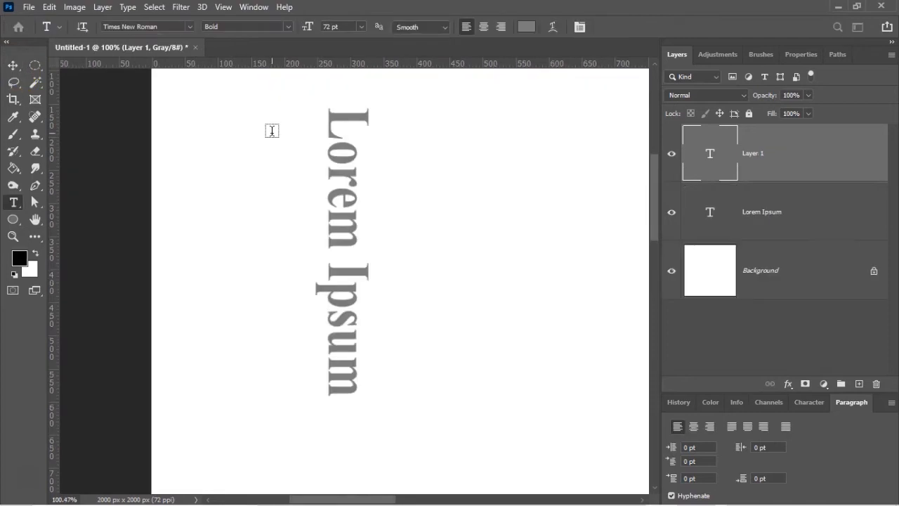
# Add a horizontal Lorem Ipsum line beside the vertical text and draw a vertical paragraph text box about 110 by 430 px beneath it
pyautogui.click(262, 106)
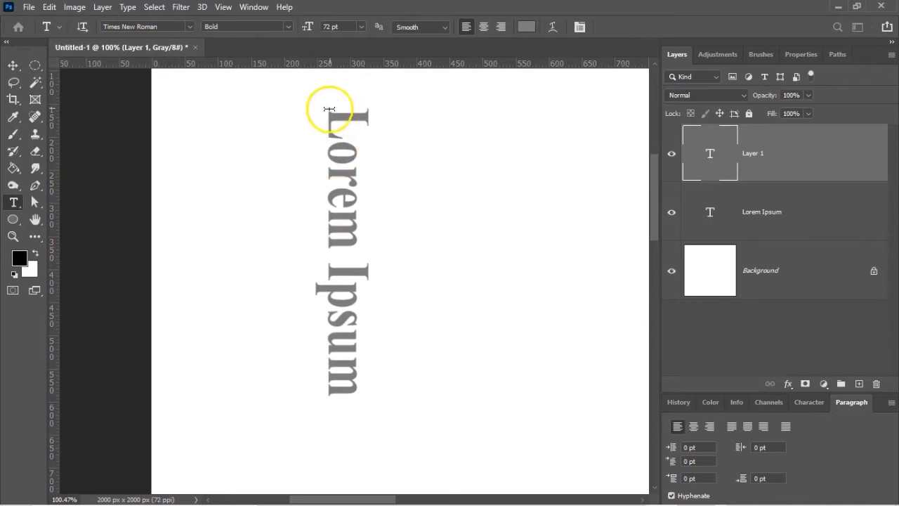
pyautogui.click(435, 124)
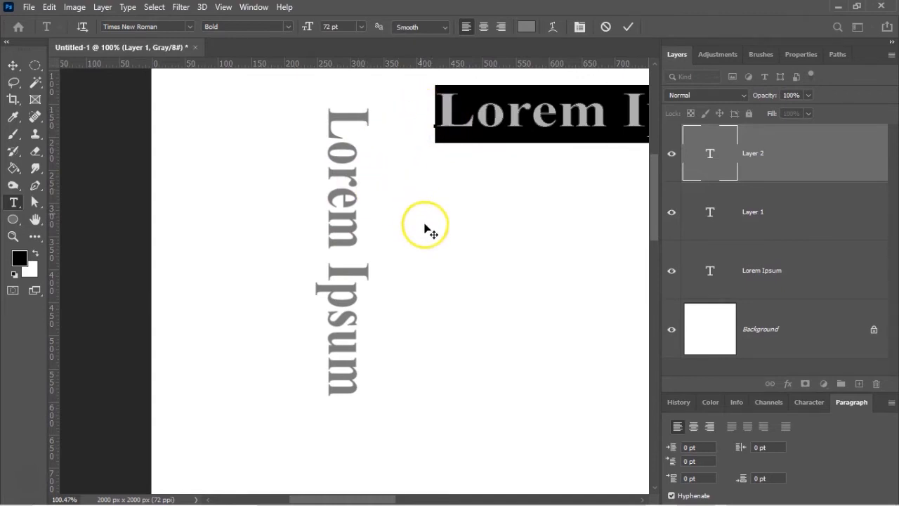
pyautogui.rightClick(12, 202)
pyautogui.click(42, 213)
pyautogui.moveTo(434, 190); pyautogui.dragTo(507, 472)
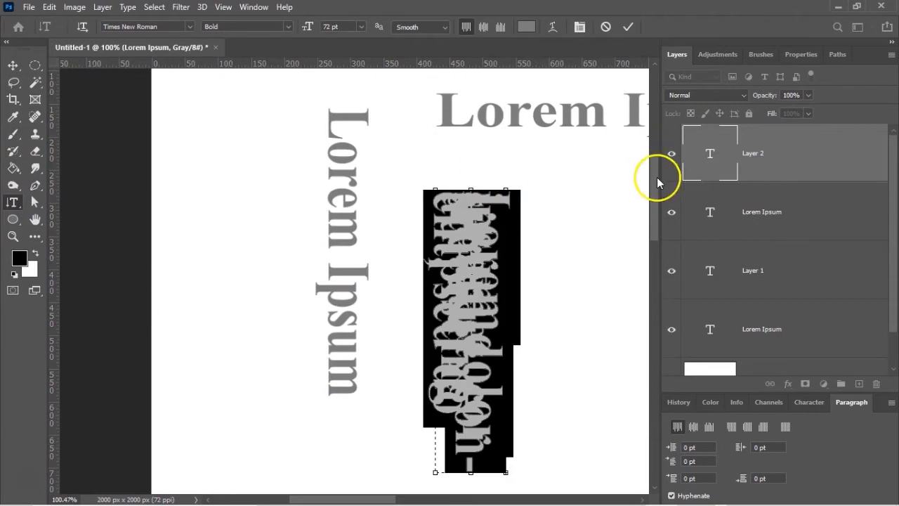
# Set the vertical paragraph's leading to 79 pt and its font size to 48 pt
pyautogui.click(580, 28)
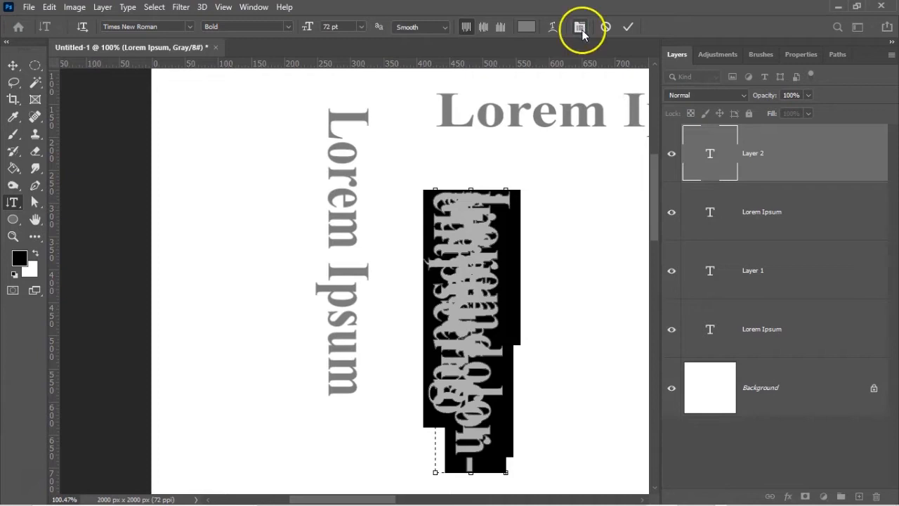
pyautogui.click(580, 28)
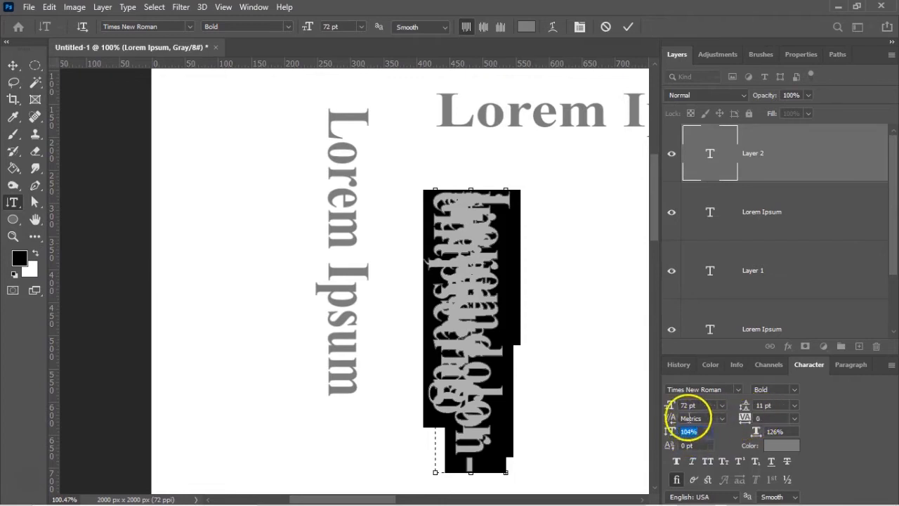
pyautogui.moveTo(742, 407); pyautogui.dragTo(807, 408)
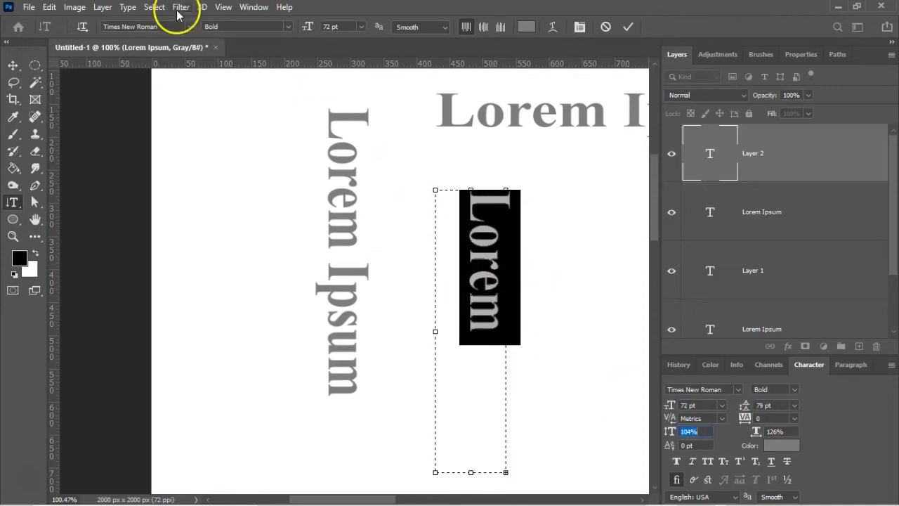
pyautogui.click(360, 27)
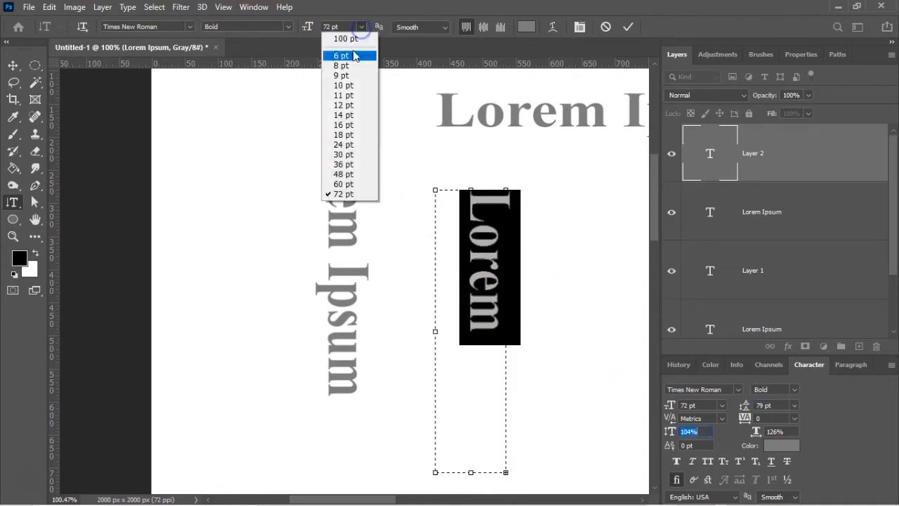
pyautogui.click(333, 174)
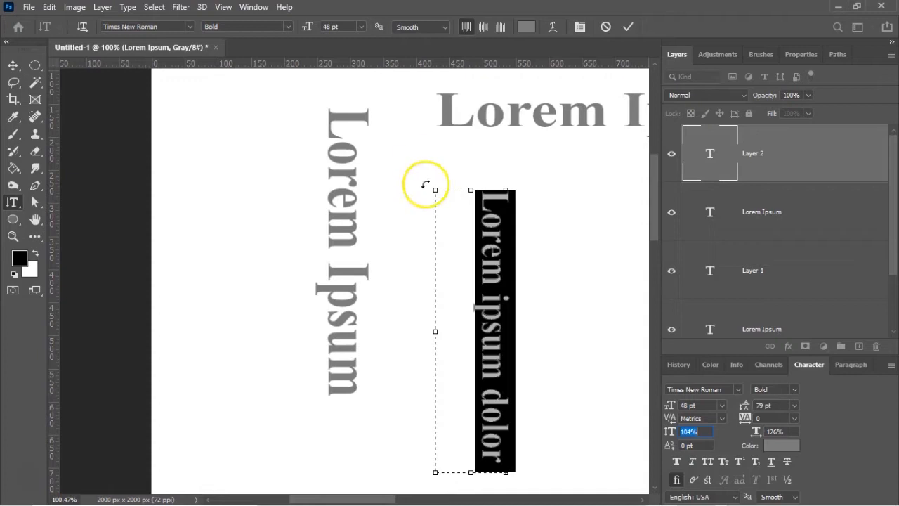
# Rotate the vertical paragraph's text box counterclockwise until its line reads almost horizontally with a slight downward slant
pyautogui.moveTo(426, 184); pyautogui.dragTo(405, 420)
pyautogui.moveTo(372, 455); pyautogui.dragTo(334, 395)
pyautogui.moveTo(610, 264); pyautogui.dragTo(625, 296)
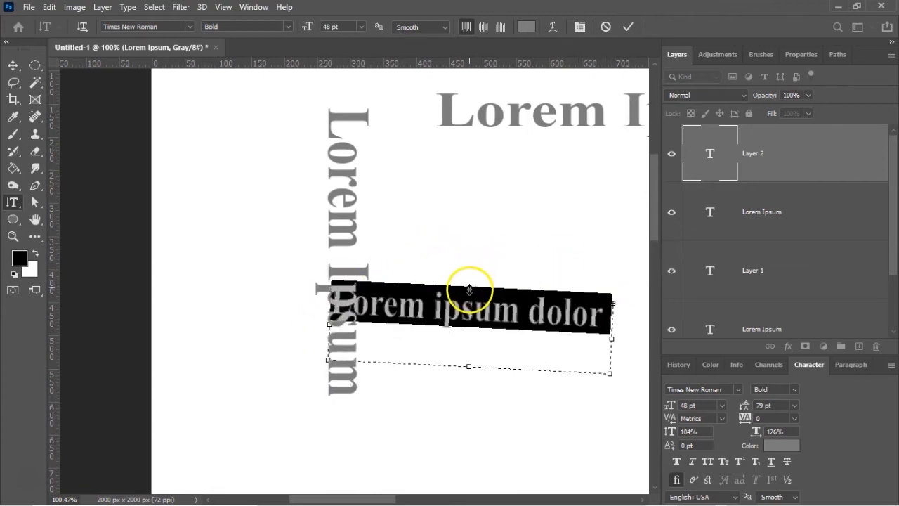
# Resize the rotated text box to about 295 by 325 px so the paragraph wraps onto four lines
pyautogui.moveTo(471, 290); pyautogui.dragTo(480, 230)
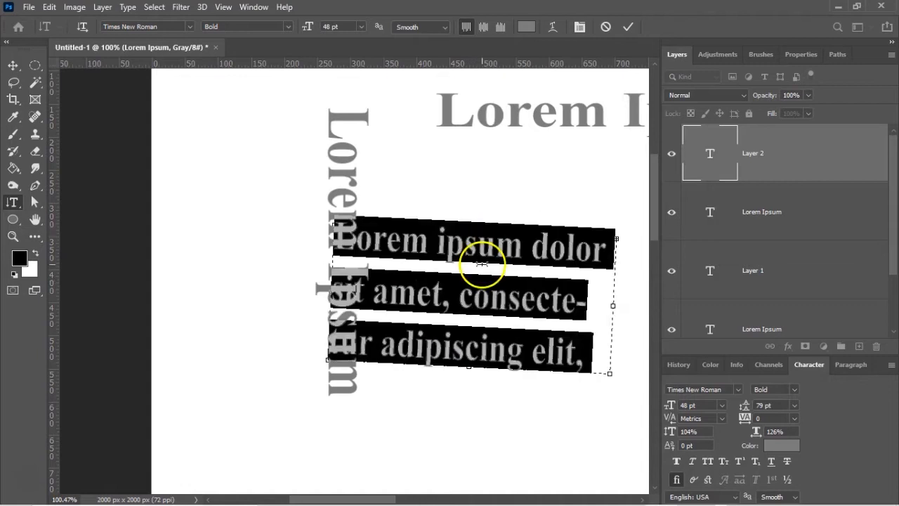
pyautogui.moveTo(468, 372); pyautogui.dragTo(458, 442)
pyautogui.moveTo(612, 345); pyautogui.dragTo(524, 340)
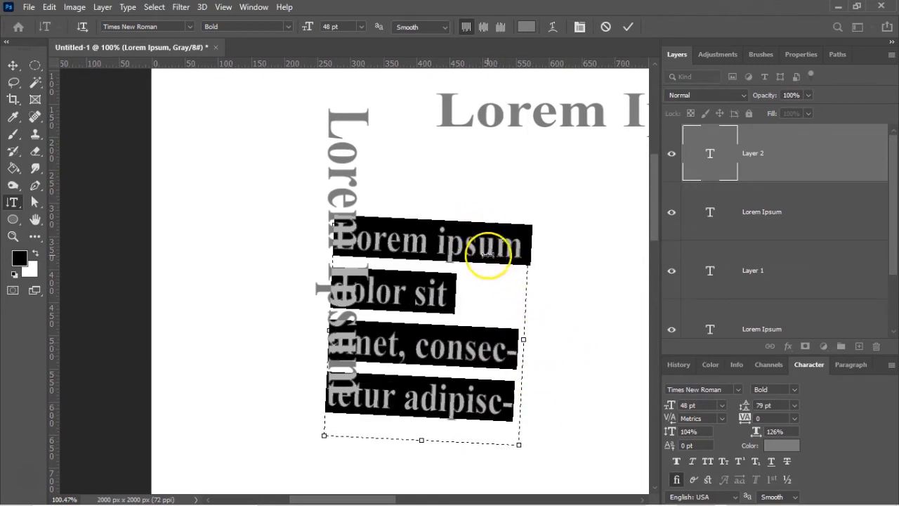
pyautogui.click(48, 7)
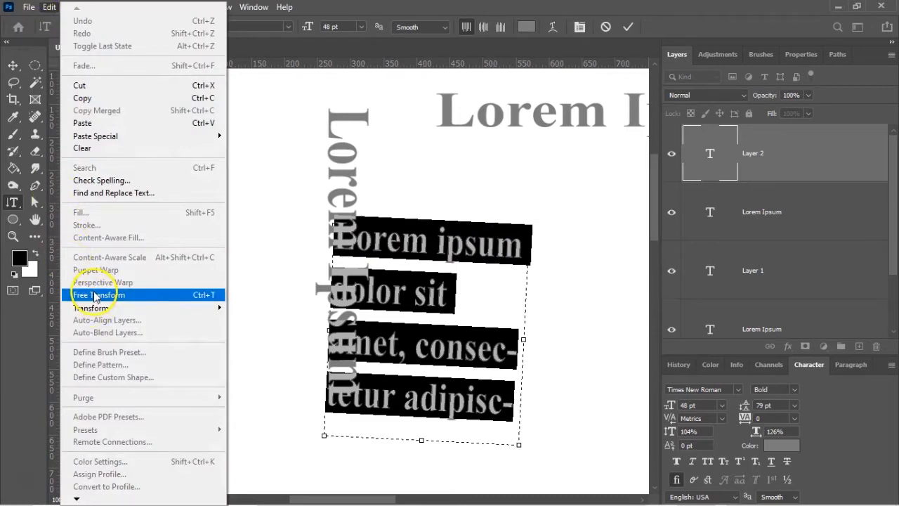
pyautogui.moveTo(97, 311)
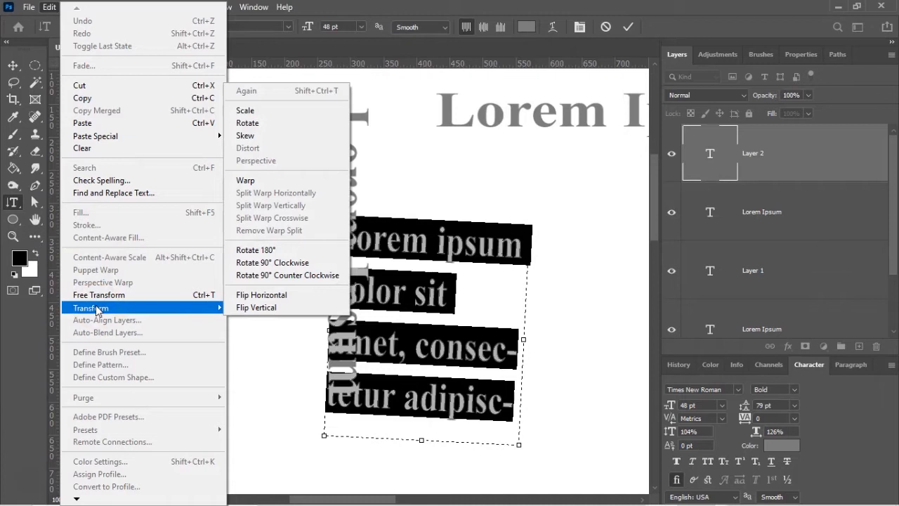
pyautogui.click(271, 357)
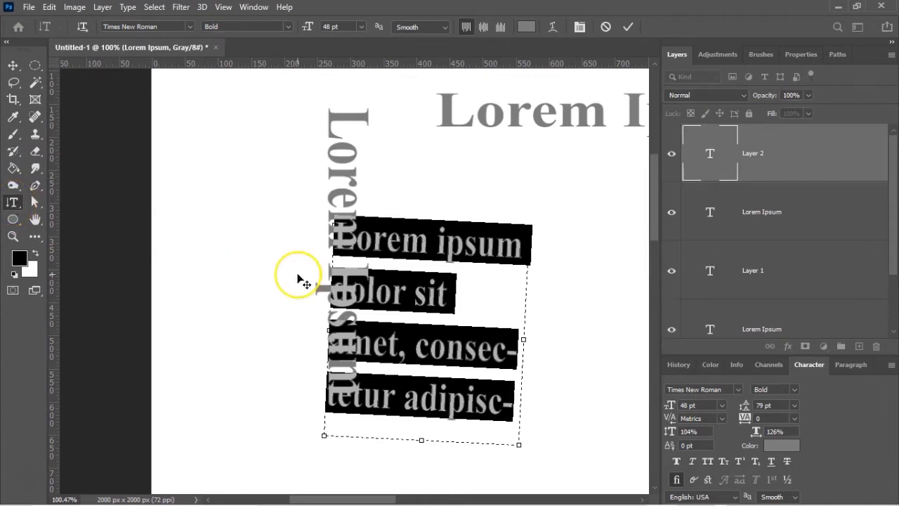
# Draw an ellipse of about 375 by 327 px, without fill or stroke, below the rotated paragraph
pyautogui.scroll(-6, 297, 280)
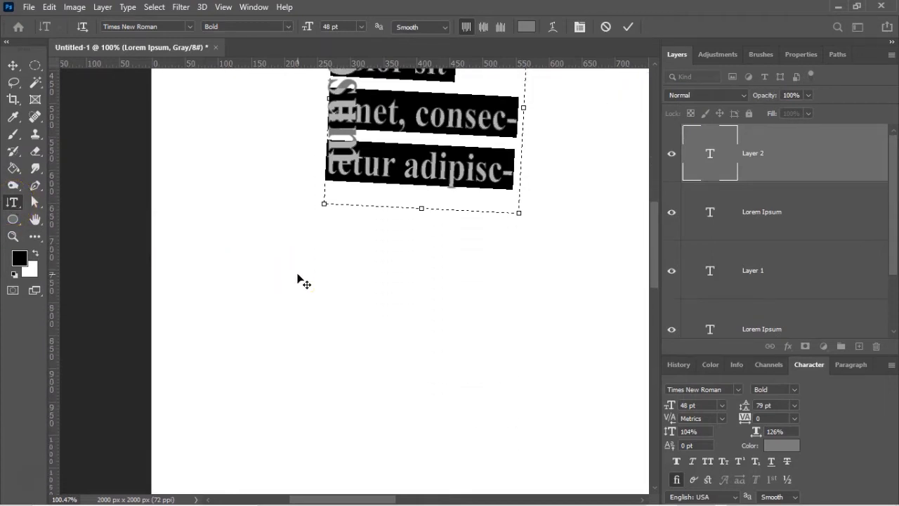
pyautogui.click(276, 280)
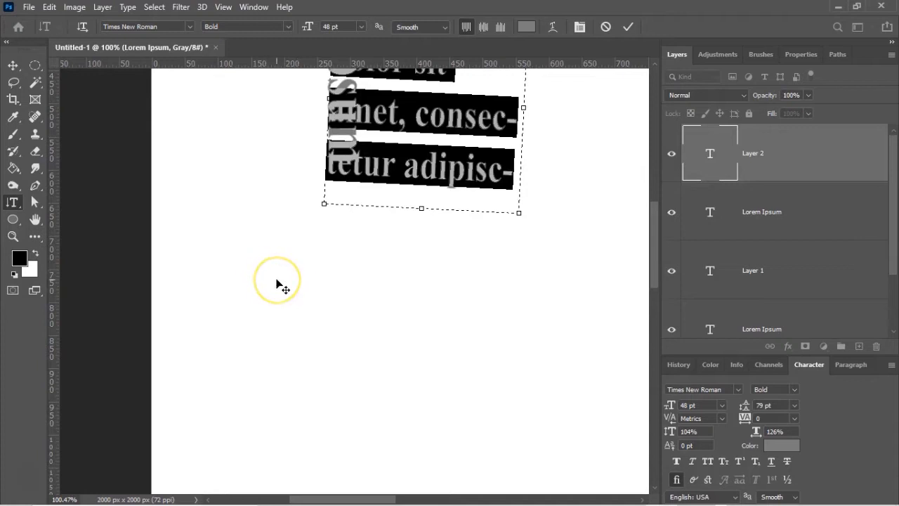
pyautogui.click(13, 220)
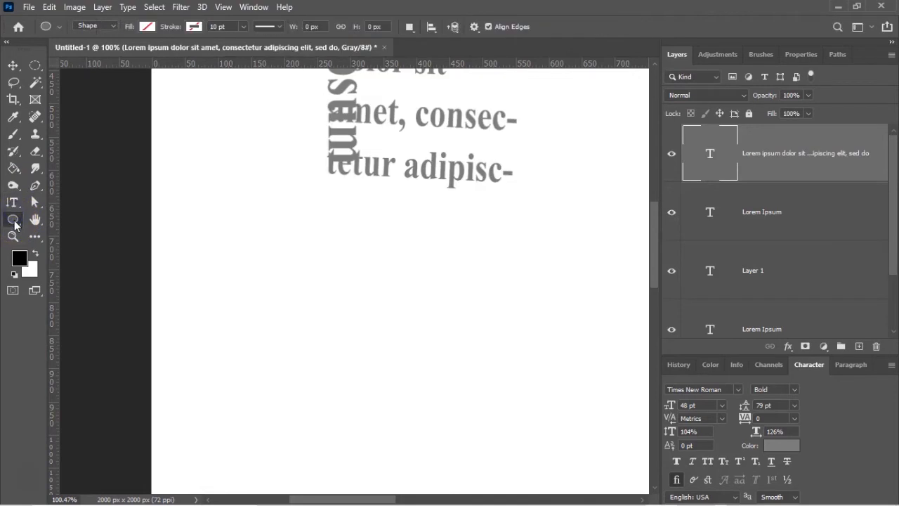
pyautogui.moveTo(210, 212); pyautogui.dragTo(458, 427)
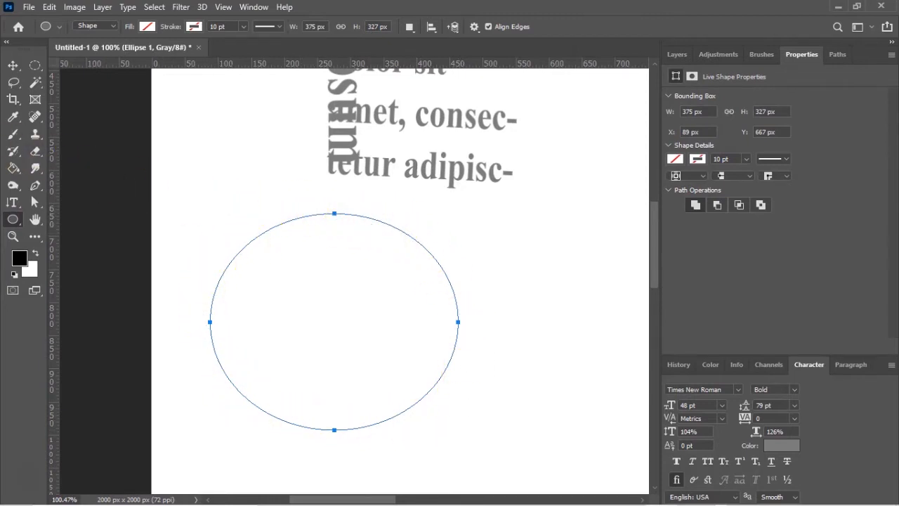
# Place horizontal Lorem ipsum placeholder text along the outline of the ellipse, starting at its leftmost point, and commit it
pyautogui.click(12, 203)
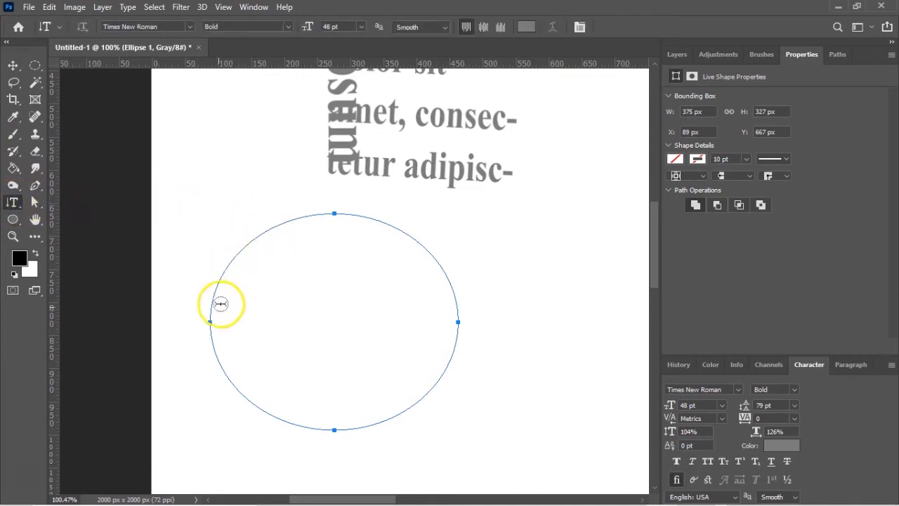
pyautogui.click(12, 203)
pyautogui.click(47, 202)
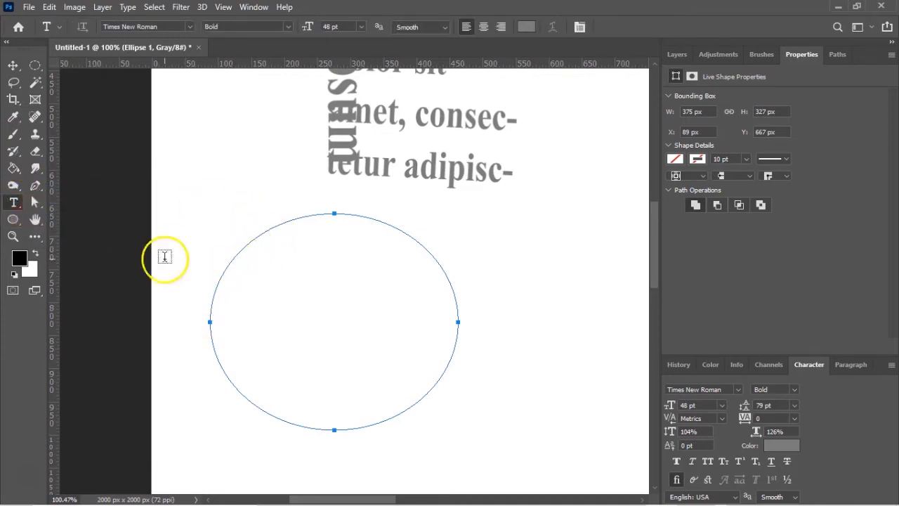
pyautogui.click(210, 320)
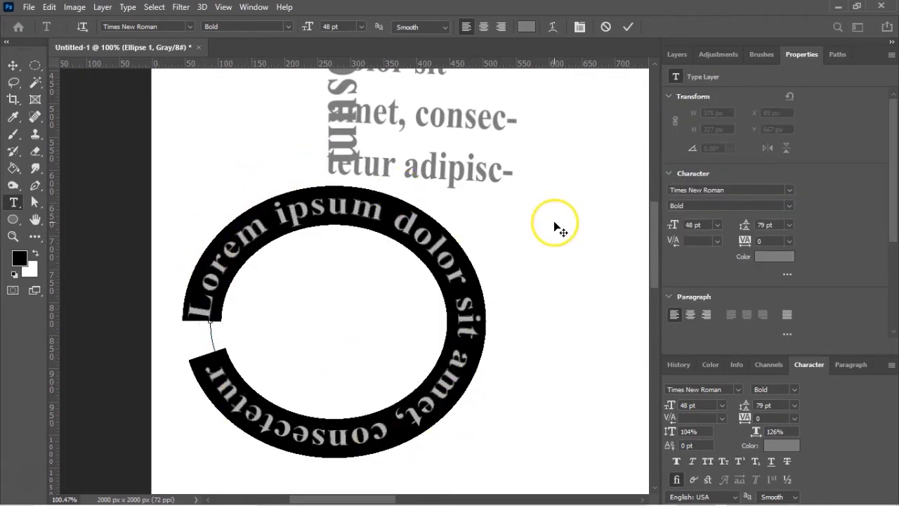
pyautogui.click(513, 243)
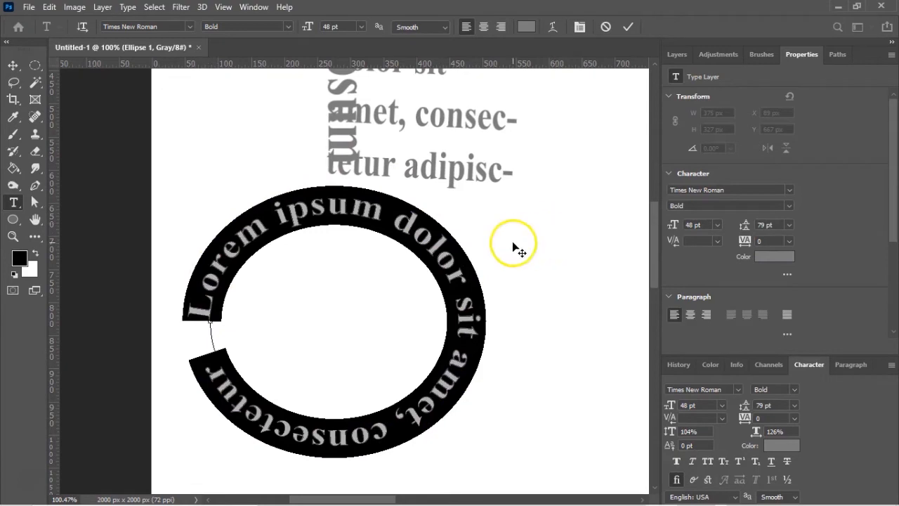
pyautogui.click(193, 156)
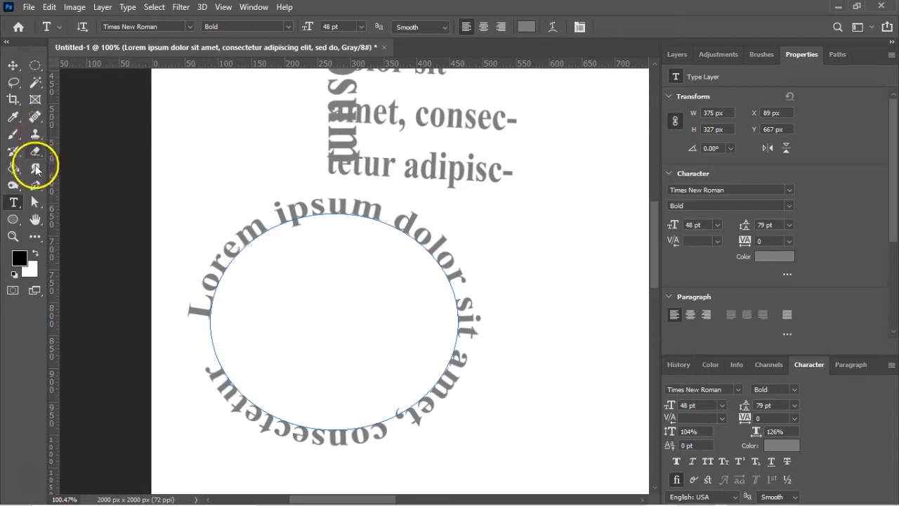
# Draw an open S-shaped path about 598 by 221 px with the Pen tool beside the ellipse text
pyautogui.click(37, 186)
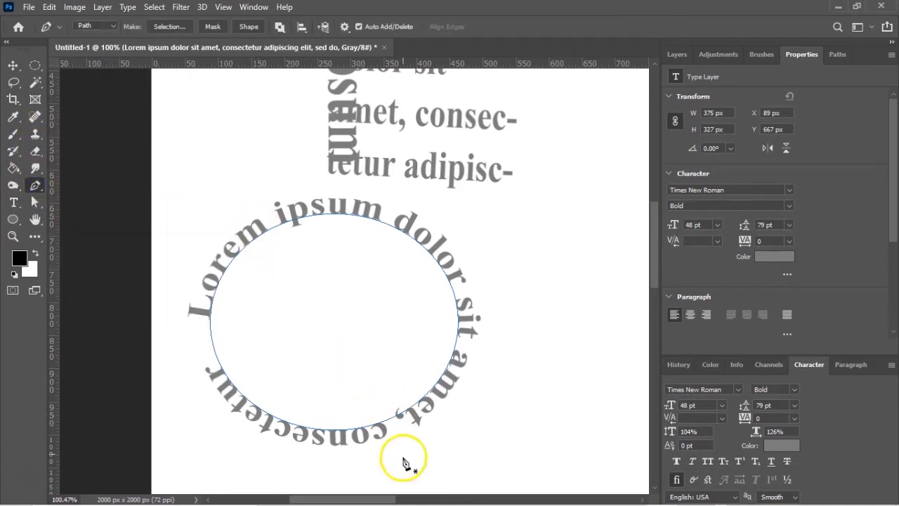
pyautogui.moveTo(371, 499); pyautogui.dragTo(422, 500)
pyautogui.moveTo(230, 405); pyautogui.dragTo(243, 285)
pyautogui.moveTo(420, 301); pyautogui.dragTo(492, 394)
pyautogui.moveTo(625, 291); pyautogui.dragTo(632, 186)
pyautogui.press('Return')
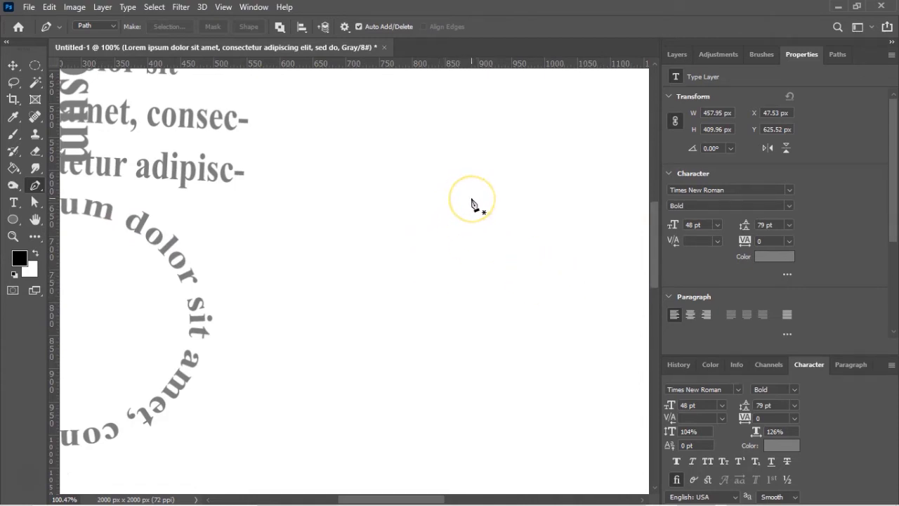
# Select the S-shaped Work Path so it shows on the canvas and activate the Horizontal Type tool
pyautogui.click(838, 54)
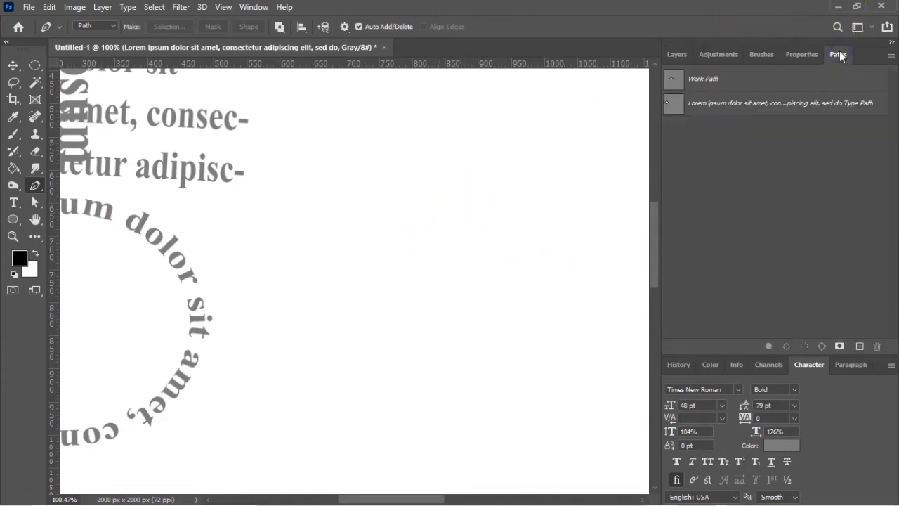
pyautogui.click(673, 80)
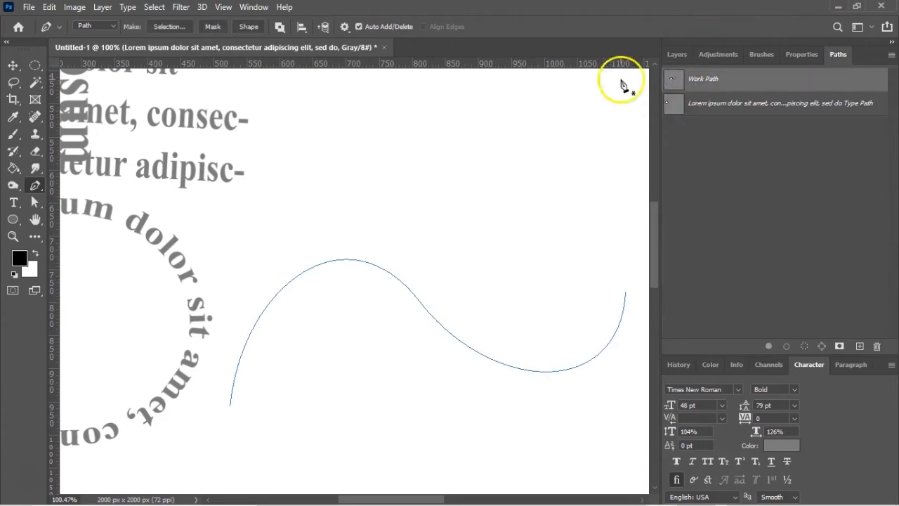
pyautogui.click(14, 202)
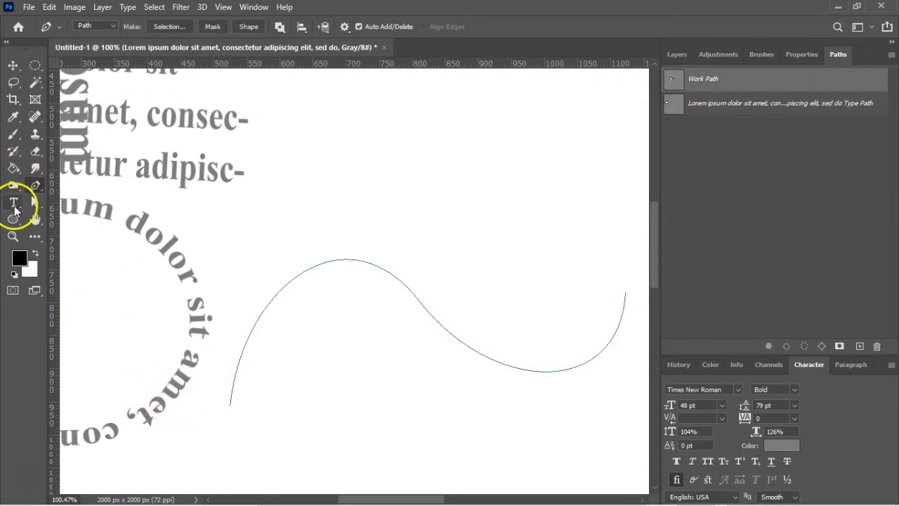
pyautogui.click(228, 403)
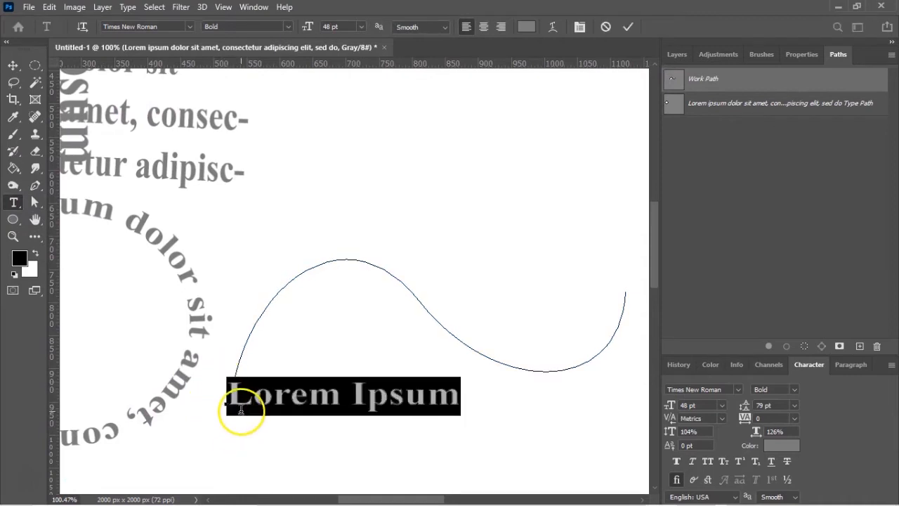
pyautogui.click(255, 303)
pyautogui.hotkey('ctrl', 'z')
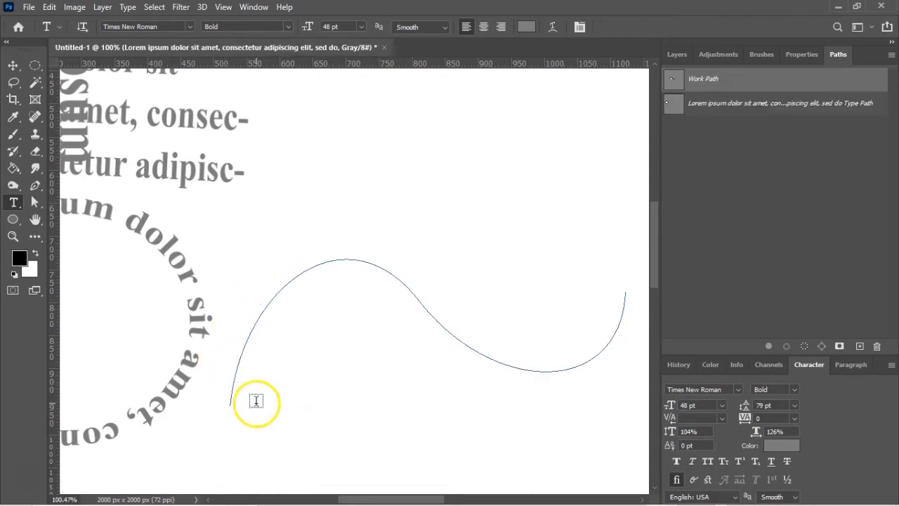
# Place Lorem ipsum text along the S-shaped path from its lower-left end and commit it
pyautogui.click(234, 392)
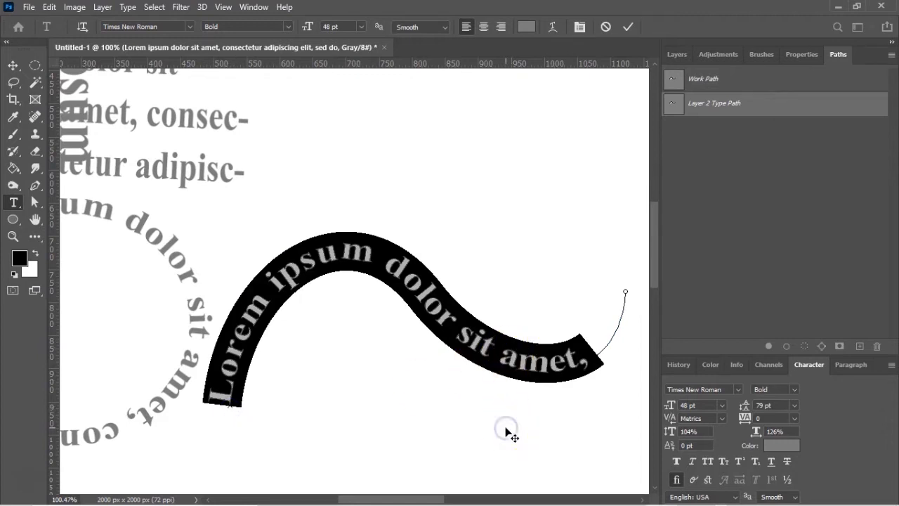
pyautogui.click(414, 415)
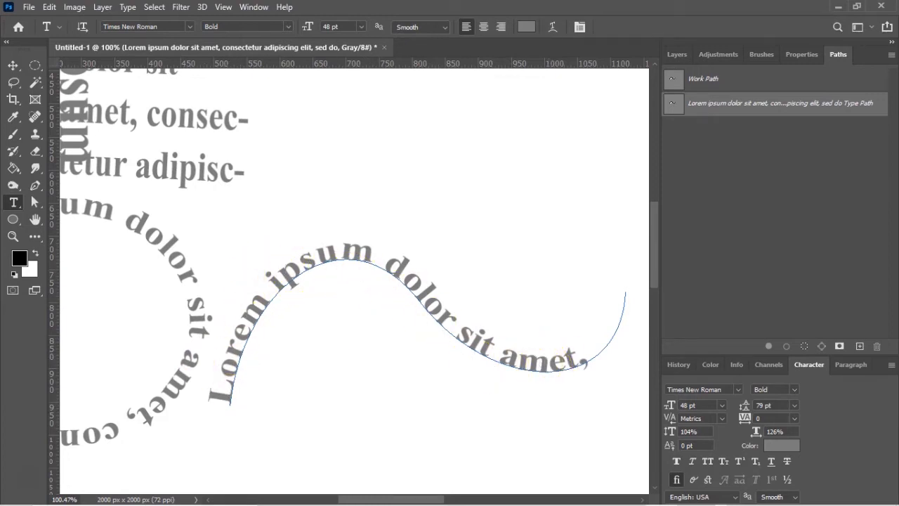
# Draw a near-circular ellipse of about 453 by 448 px beneath the horizontal Lorem Ipsum heading
pyautogui.click(12, 222)
pyautogui.click(53, 245)
pyautogui.scroll(5, 396, 247)
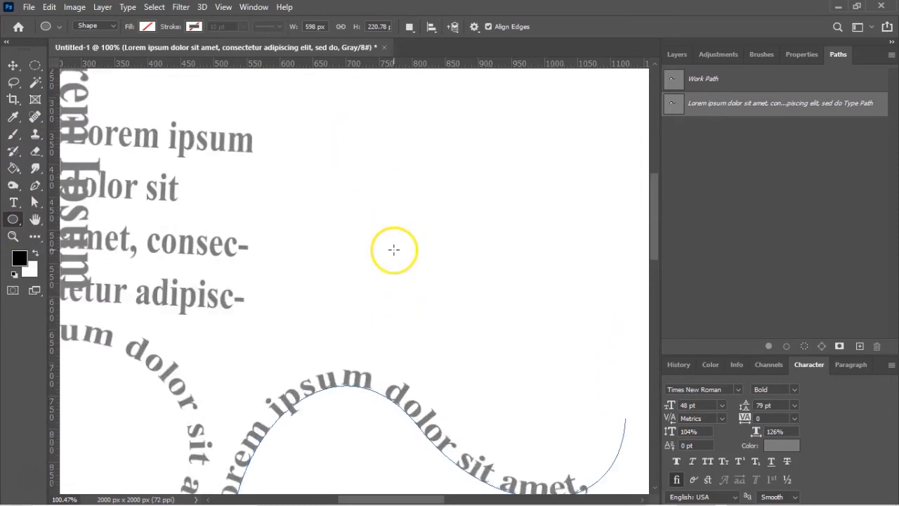
pyautogui.scroll(1, 395, 252)
pyautogui.moveTo(308, 174); pyautogui.dragTo(607, 469)
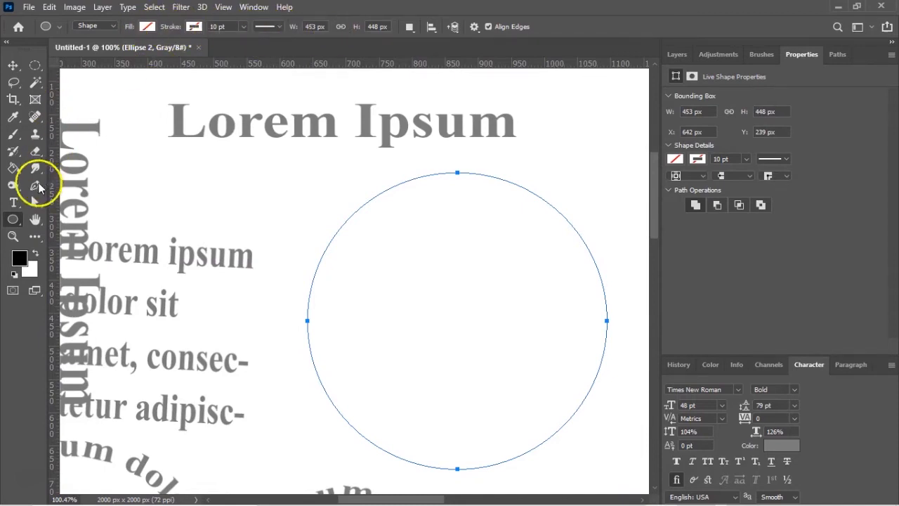
# Set the font size to 14 pt and insert placeholder paragraph text inside the new circle
pyautogui.click(14, 203)
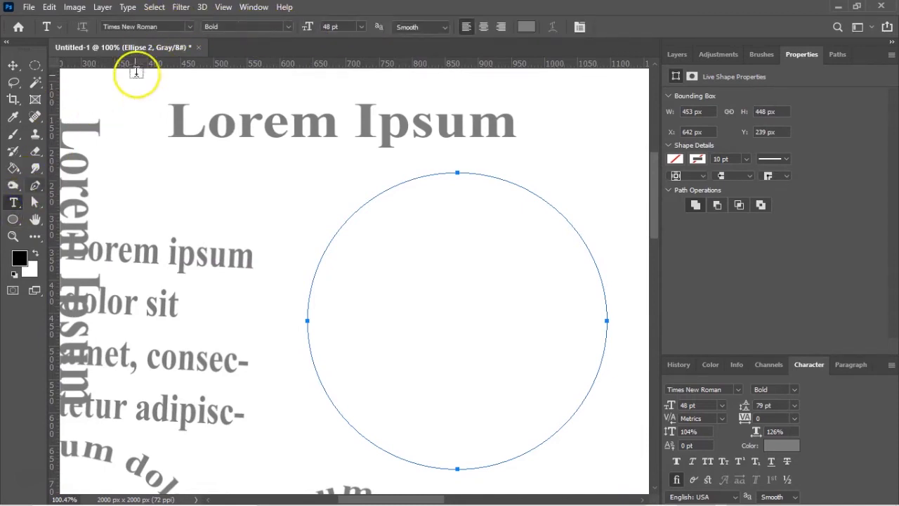
pyautogui.click(363, 27)
pyautogui.click(344, 116)
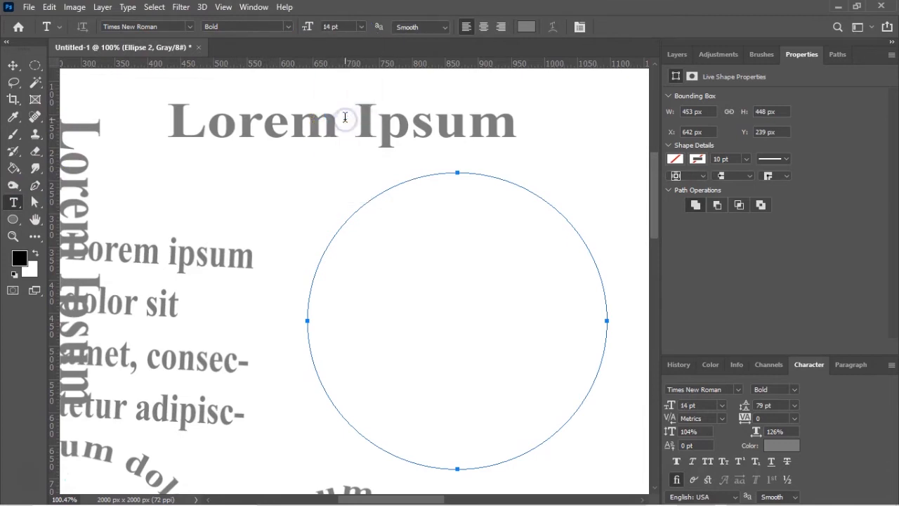
pyautogui.click(445, 283)
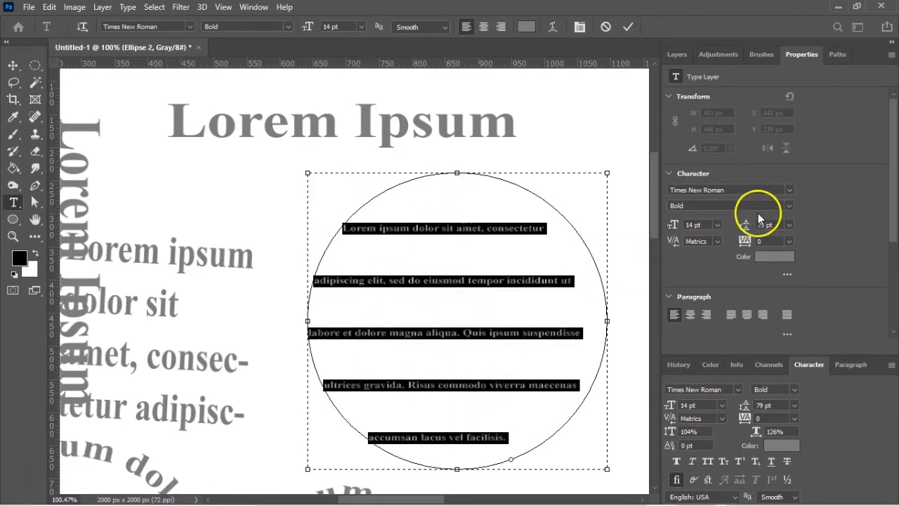
# Set the circle text's leading to 24 pt and repeat the Lorem ipsum passage until it fills the circle
pyautogui.moveTo(745, 225); pyautogui.dragTo(712, 226)
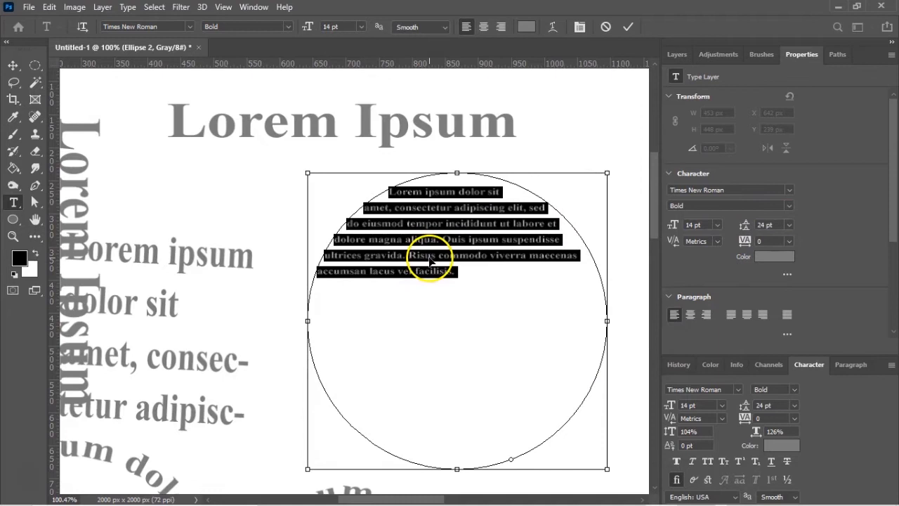
pyautogui.click(470, 276)
pyautogui.write('Lorem ipsum dolor sit amet, consectetur adipiscing elit, sed do eiusmod tempor incididunt ut labore et dolore magna aliqua. Quis ipsum suspendisse ultrices gravida. Risus commodo viverra maecenas accumsan lacus vel facilisis.')
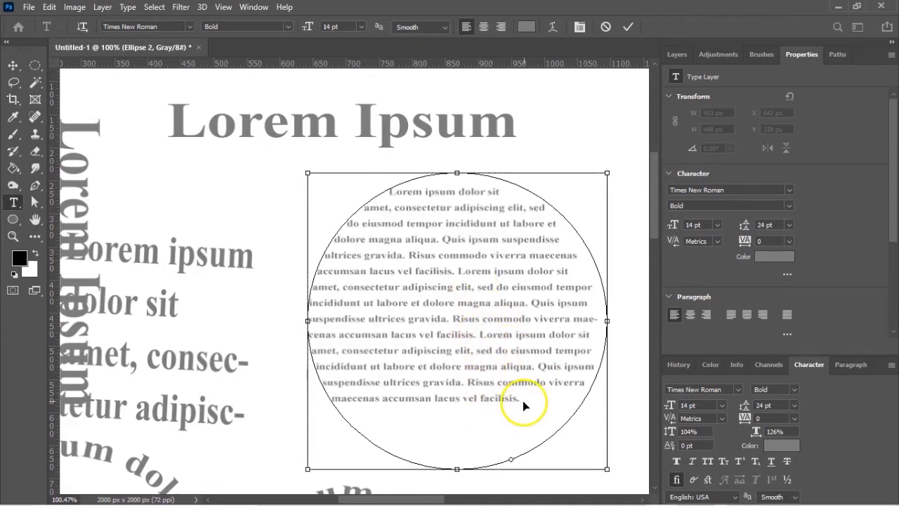
pyautogui.write('Lorem ipsum dolor sit amet, consectetur adipiscing elit, sed do eiusmod tempor incididunt ut labore et dolore magna aliqua. Quis ipsum suspendisse ultrices gravida. Risus commodo viverra maecenas accumsan lacus vel facilisis.')
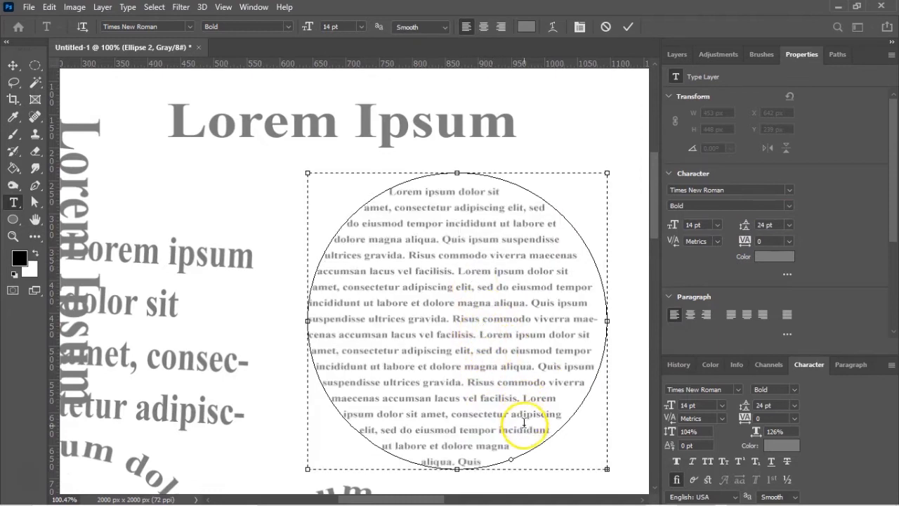
pyautogui.click(610, 150)
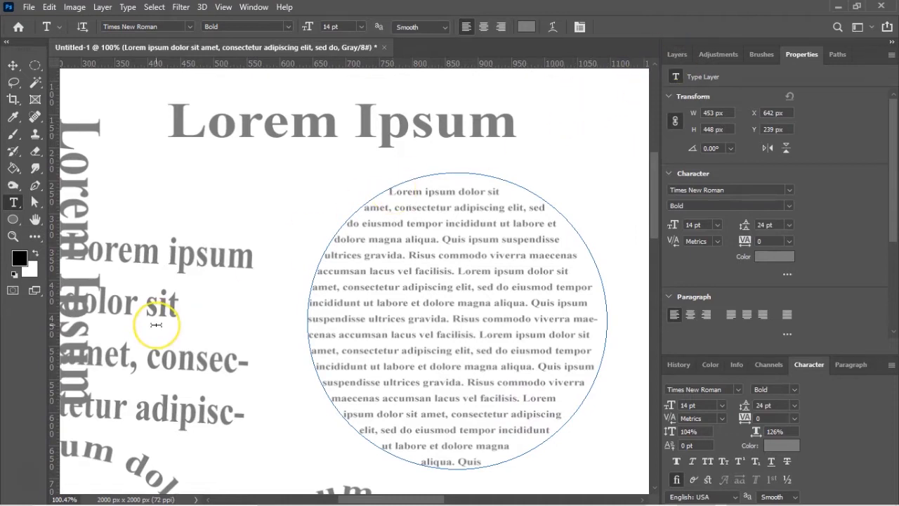
# Draw a horizontal paragraph text box of about 1198 by 266 px in the empty area beneath the ellipse and wave text
pyautogui.scroll(-5, 156, 324)
pyautogui.moveTo(377, 415); pyautogui.dragTo(481, 305)
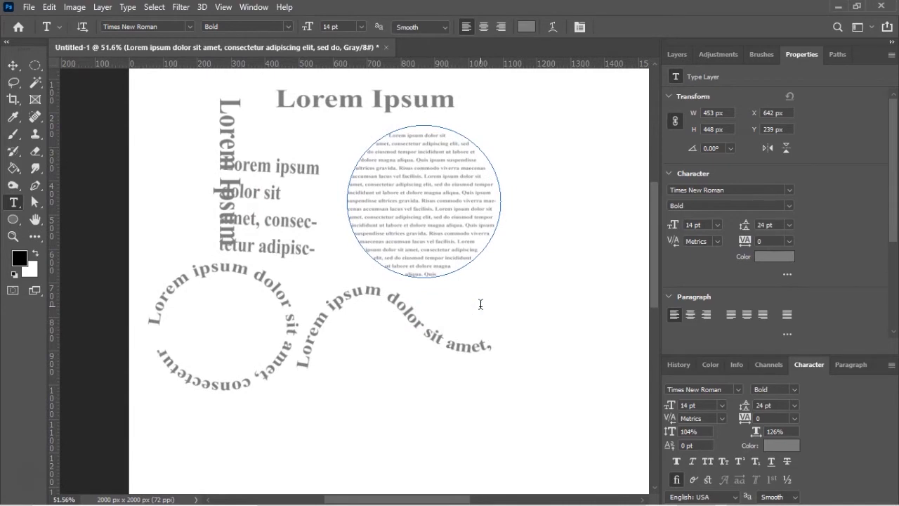
pyautogui.moveTo(546, 327); pyautogui.dragTo(561, 123)
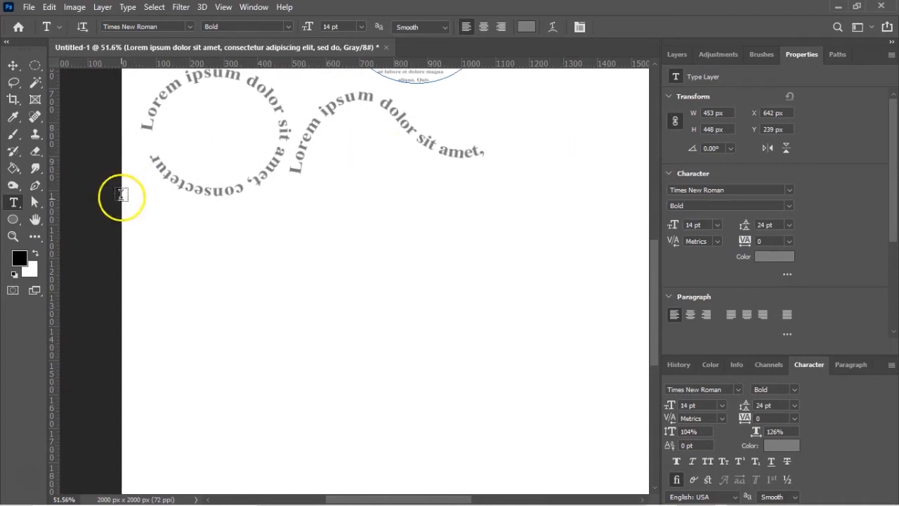
pyautogui.rightClick(15, 202)
pyautogui.click(60, 203)
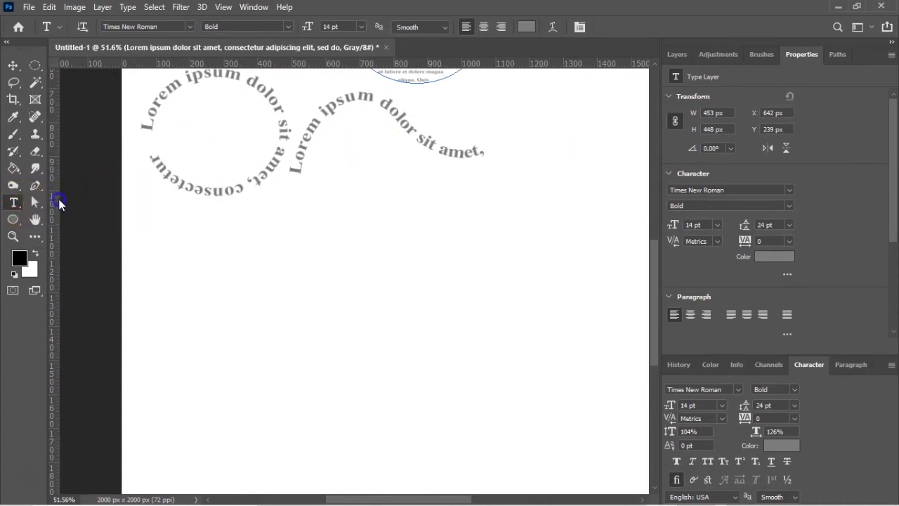
pyautogui.moveTo(157, 226); pyautogui.dragTo(564, 316)
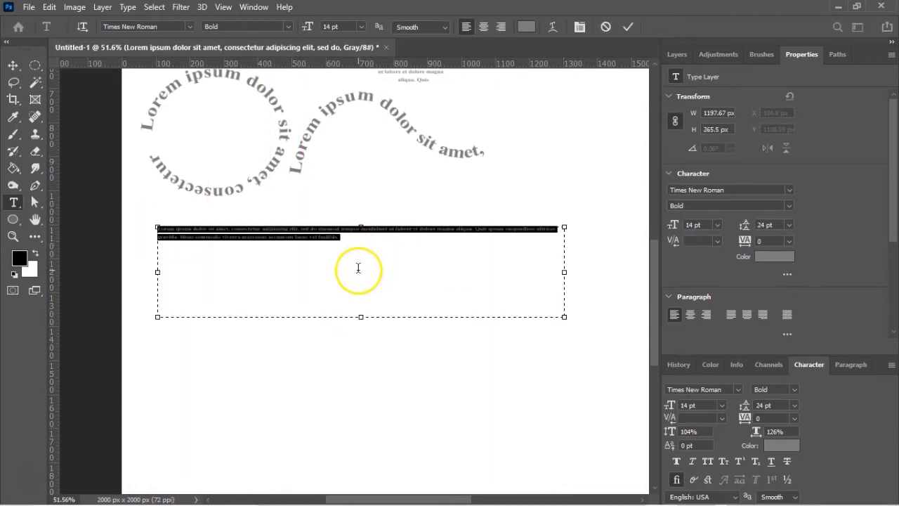
# Set the font size of the new paragraph to 200 pt
pyautogui.click(361, 27)
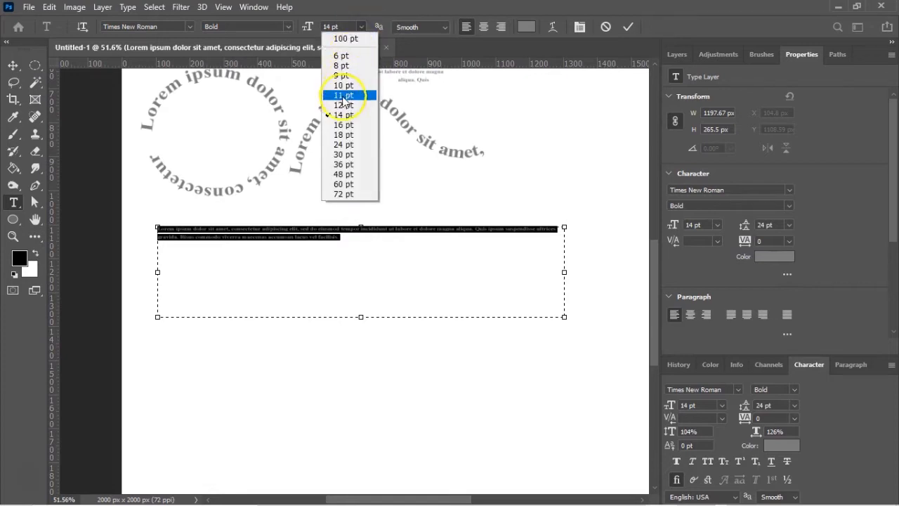
pyautogui.click(344, 194)
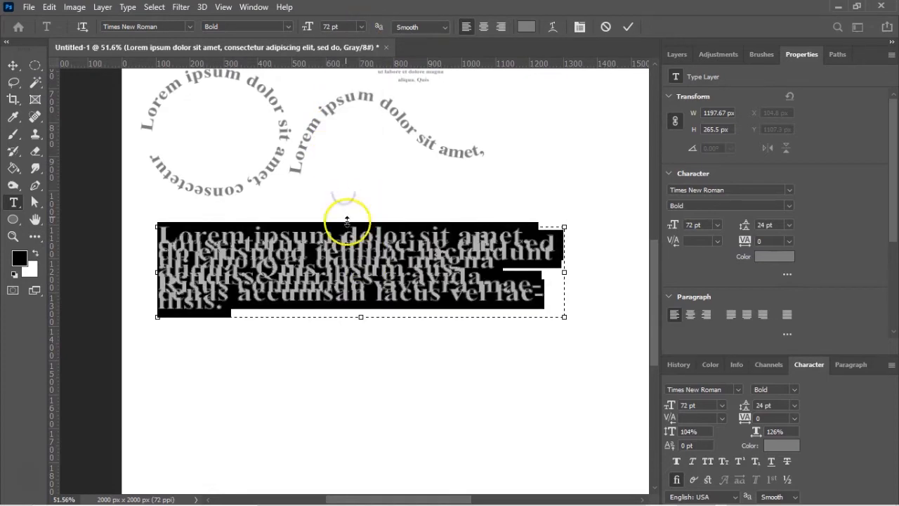
pyautogui.click(361, 29)
pyautogui.click(330, 27)
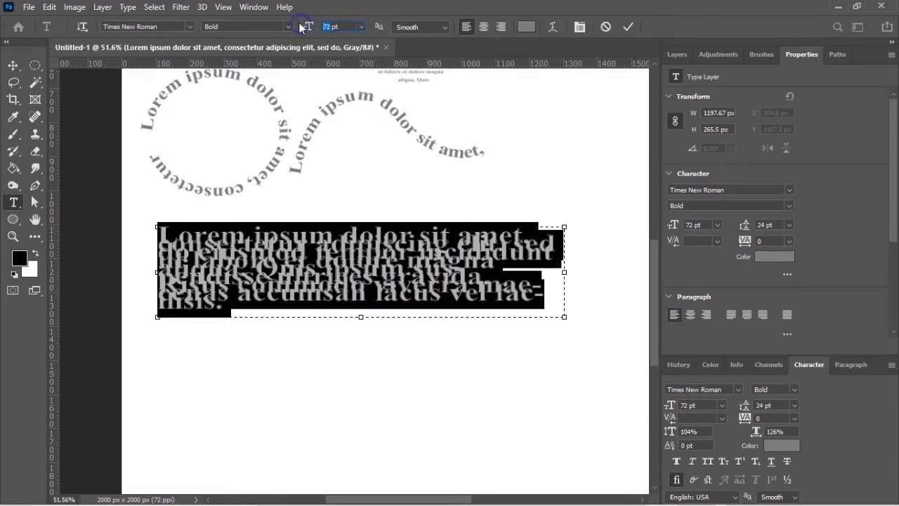
pyautogui.press('Return')
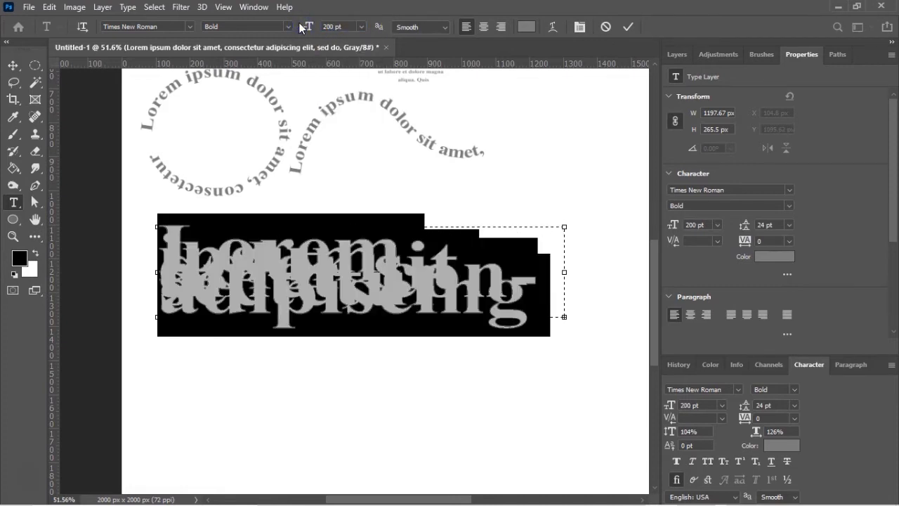
# Set the leading of the 200 pt paragraph text to 146 pt
pyautogui.click(786, 226)
pyautogui.click(745, 226)
pyautogui.moveTo(745, 226); pyautogui.dragTo(840, 229)
pyautogui.click(782, 225)
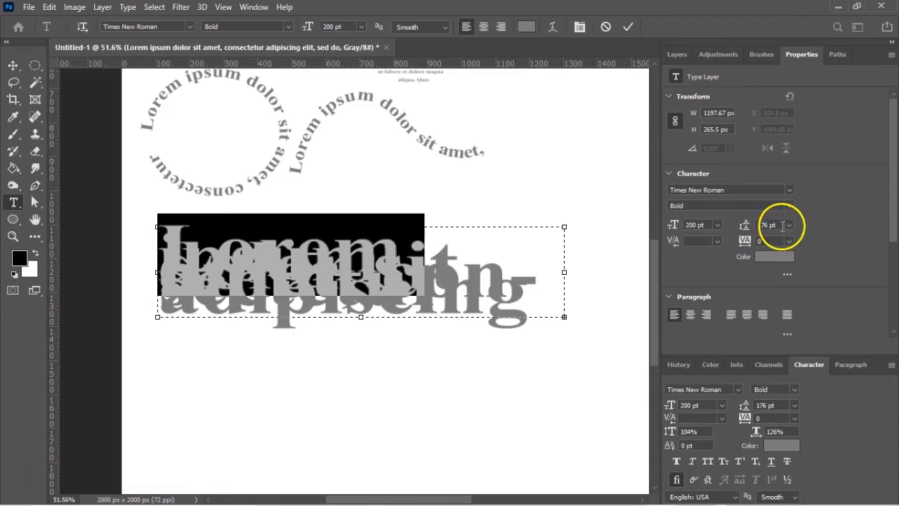
pyautogui.moveTo(745, 229); pyautogui.dragTo(728, 226)
pyautogui.click(749, 225)
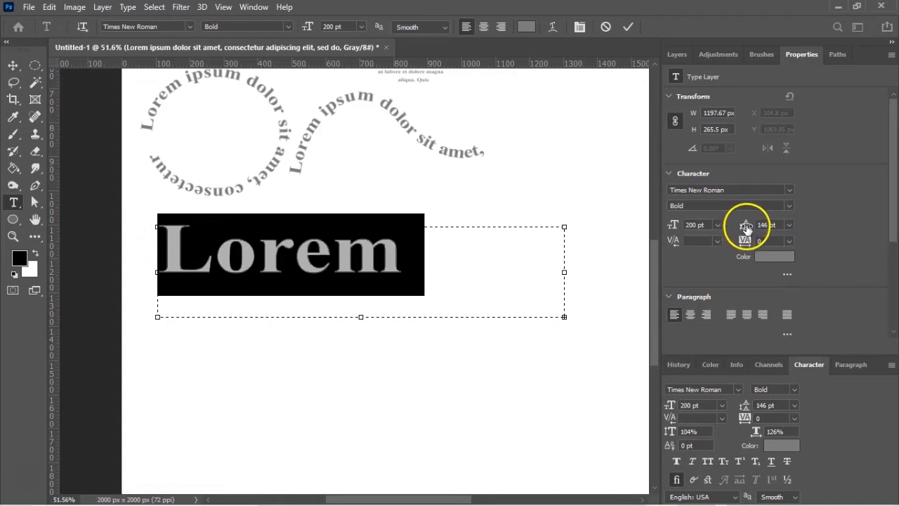
# Widen the large paragraph's text box to about 1619 px and change the lowercase i of "ipsum" to a capital I
pyautogui.moveTo(566, 271); pyautogui.dragTo(640, 274)
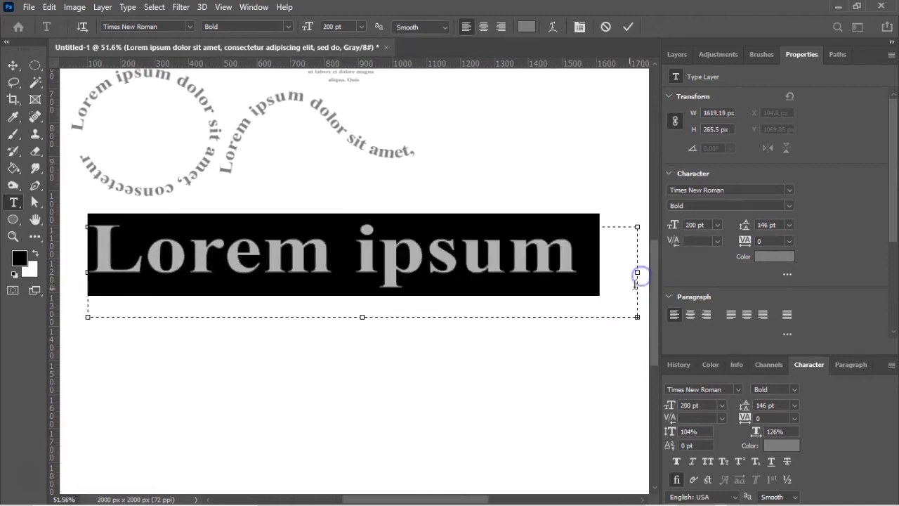
pyautogui.click(384, 254)
pyautogui.moveTo(371, 252); pyautogui.dragTo(361, 253)
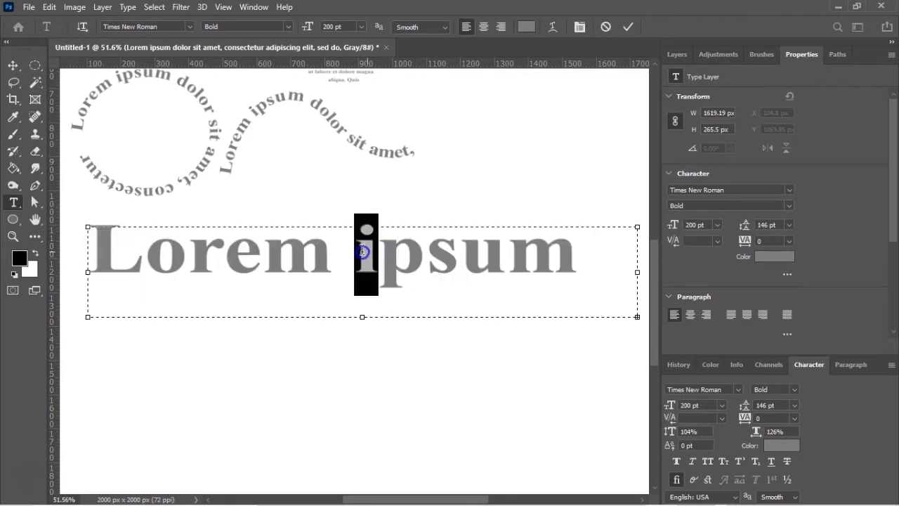
pyautogui.write('I')
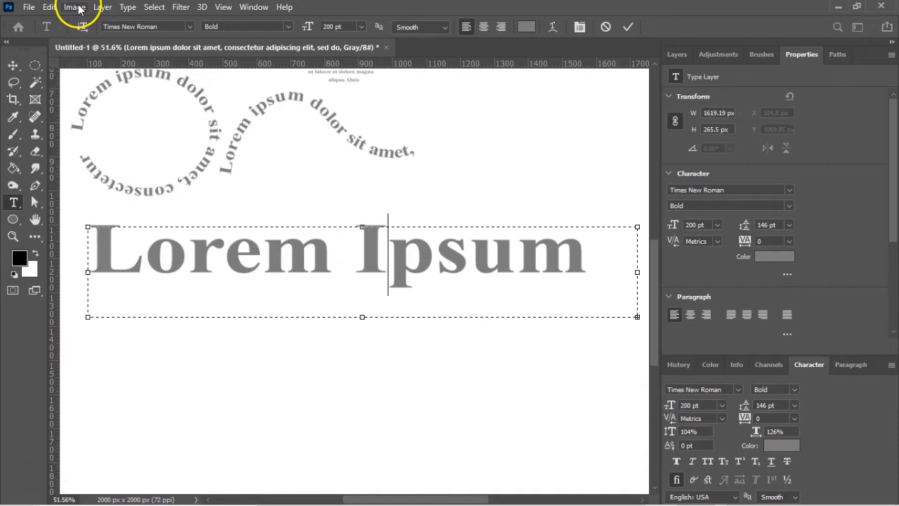
# Commit the text edit and convert the document to RGB Color mode without flattening the layers
pyautogui.click(52, 7)
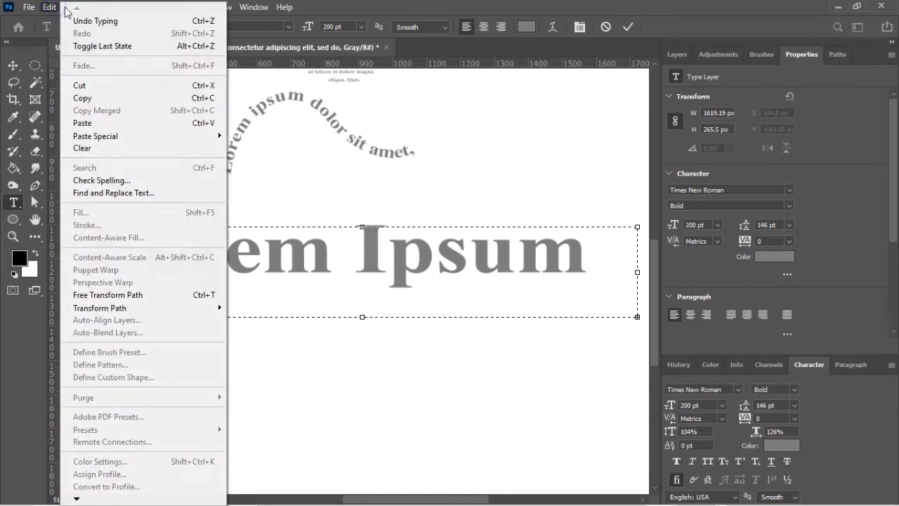
pyautogui.click(49, 7)
pyautogui.click(74, 7)
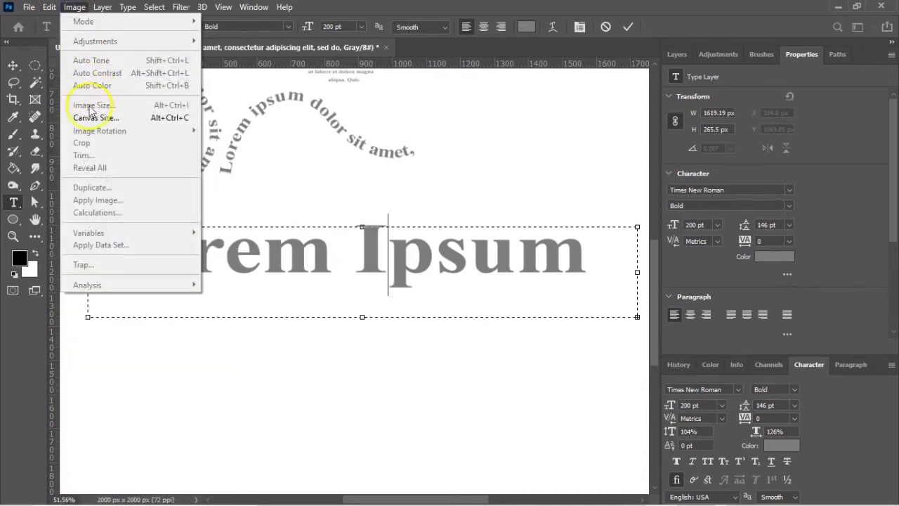
pyautogui.click(74, 9)
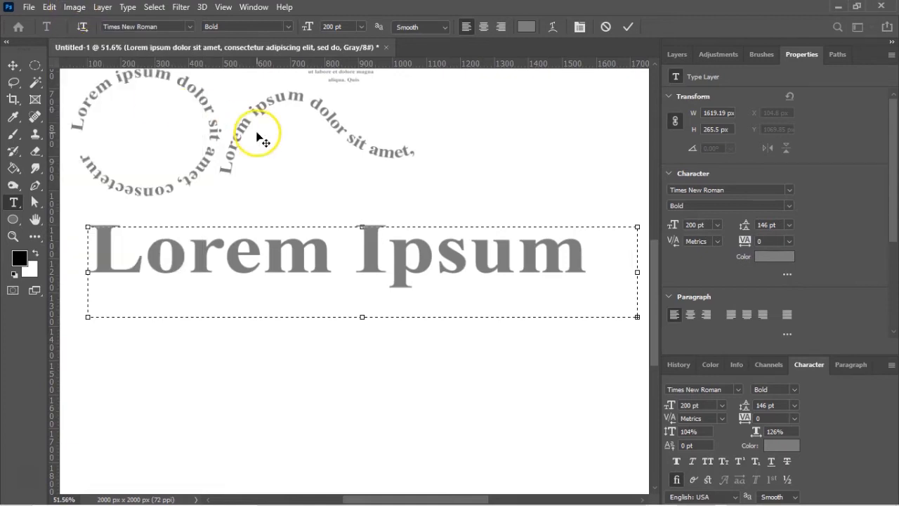
pyautogui.hotkey('ctrl', 'Return')
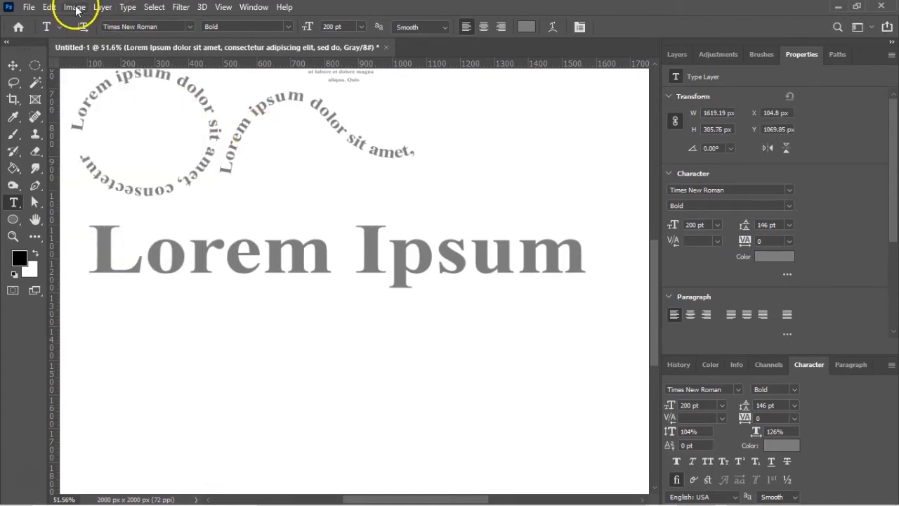
pyautogui.click(75, 7)
pyautogui.moveTo(82, 22)
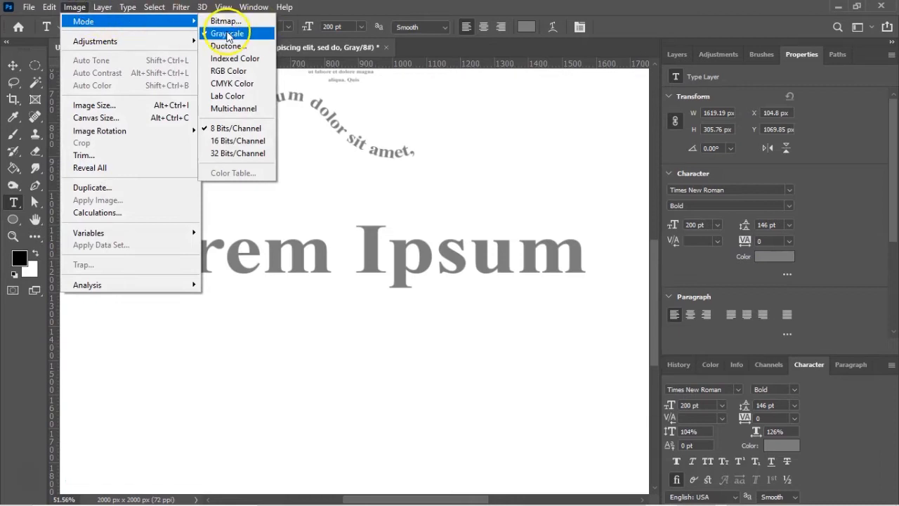
pyautogui.click(229, 71)
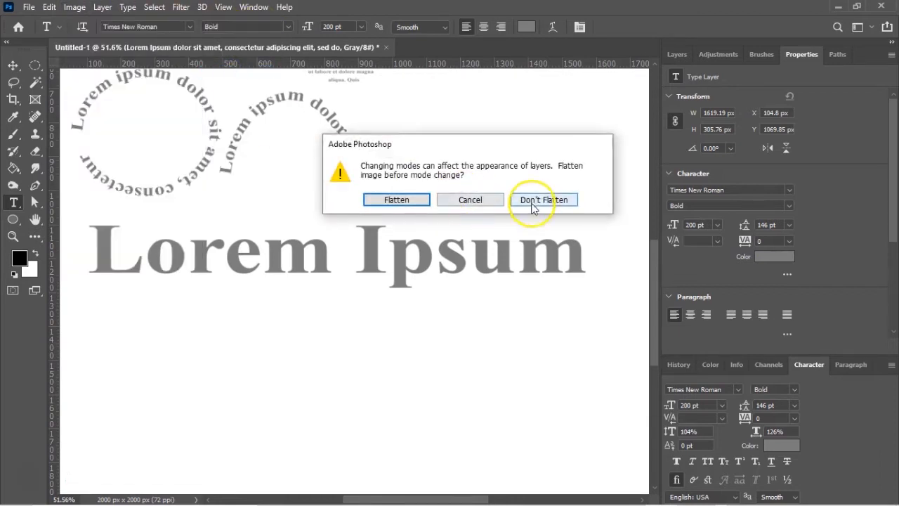
pyautogui.click(564, 199)
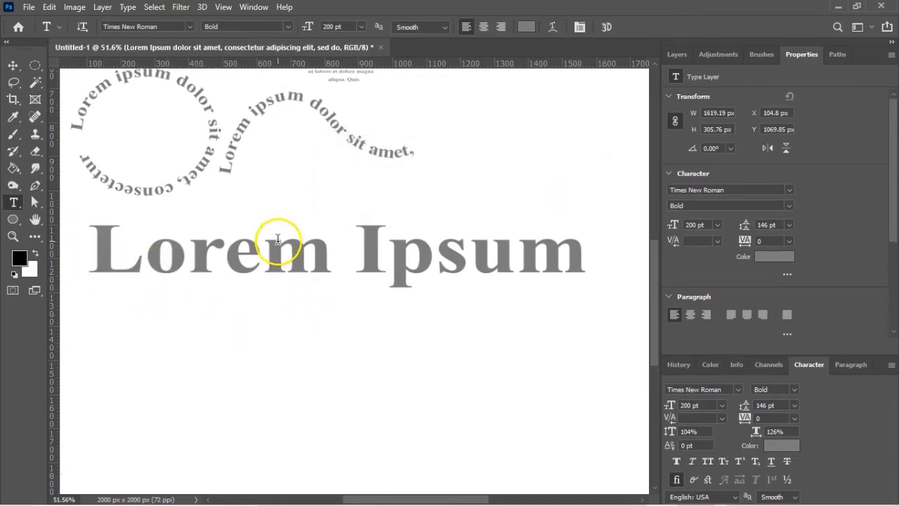
# Activate the Move tool and show the document's layer list with the large Lorem Ipsum text layer selected
pyautogui.click(11, 66)
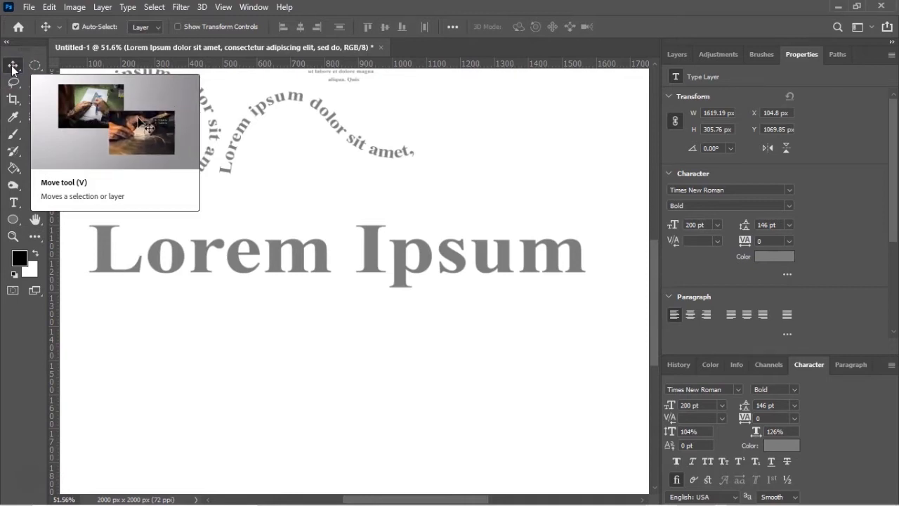
pyautogui.click(676, 54)
pyautogui.click(789, 150)
pyautogui.doubleClick(790, 133)
pyautogui.click(844, 61)
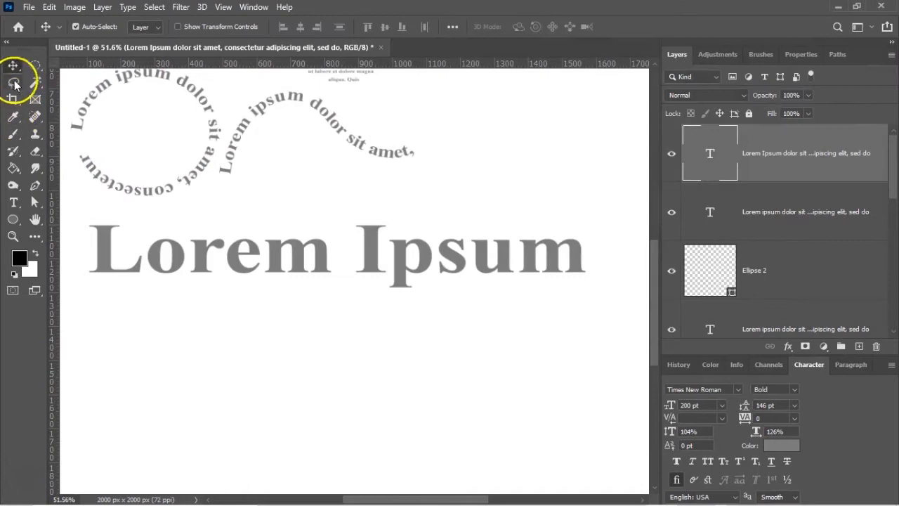
# Try the Smudge tool on the L of the large Lorem Ipsum text, declining to rasterize the type
pyautogui.click(35, 202)
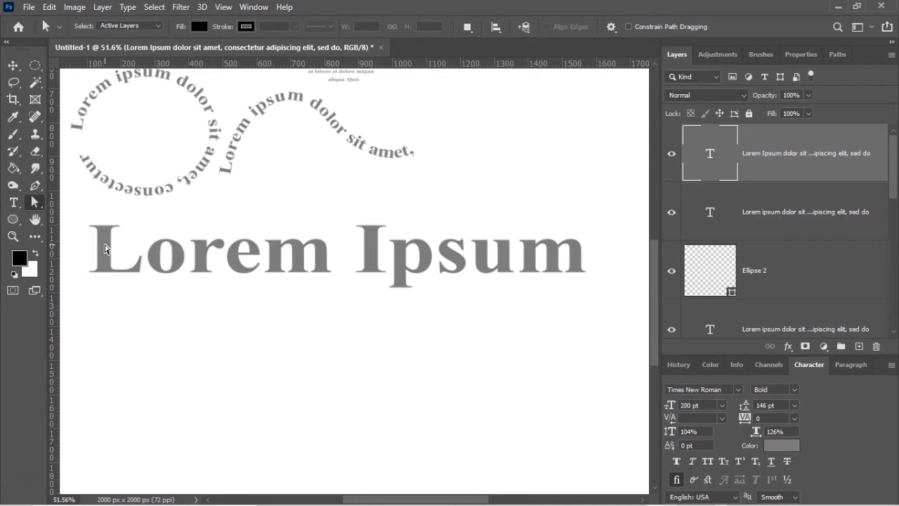
pyautogui.click(36, 167)
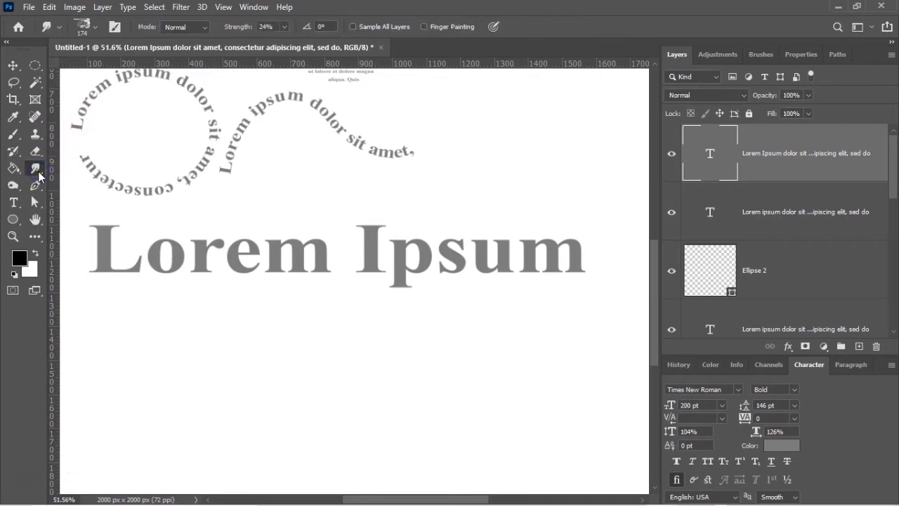
pyautogui.click(104, 266)
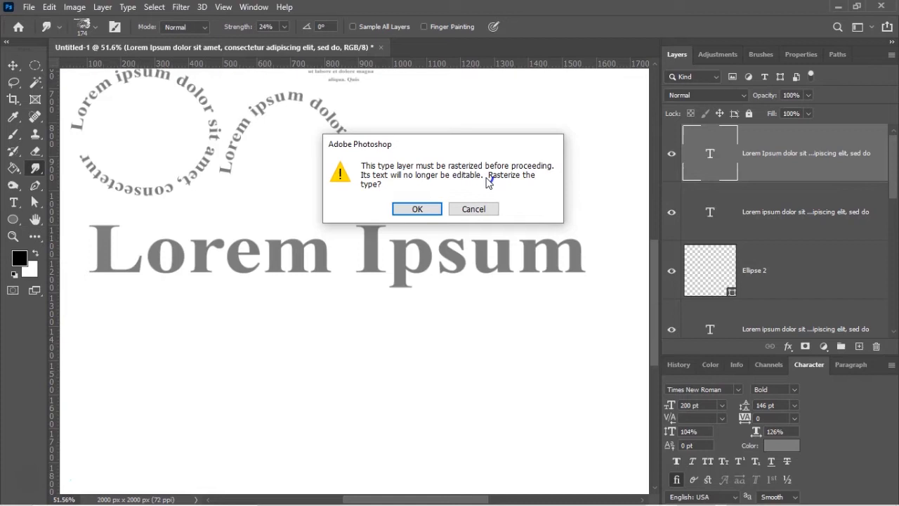
pyautogui.click(474, 208)
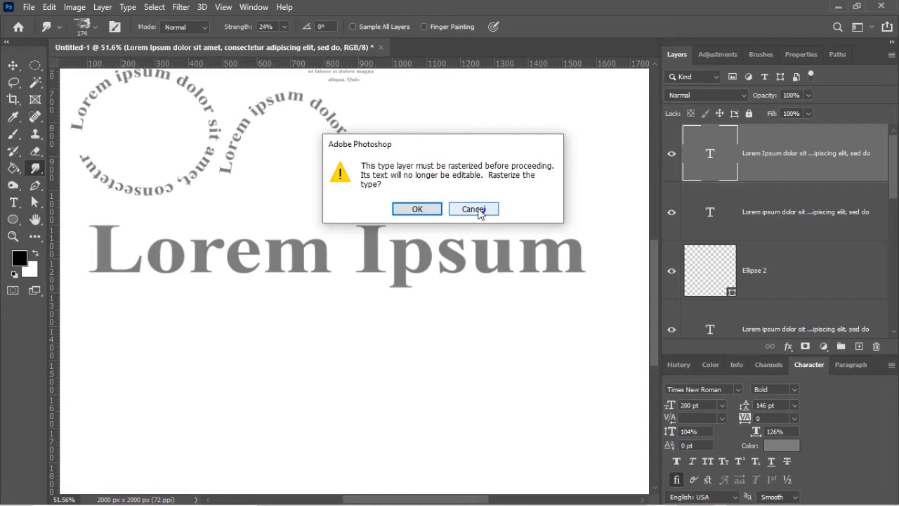
pyautogui.click(474, 209)
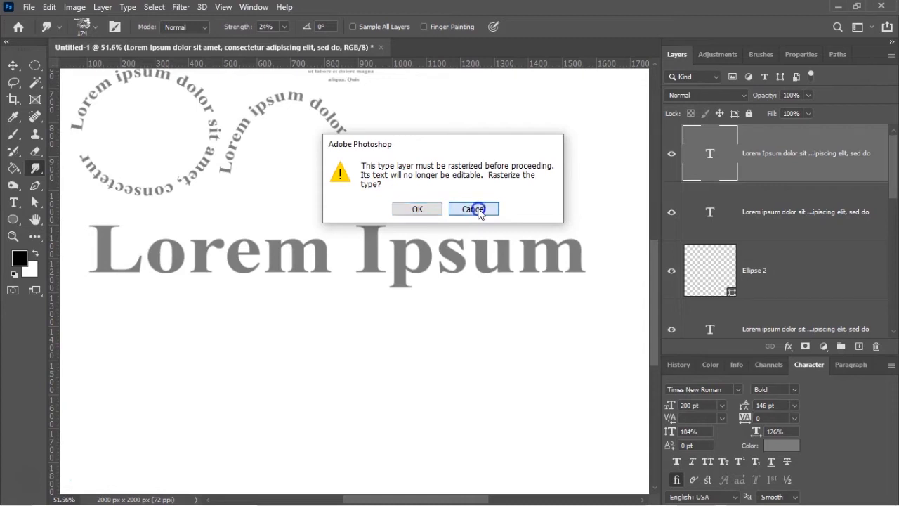
# View the Rasterize Type option for the large text layer and try smudging the r of Lorem, declining rasterization
pyautogui.rightClick(759, 171)
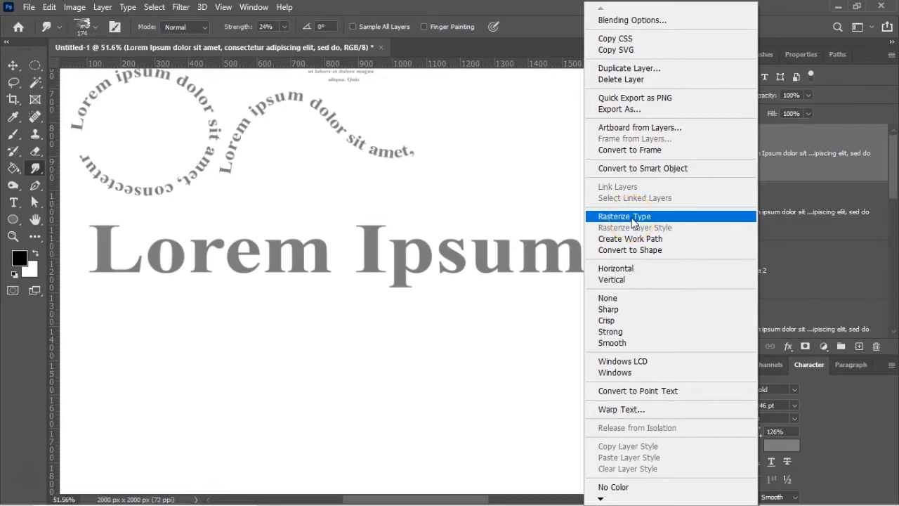
pyautogui.click(773, 166)
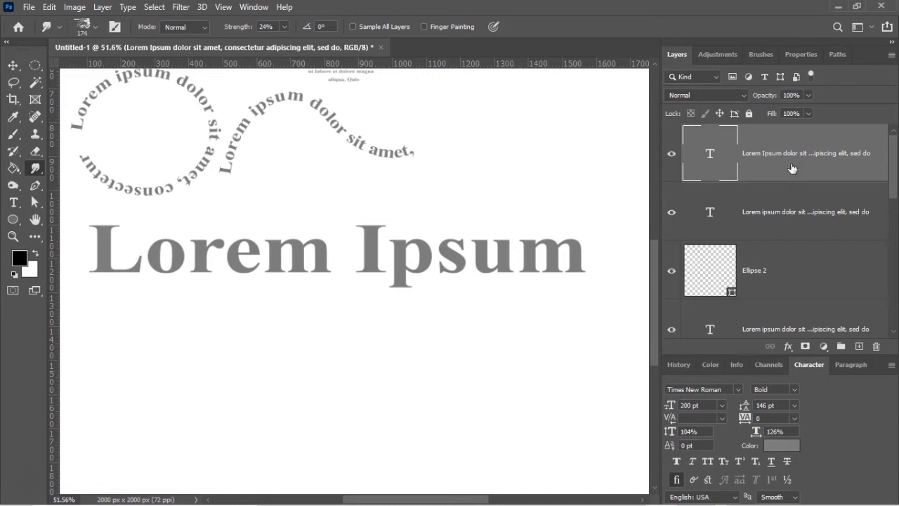
pyautogui.moveTo(770, 175)
pyautogui.mouseDown()
pyautogui.moveTo(718, 176)
pyautogui.moveTo(706, 165)
pyautogui.moveTo(715, 175)
pyautogui.moveTo(667, 176)
pyautogui.moveTo(776, 166)
pyautogui.moveTo(249, 248)
pyautogui.moveTo(143, 246)
pyautogui.moveTo(377, 255)
pyautogui.moveTo(201, 257)
pyautogui.mouseUp()
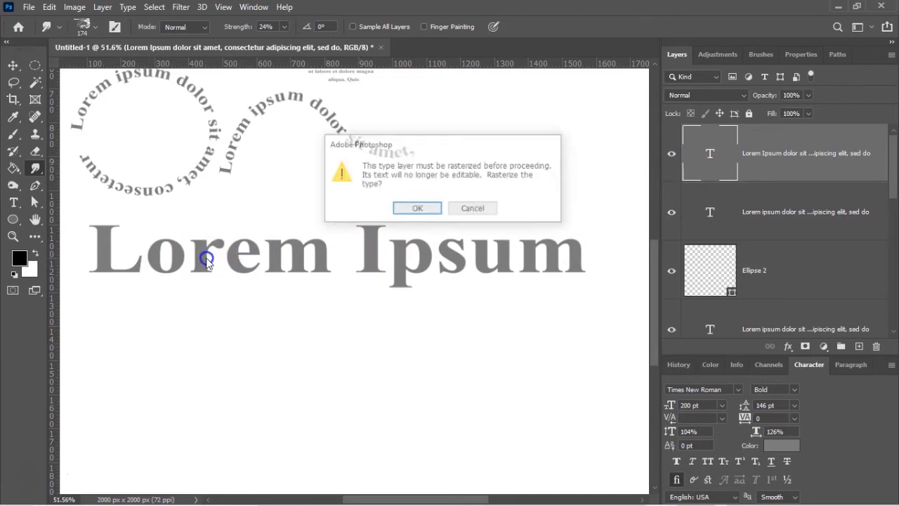
pyautogui.click(474, 209)
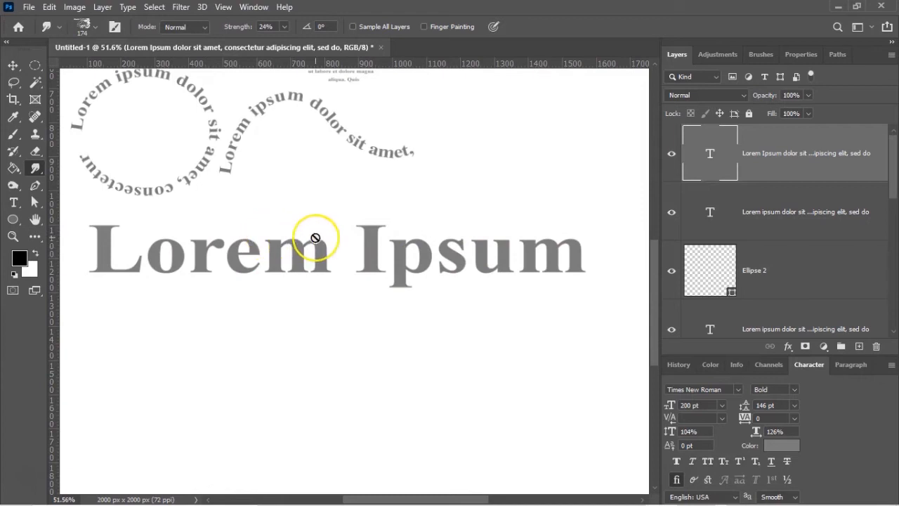
# Create a work path from the outlines of the large Lorem Ipsum text layer
pyautogui.rightClick(786, 181)
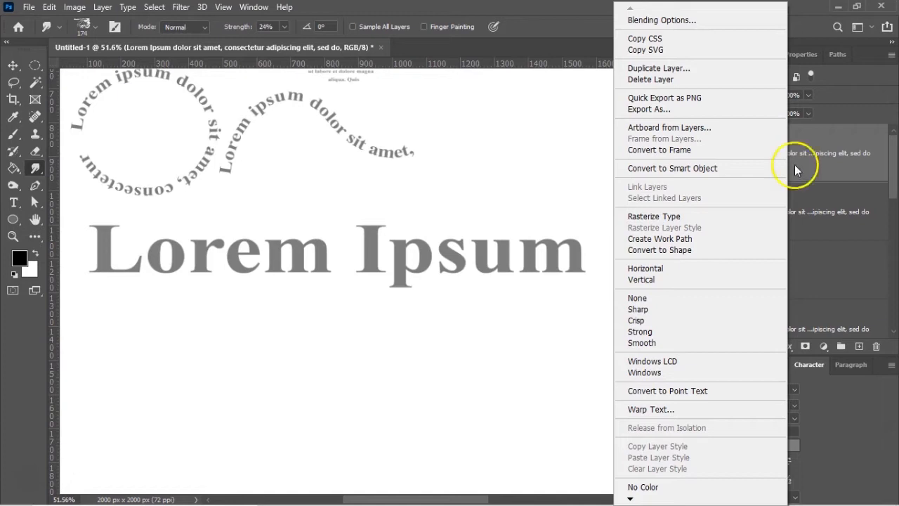
pyautogui.click(679, 240)
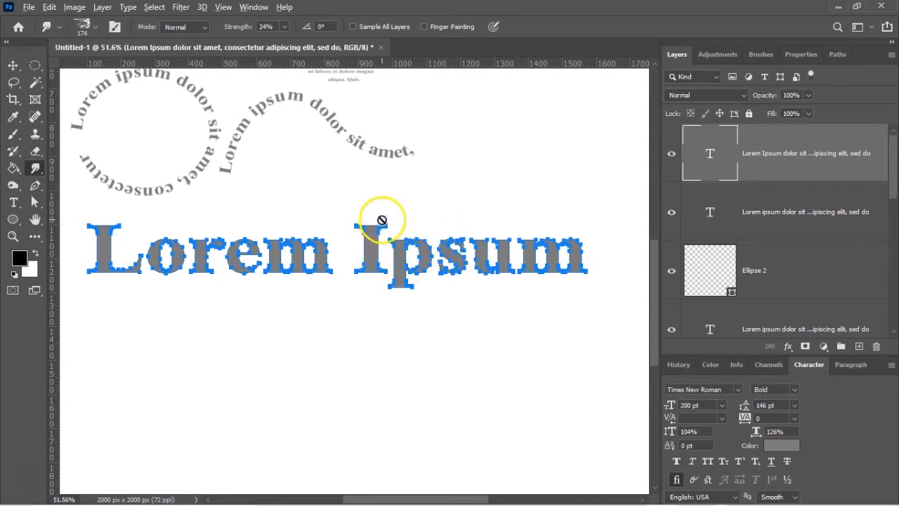
pyautogui.hscroll(-1, 373, 237)
pyautogui.hscroll(1, 379, 234)
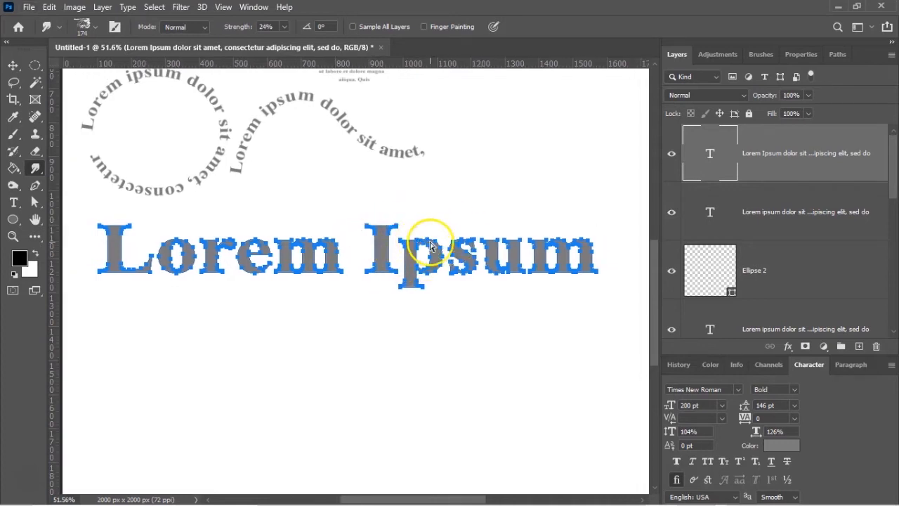
pyautogui.scroll(4, 412, 245)
pyautogui.scroll(1, 409, 245)
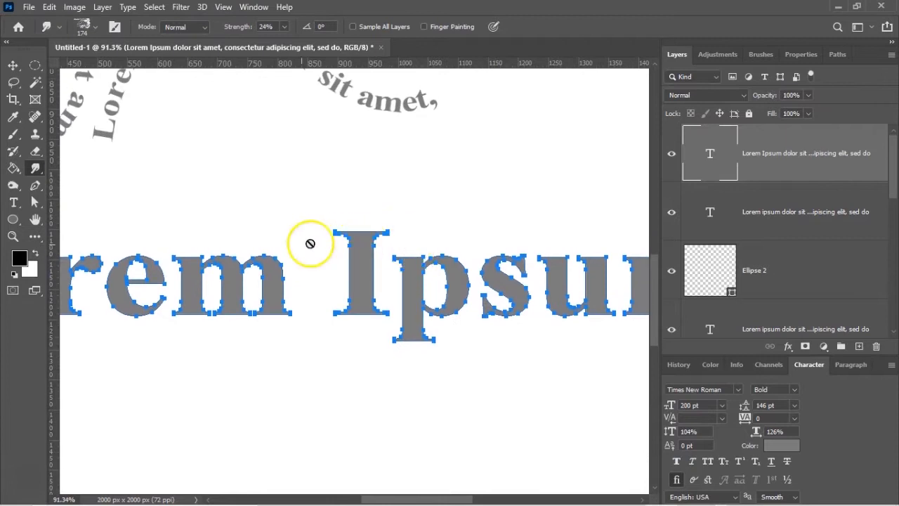
# Try moving the Lorem Ipsum work path a short distance left with the Path Selection tool, and undo the move
pyautogui.click(34, 203)
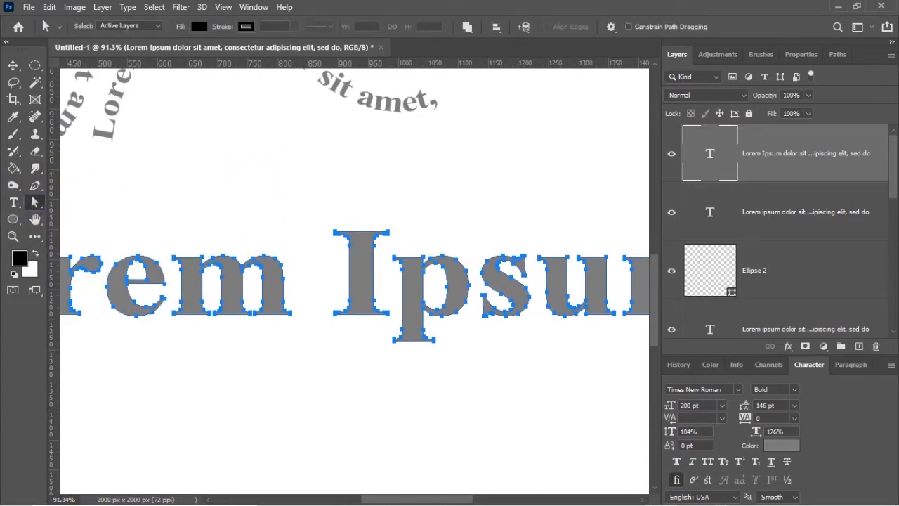
pyautogui.click(17, 203)
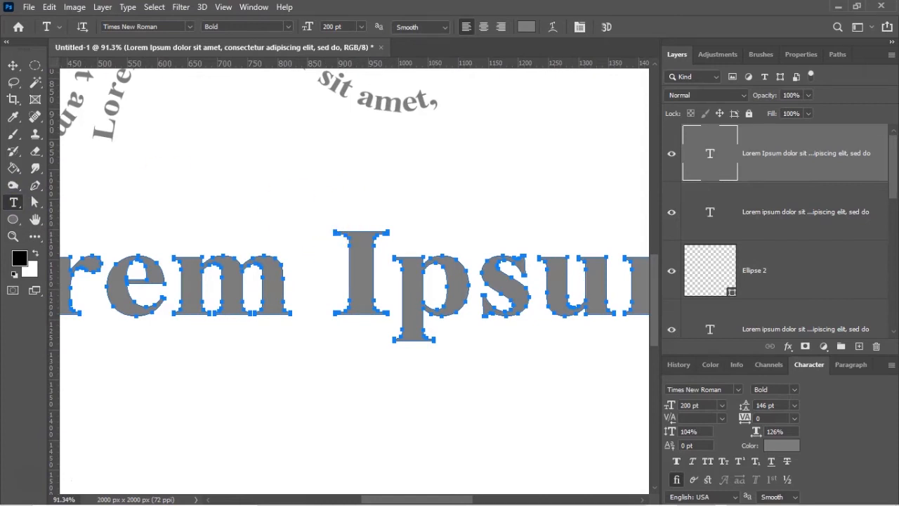
pyautogui.click(35, 202)
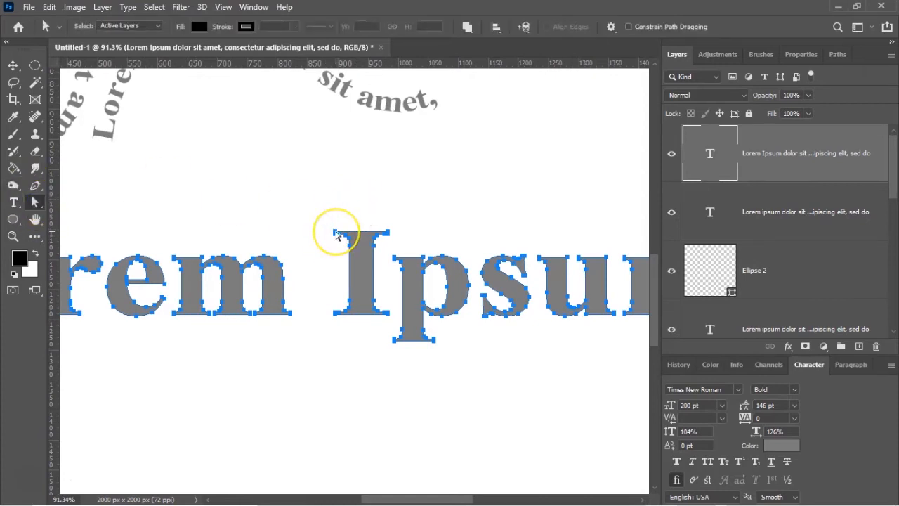
pyautogui.scroll(10, 336, 235)
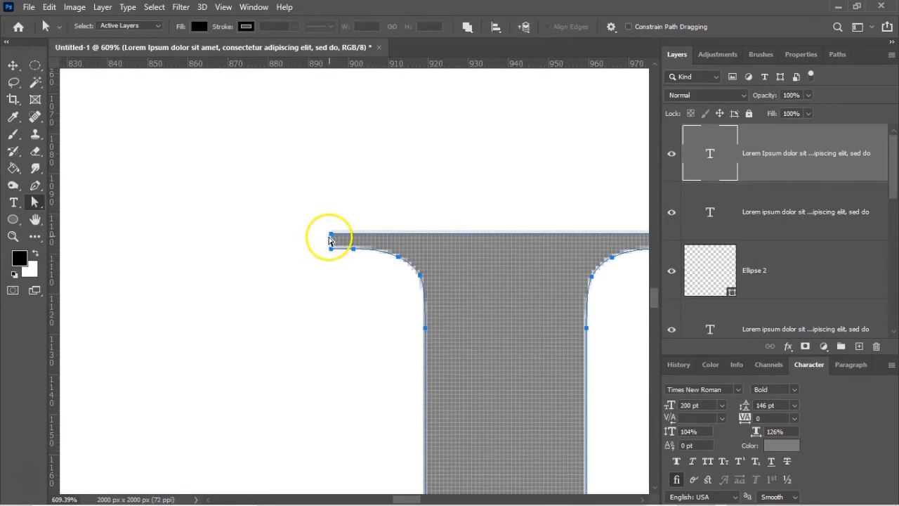
pyautogui.moveTo(331, 239); pyautogui.dragTo(227, 233)
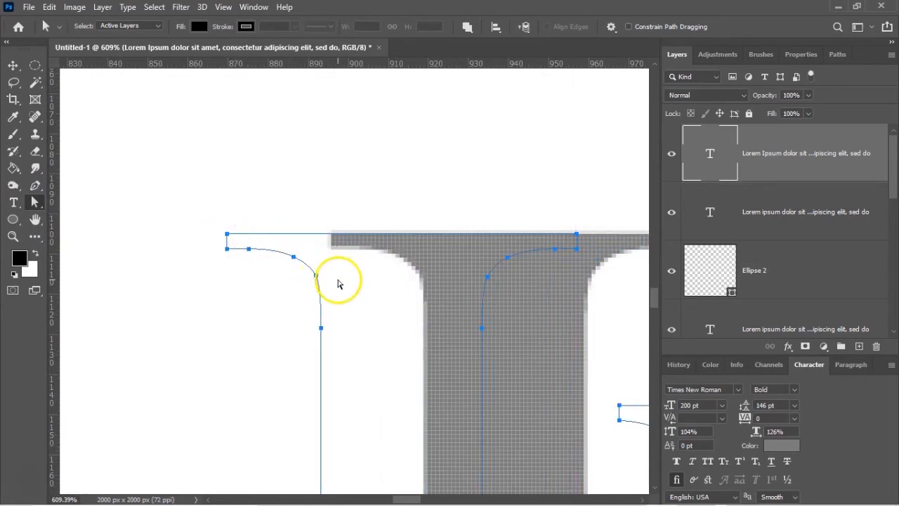
pyautogui.scroll(-5, 337, 284)
pyautogui.hotkey('ctrl', 'z')
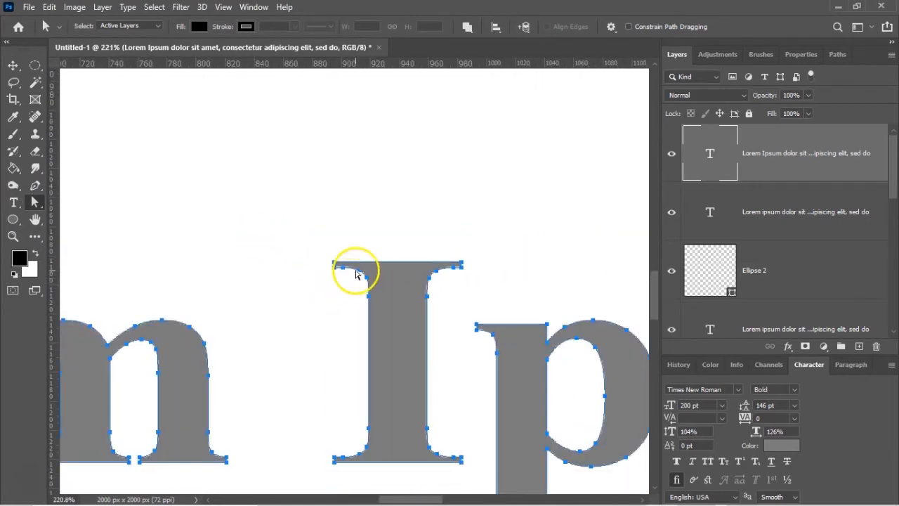
# Hide the large Lorem Ipsum text layer and select the work path's outline around the capital I
pyautogui.click(673, 154)
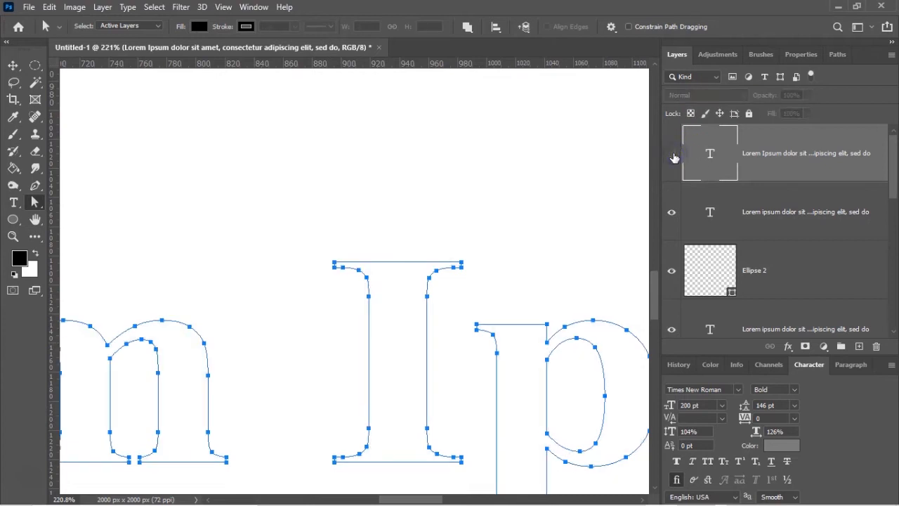
pyautogui.click(337, 263)
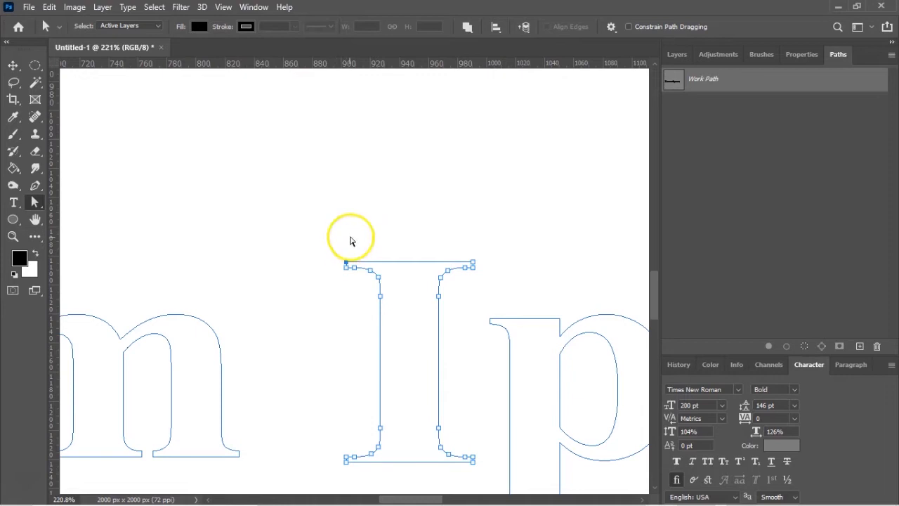
pyautogui.click(343, 250)
pyautogui.click(355, 269)
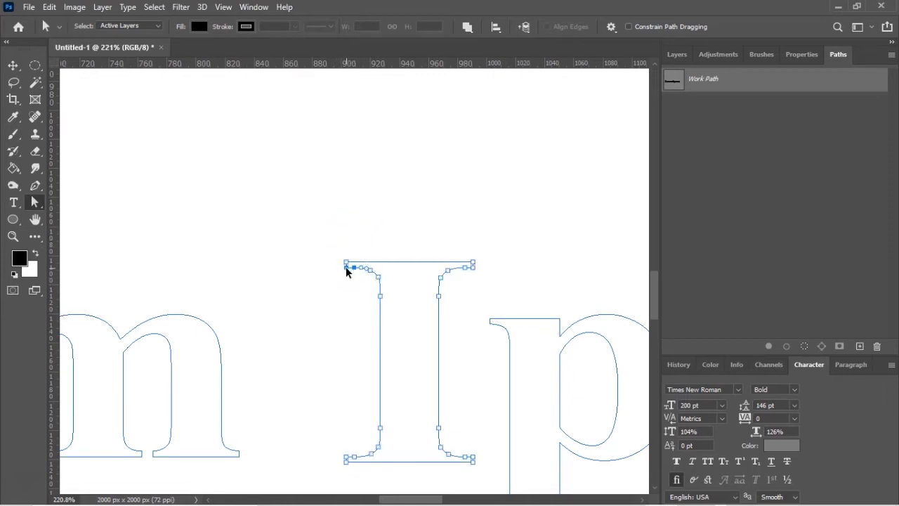
# Pull the lower anchor point of the I's upper-left serif outward to the left, undoing the excess move
pyautogui.moveTo(321, 281); pyautogui.dragTo(277, 265)
pyautogui.moveTo(346, 265); pyautogui.dragTo(280, 264)
pyautogui.hotkey('ctrl', 'z')
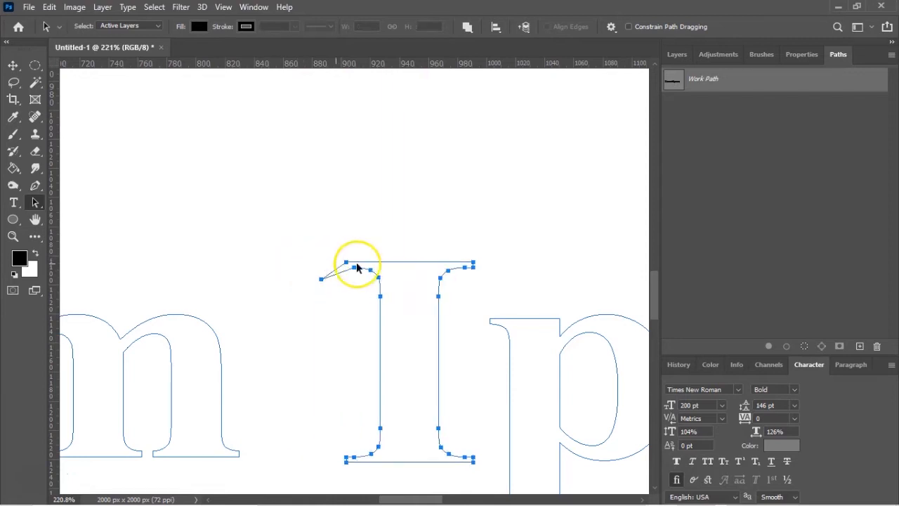
# Stretch the top-left anchor point of the capital I leftward across Lorem to the top serif of the L
pyautogui.click(345, 262)
pyautogui.moveTo(345, 262); pyautogui.dragTo(412, 289)
pyautogui.scroll(-7, 112, 266)
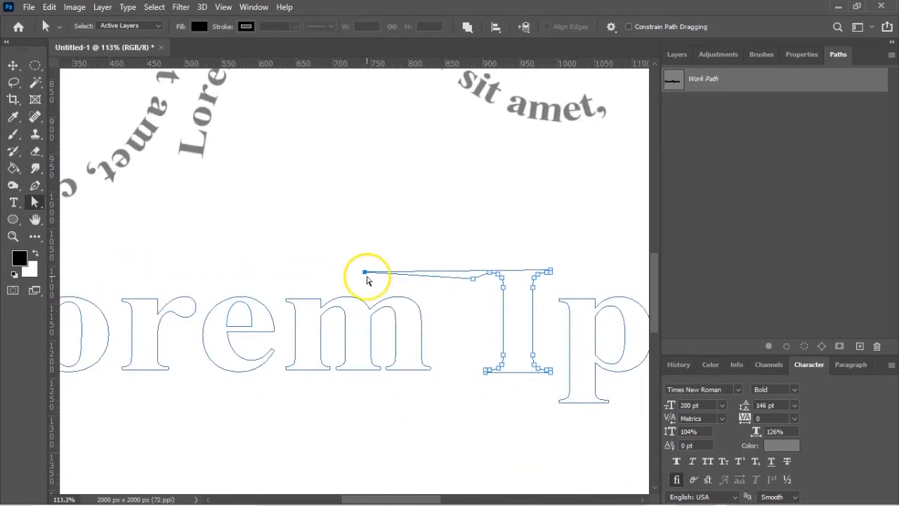
pyautogui.moveTo(335, 283); pyautogui.dragTo(286, 267)
pyautogui.hotkey('ctrl', 'z')
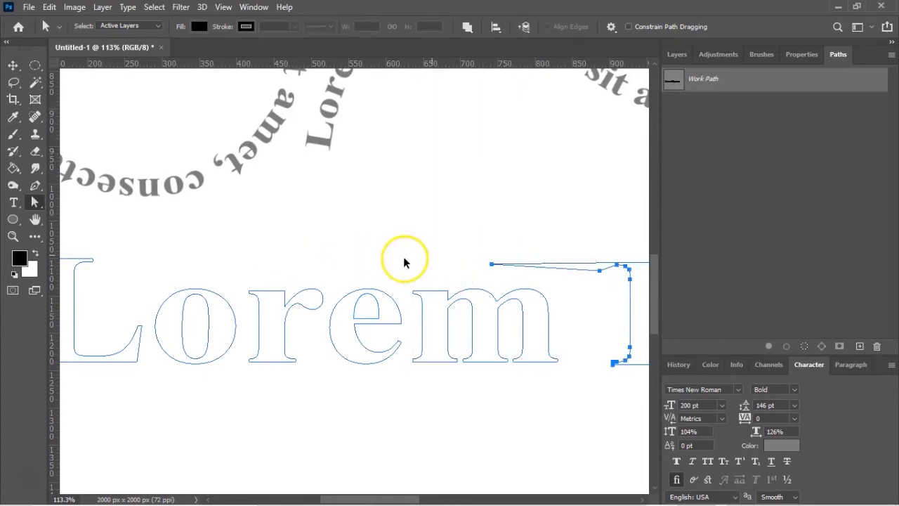
pyautogui.moveTo(491, 264); pyautogui.dragTo(100, 258)
# Move the I's lower serif anchor point to just beneath the stretched point beside the L, and deselect the path
pyautogui.click(601, 271)
pyautogui.moveTo(600, 273)
pyautogui.mouseDown()
pyautogui.moveTo(261, 265)
pyautogui.moveTo(587, 261)
pyautogui.mouseUp()
pyautogui.click(595, 273)
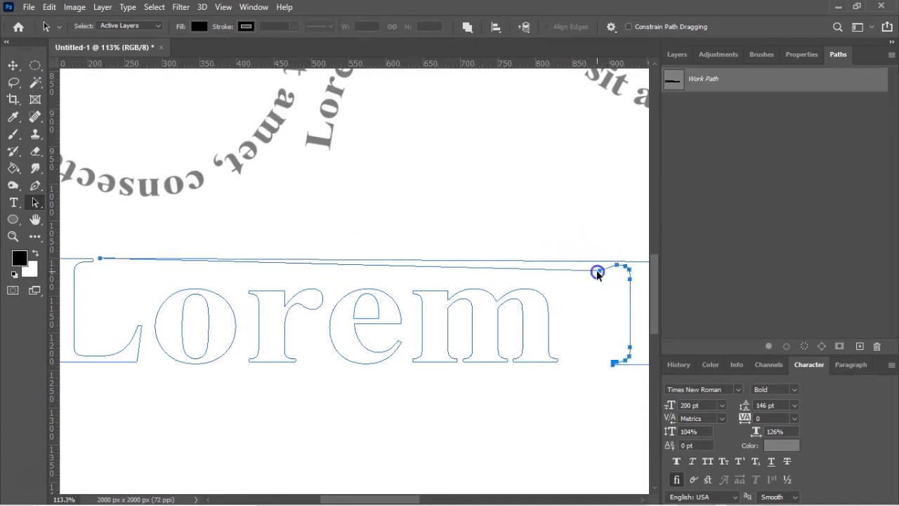
pyautogui.moveTo(600, 271); pyautogui.dragTo(99, 266)
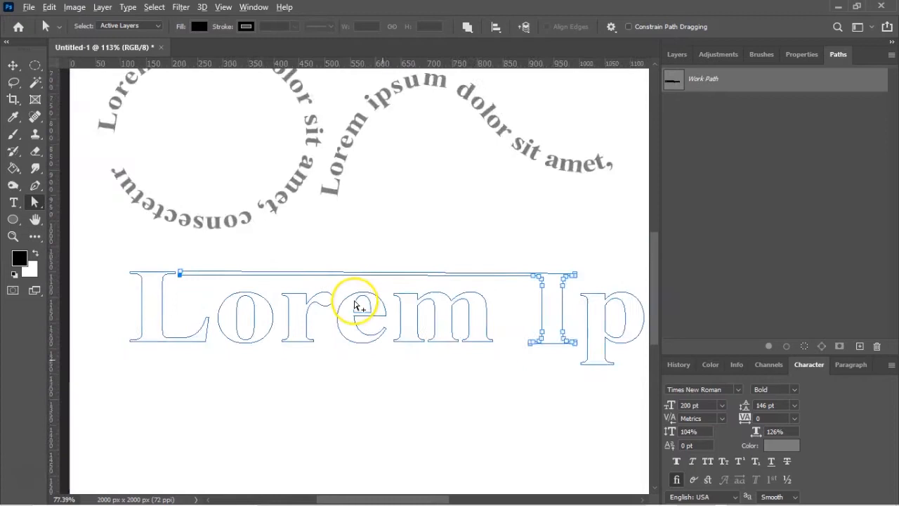
pyautogui.scroll(-5, 348, 302)
pyautogui.click(496, 389)
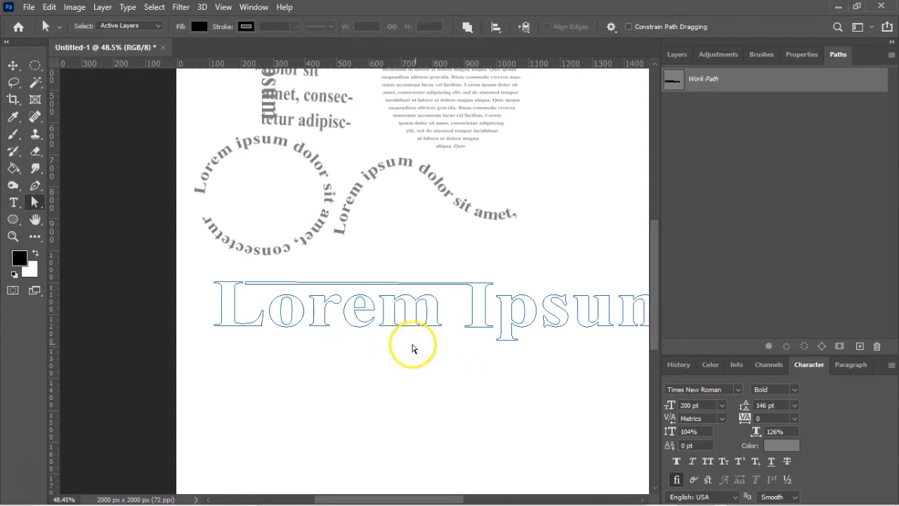
pyautogui.moveTo(523, 403); pyautogui.dragTo(424, 397)
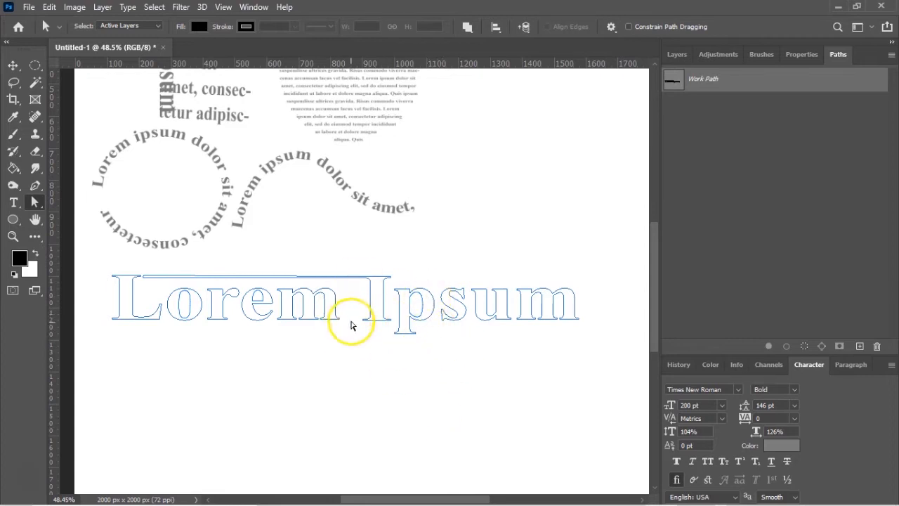
# Create a new layer above the hidden large text layer and name it "Stroke and fill paths"
pyautogui.press('b')
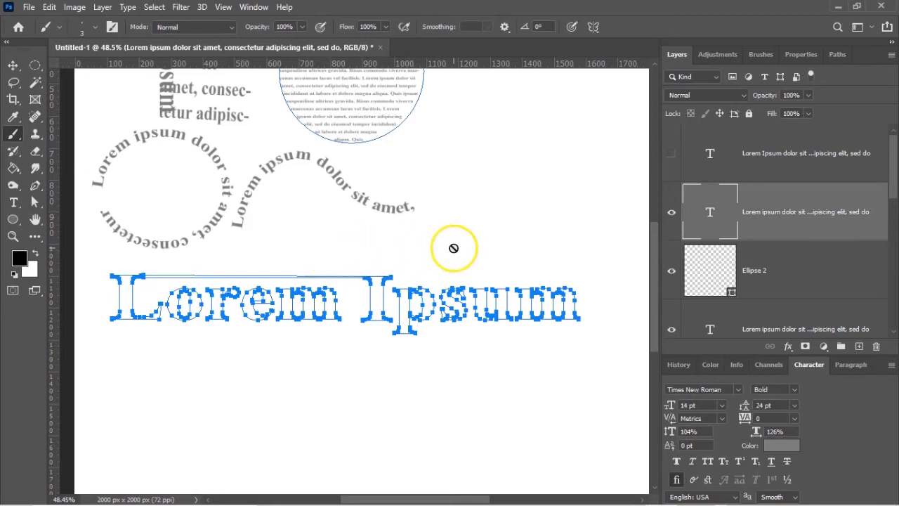
pyautogui.click(826, 147)
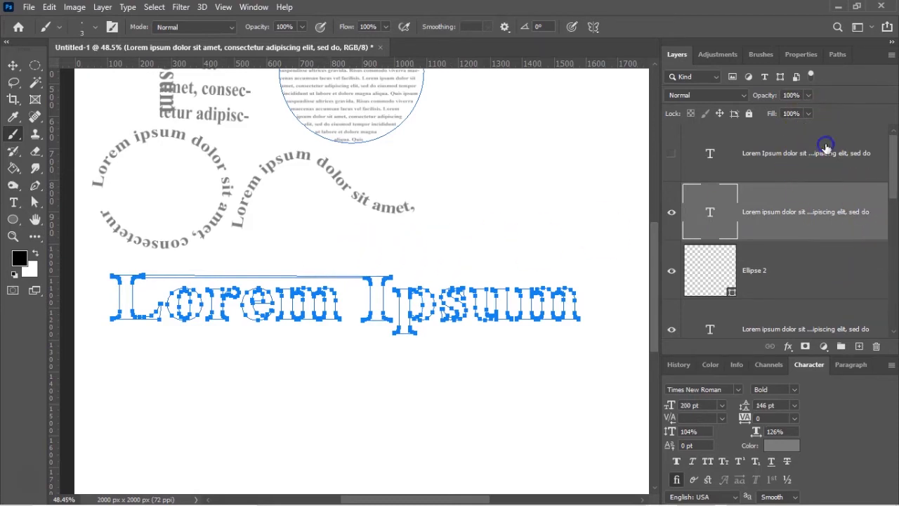
pyautogui.click(858, 346)
pyautogui.click(763, 156)
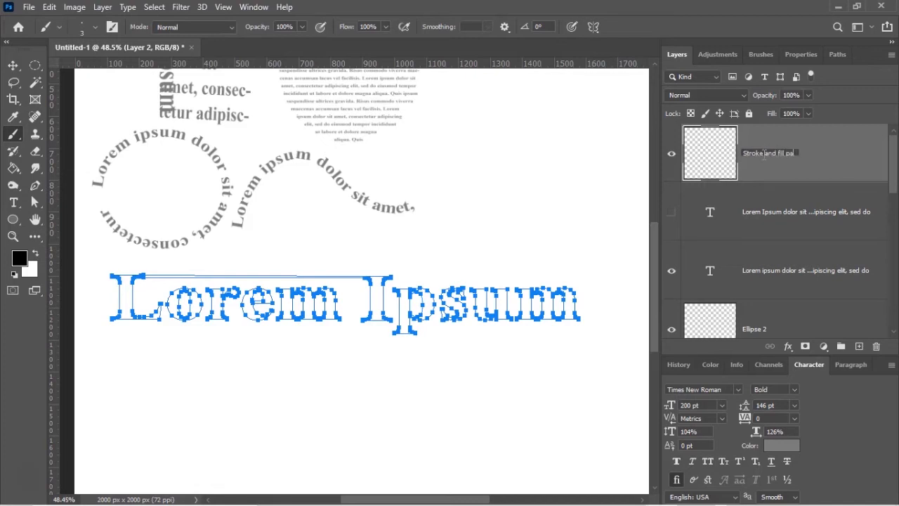
pyautogui.press('Return')
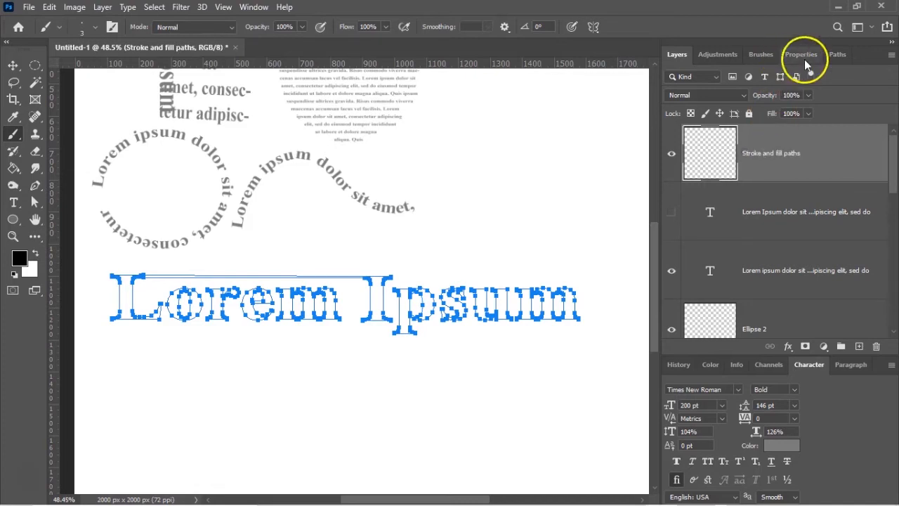
# Select the Lorem Ipsum work path and dab a few small black brush dots in the blank area above Ipsum
pyautogui.click(835, 54)
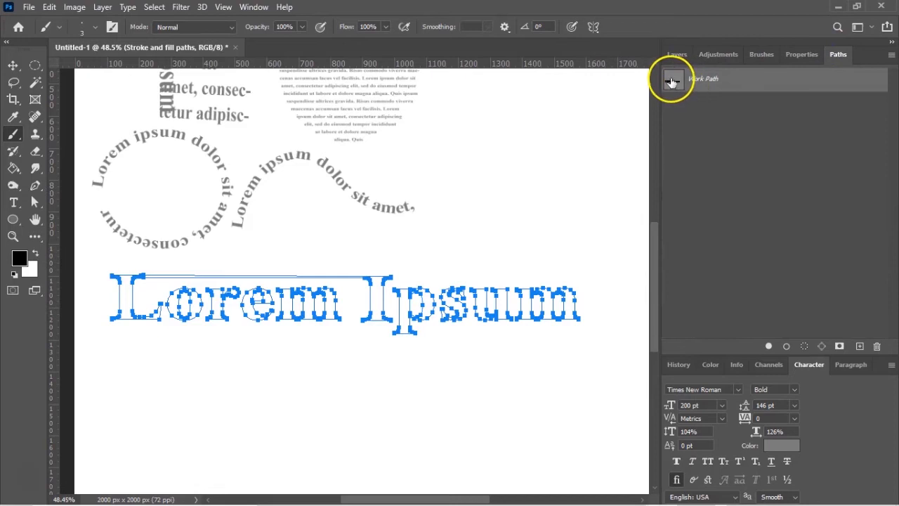
pyautogui.click(671, 82)
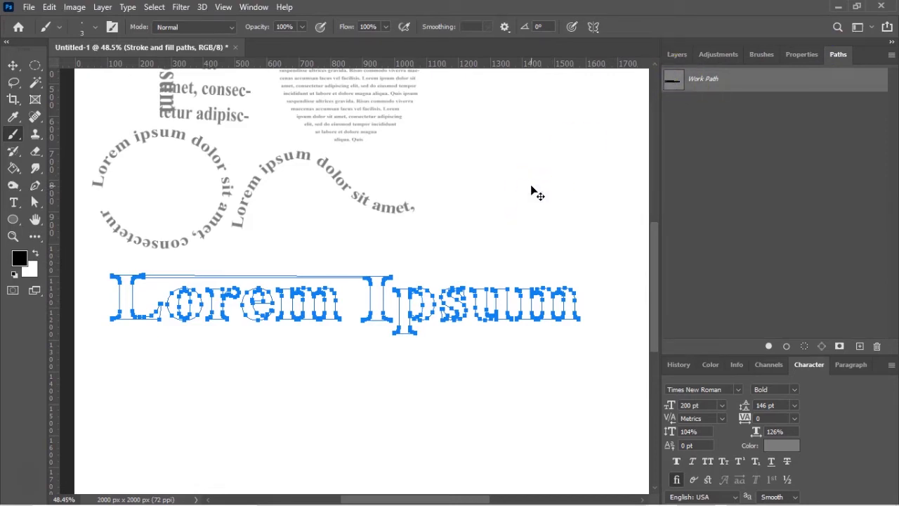
pyautogui.click(515, 204)
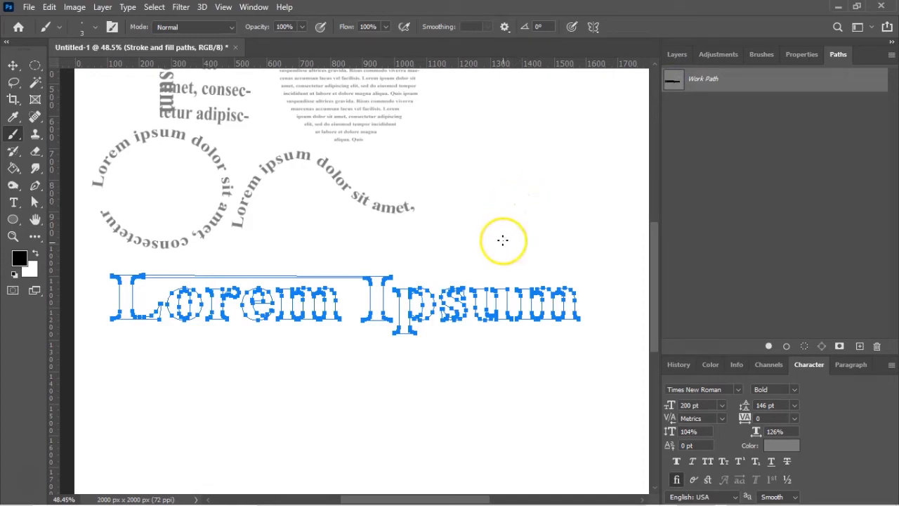
pyautogui.click(491, 196)
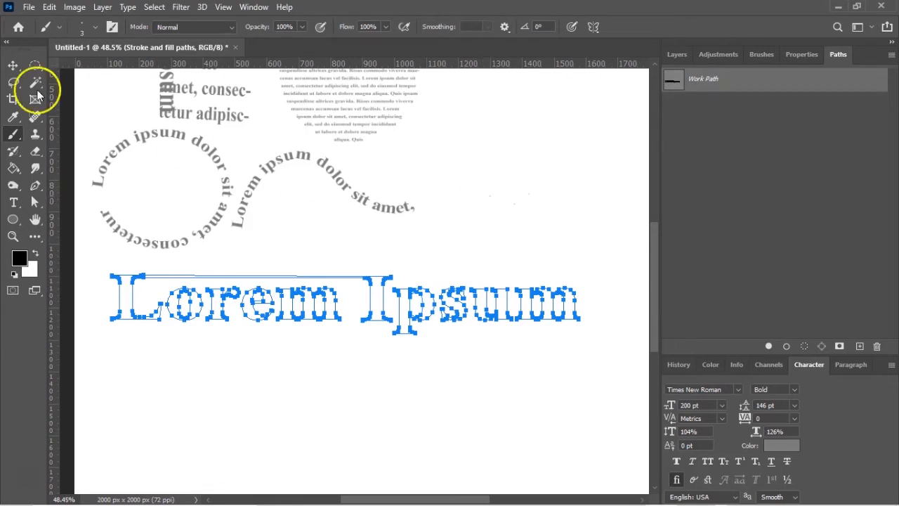
# Try to deselect the work path with the Move tool, reselecting the Stroke and fill paths layer between attempts
pyautogui.click(13, 65)
pyautogui.click(597, 199)
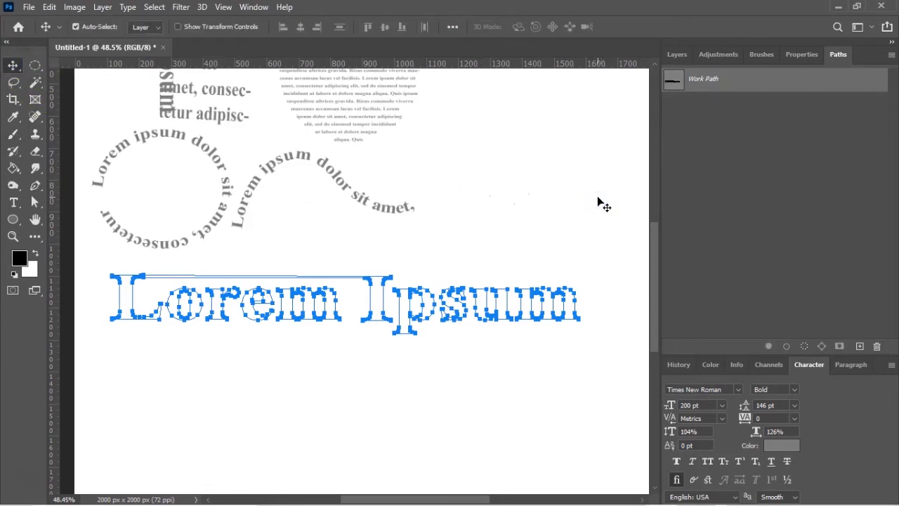
pyautogui.click(551, 217)
pyautogui.scroll(2, 351, 296)
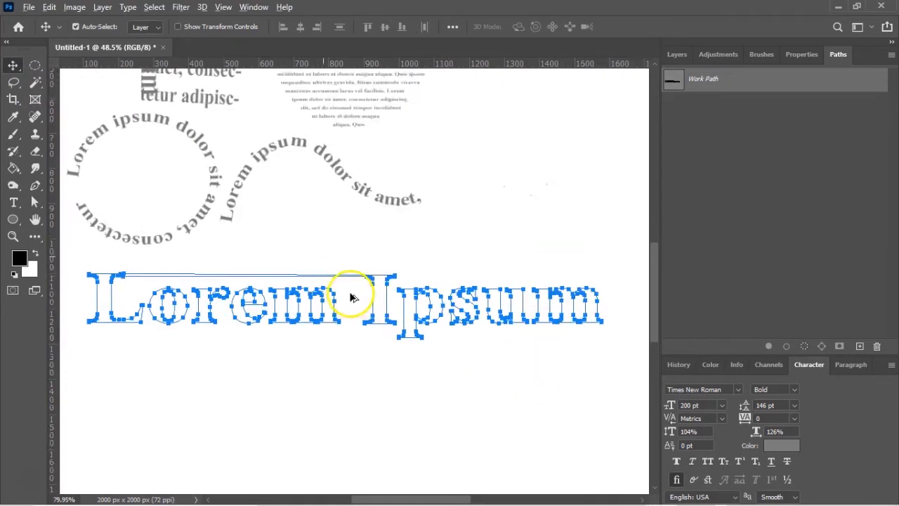
pyautogui.click(677, 54)
pyautogui.click(786, 155)
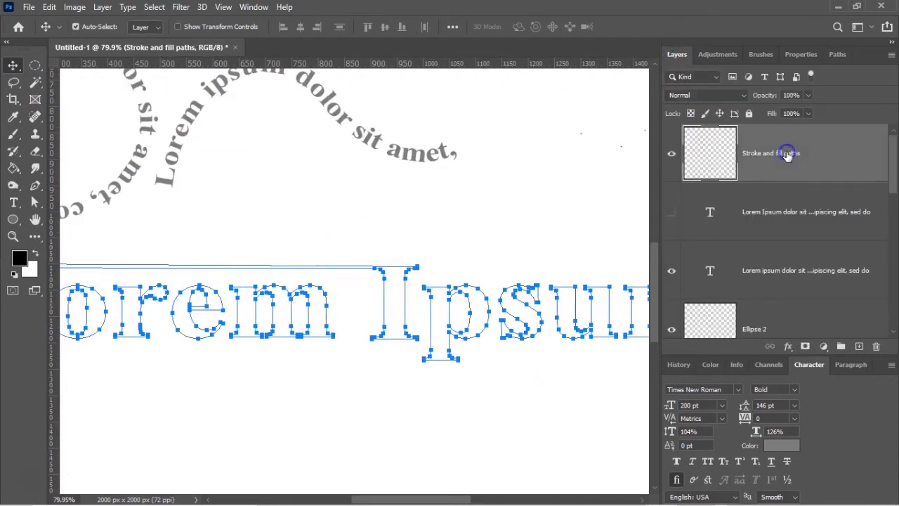
pyautogui.click(838, 55)
pyautogui.click(429, 193)
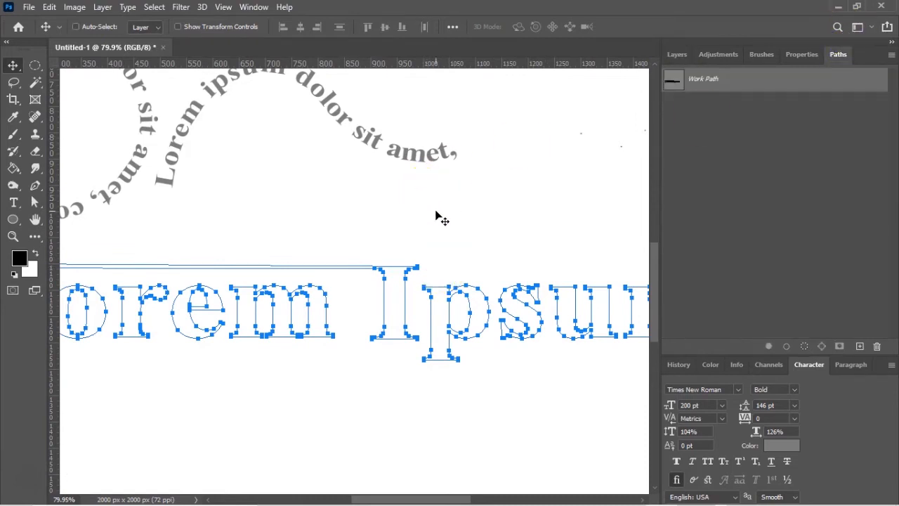
pyautogui.click(411, 218)
pyautogui.moveTo(320, 287); pyautogui.dragTo(333, 288)
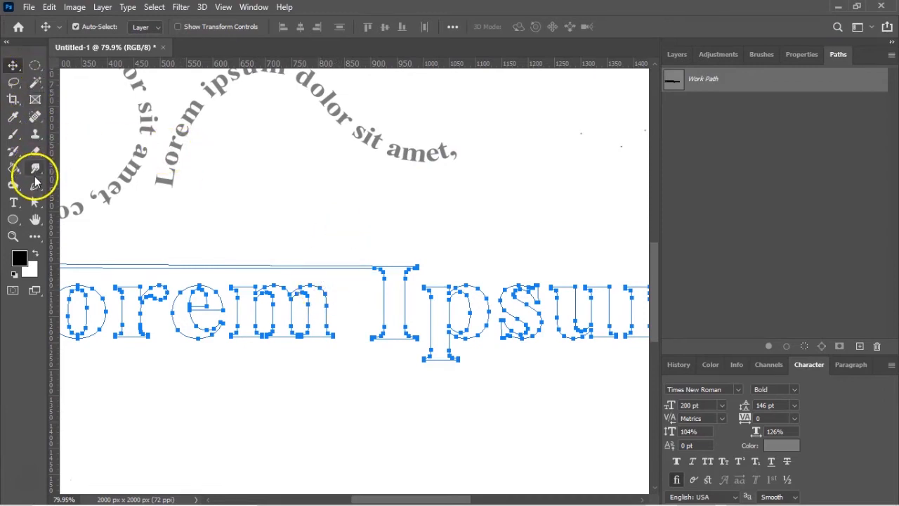
# Deselect the Lorem Ipsum work path's anchor points with the Path Selection tool
pyautogui.click(35, 203)
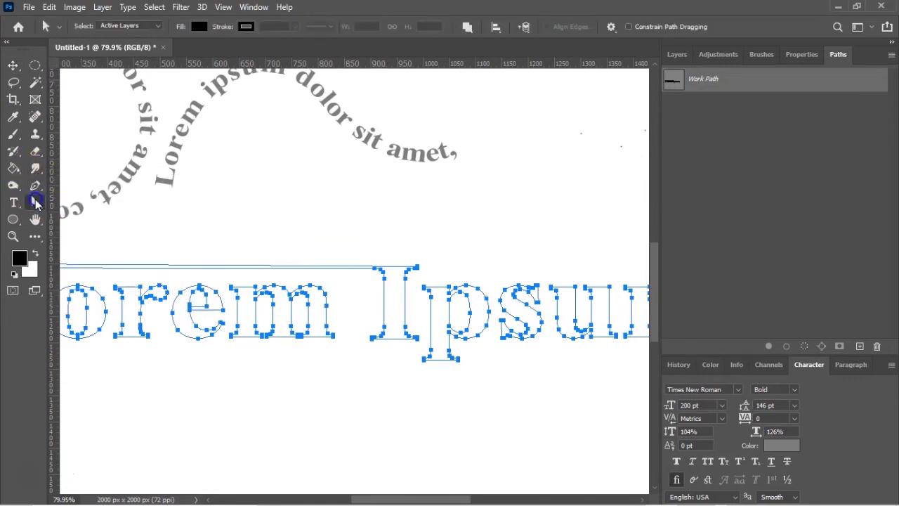
pyautogui.click(253, 171)
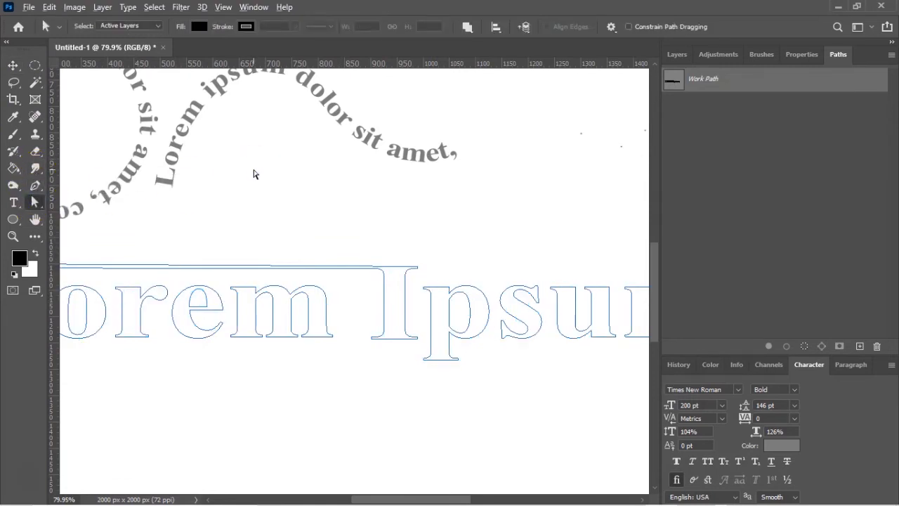
pyautogui.scroll(-3, 253, 173)
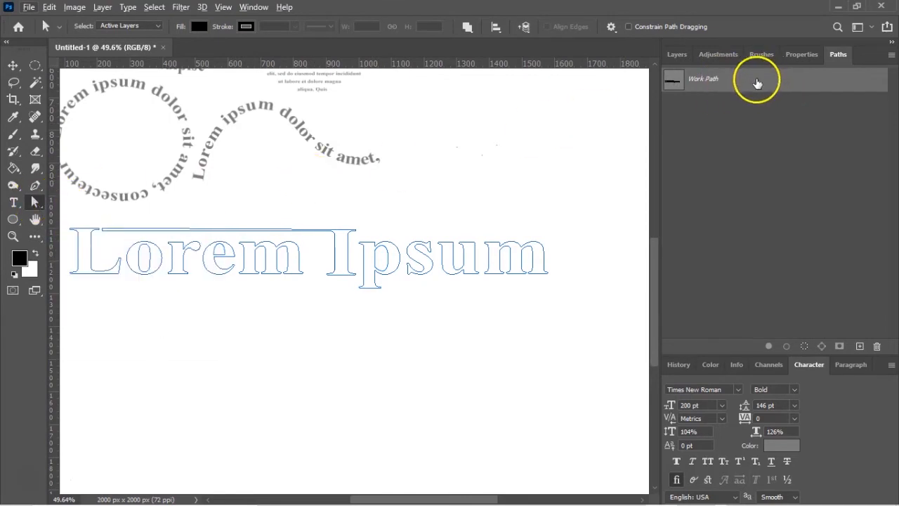
# Select the Lorem Ipsum work path again and check which fill and stroke commands it offers
pyautogui.click(673, 81)
pyautogui.click(673, 84)
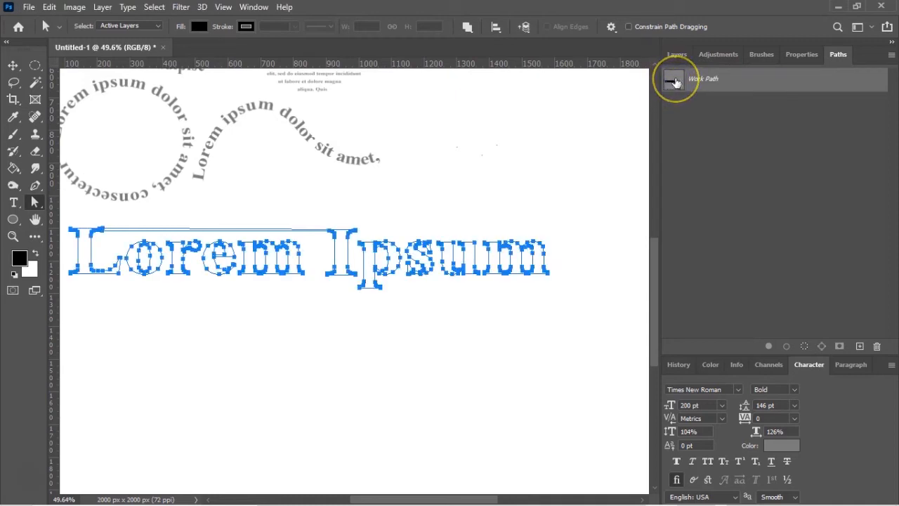
pyautogui.click(716, 80)
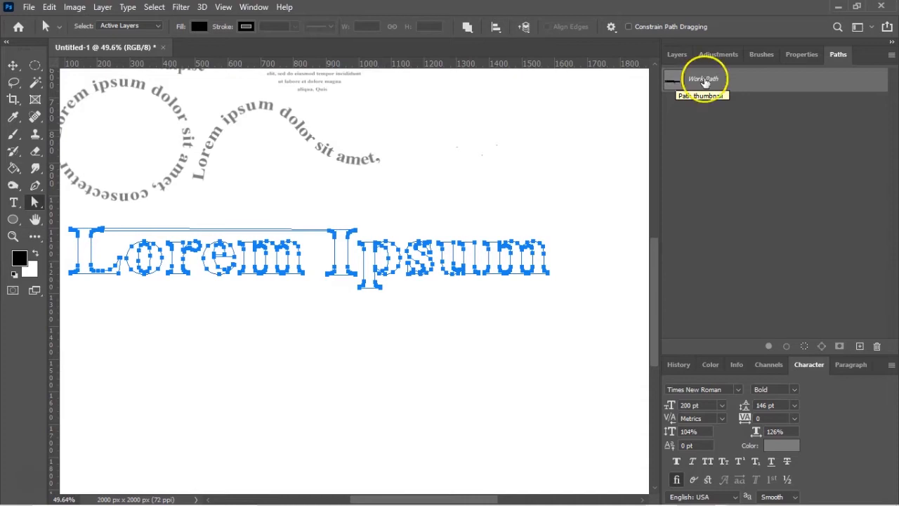
pyautogui.rightClick(757, 85)
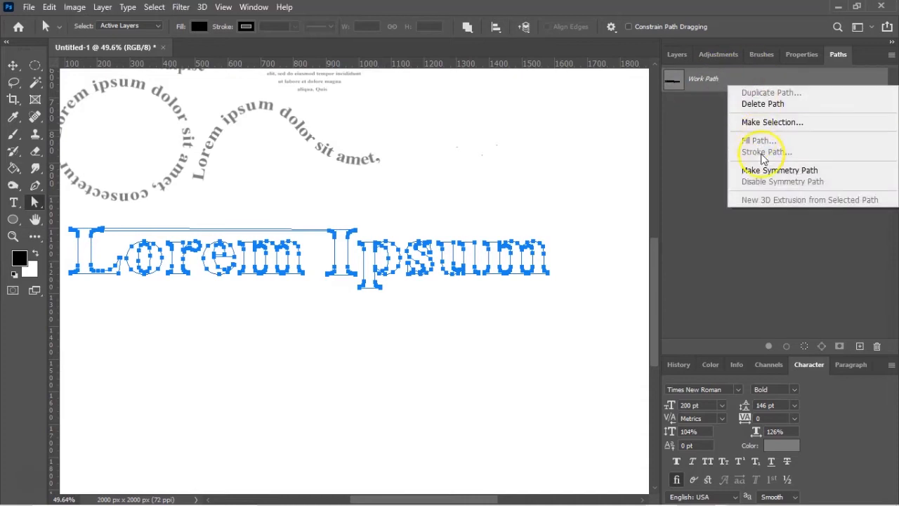
# Activate the Stroke and fill paths layer and stroke the Lorem Ipsum work path with the Brush, without simulated pressure
pyautogui.click(673, 56)
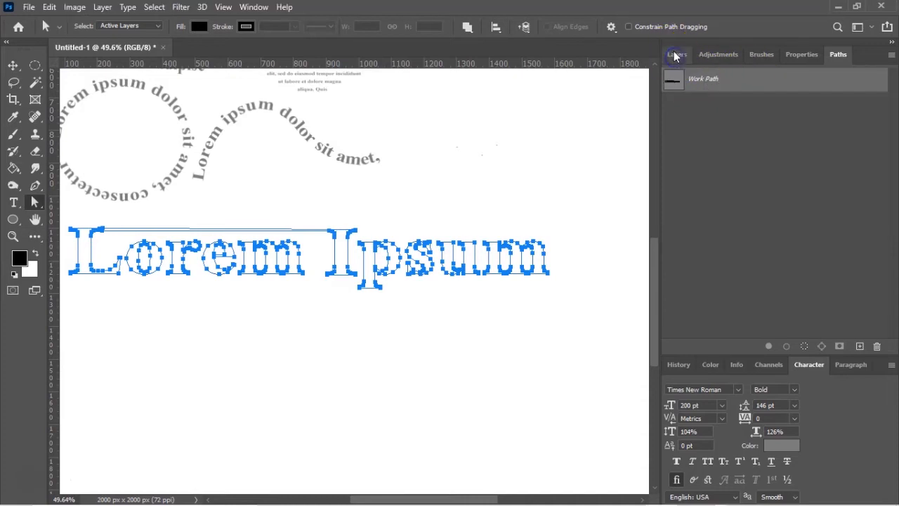
pyautogui.click(672, 56)
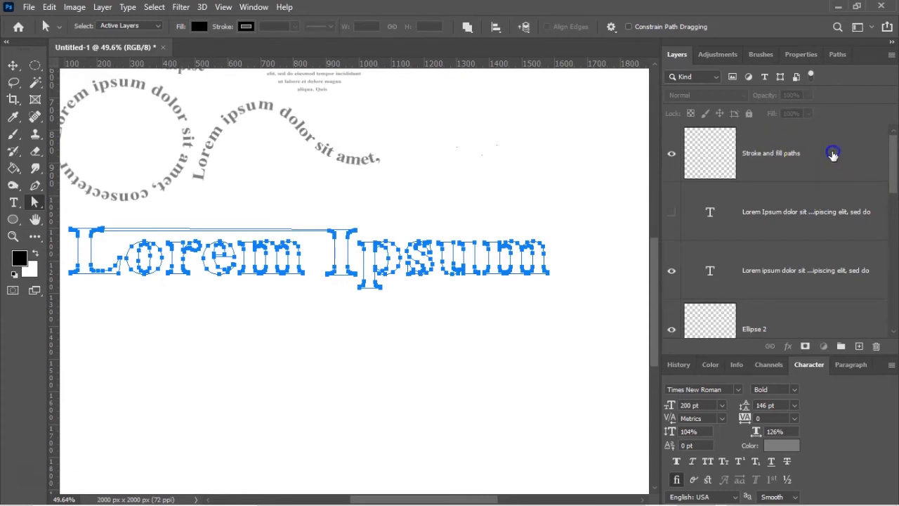
pyautogui.click(827, 172)
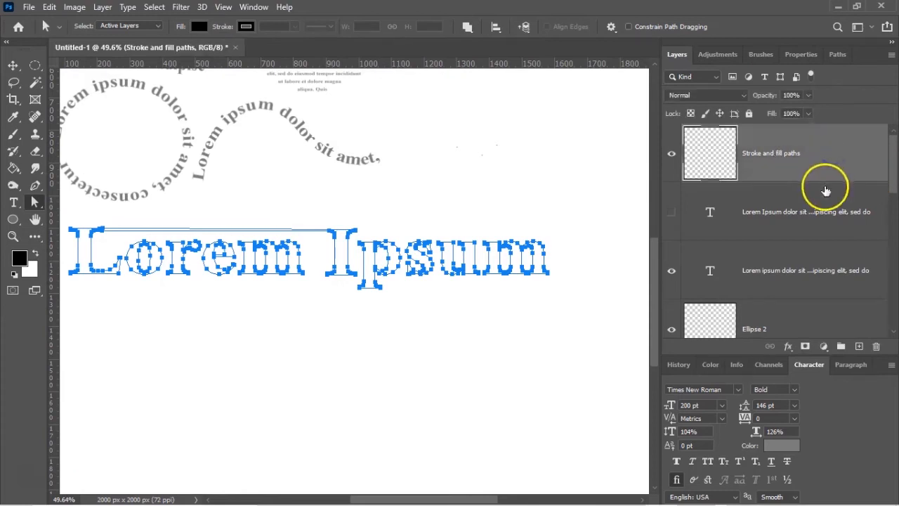
pyautogui.click(835, 55)
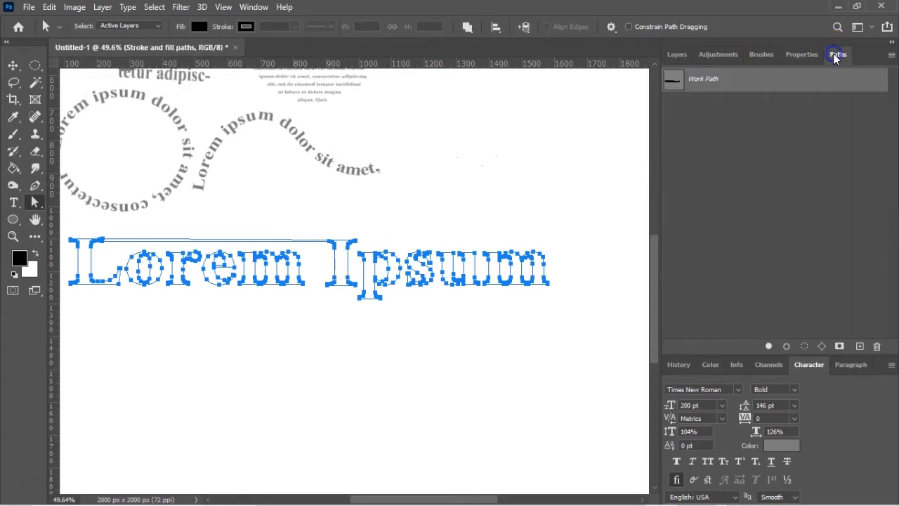
pyautogui.rightClick(753, 86)
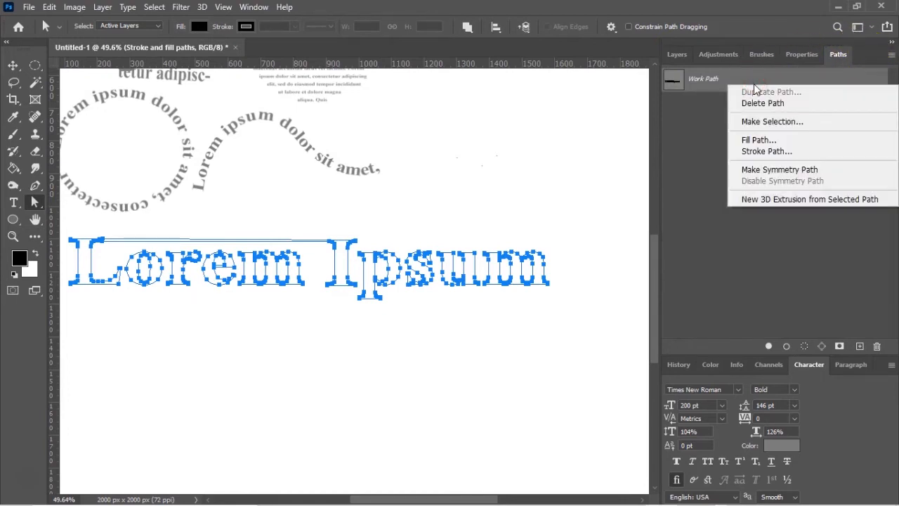
pyautogui.click(765, 151)
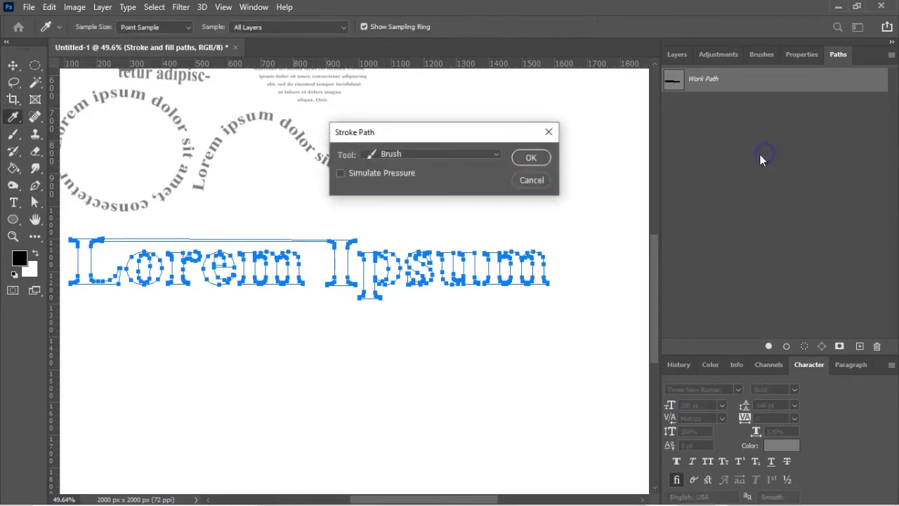
pyautogui.click(533, 158)
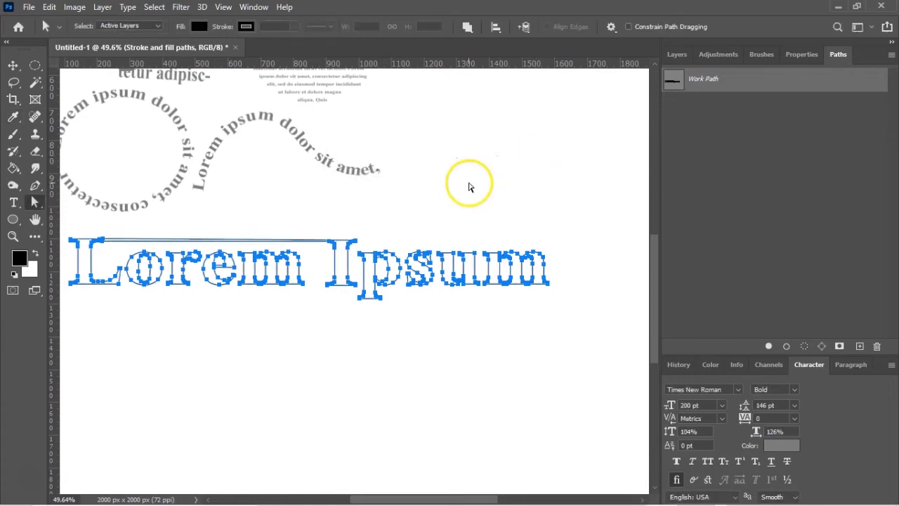
# Deselect the Lorem Ipsum work path and examine the brushed outline along the letter edges up close
pyautogui.click(469, 186)
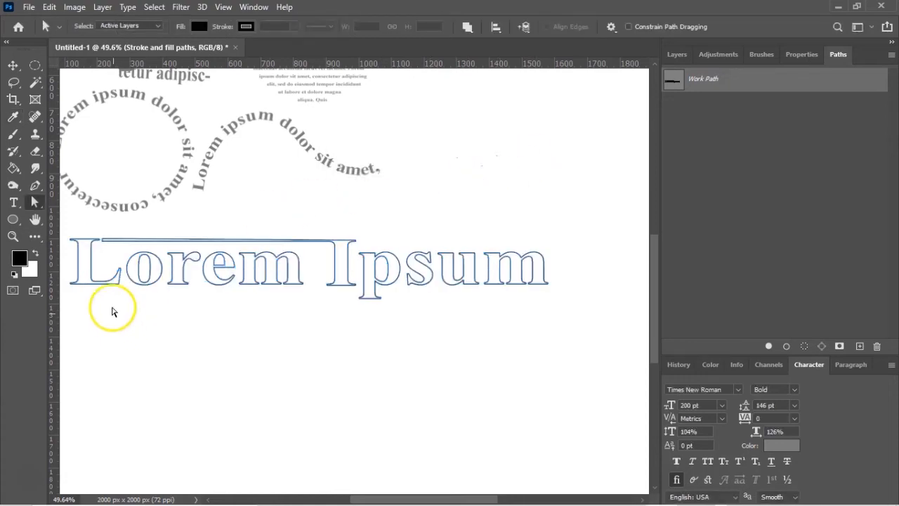
pyautogui.scroll(5, 101, 276)
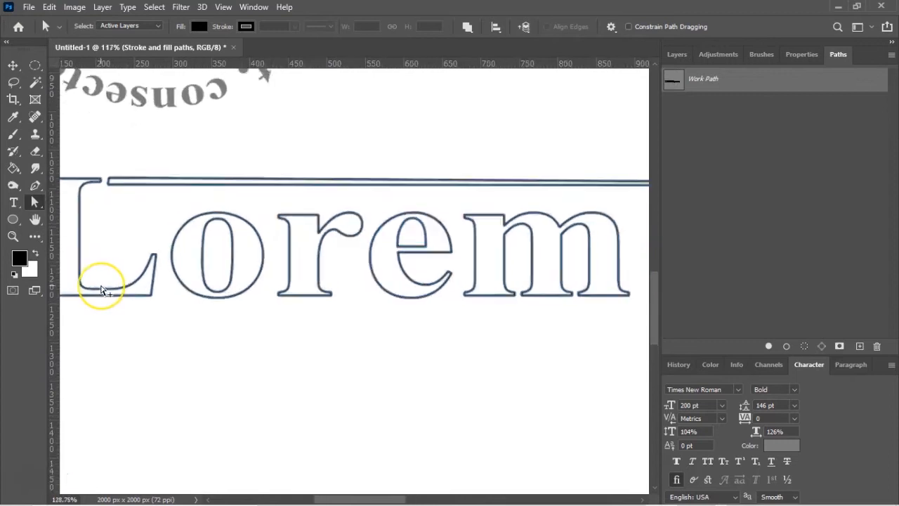
pyautogui.scroll(3, 100, 290)
pyautogui.scroll(-8, 100, 290)
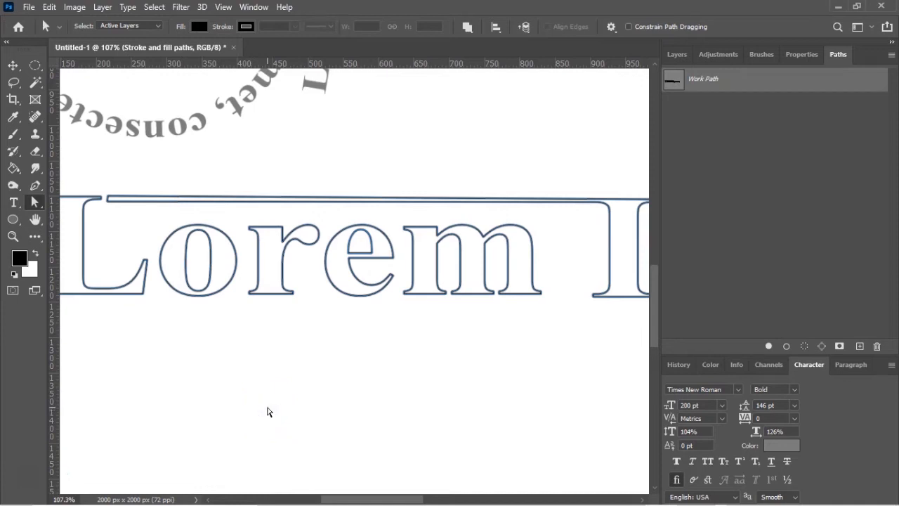
pyautogui.press('Escape')
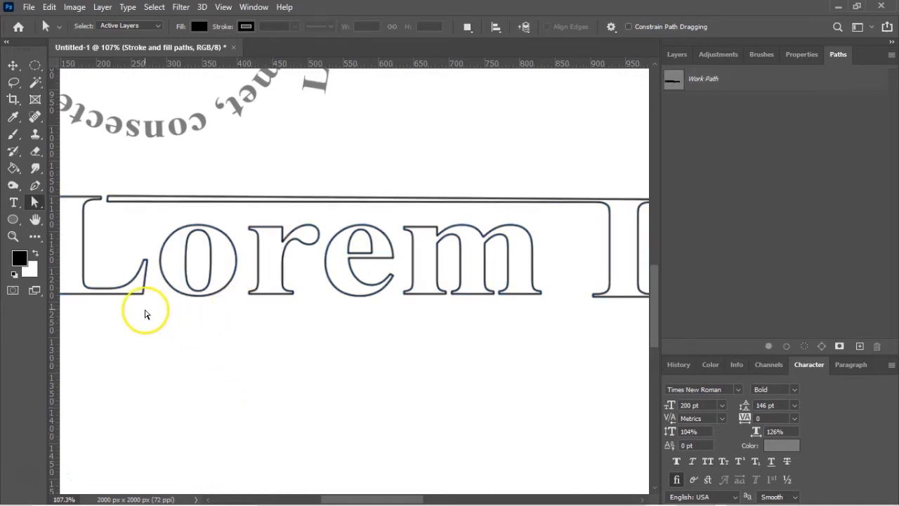
pyautogui.scroll(4, 209, 300)
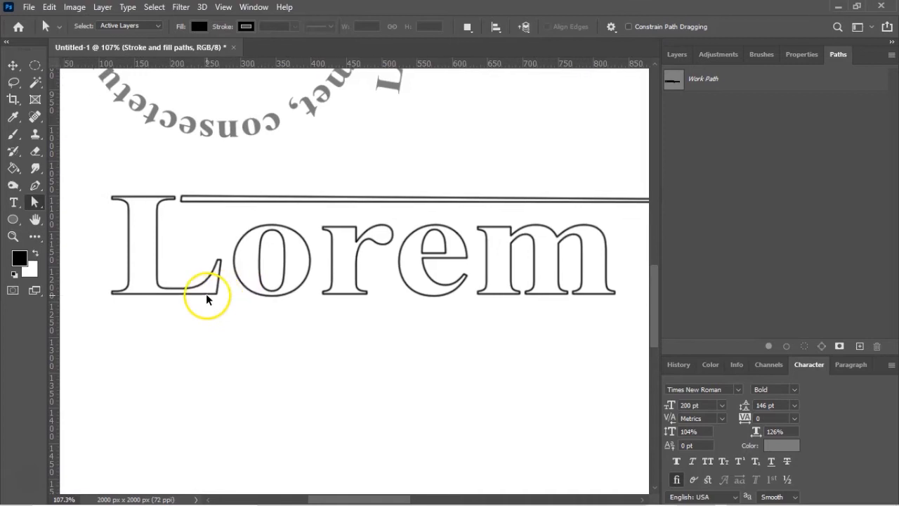
pyautogui.scroll(-3, 223, 307)
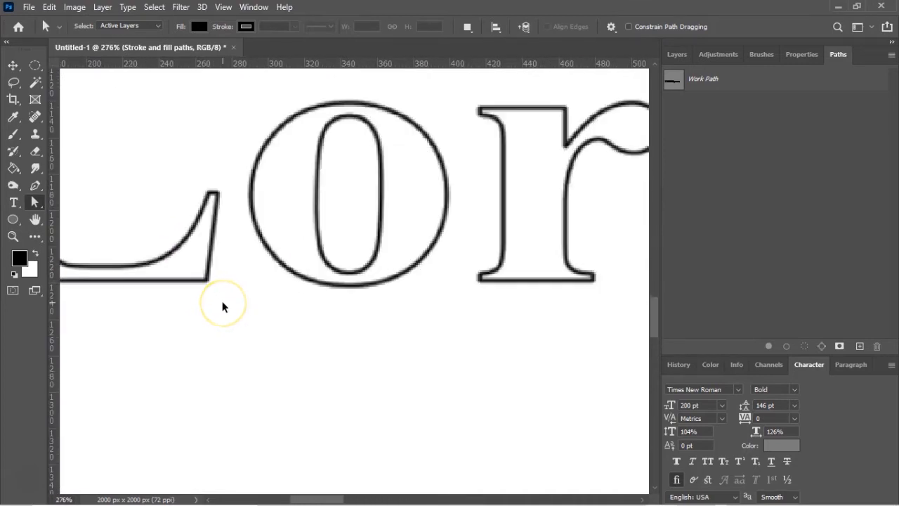
pyautogui.scroll(-3, 224, 307)
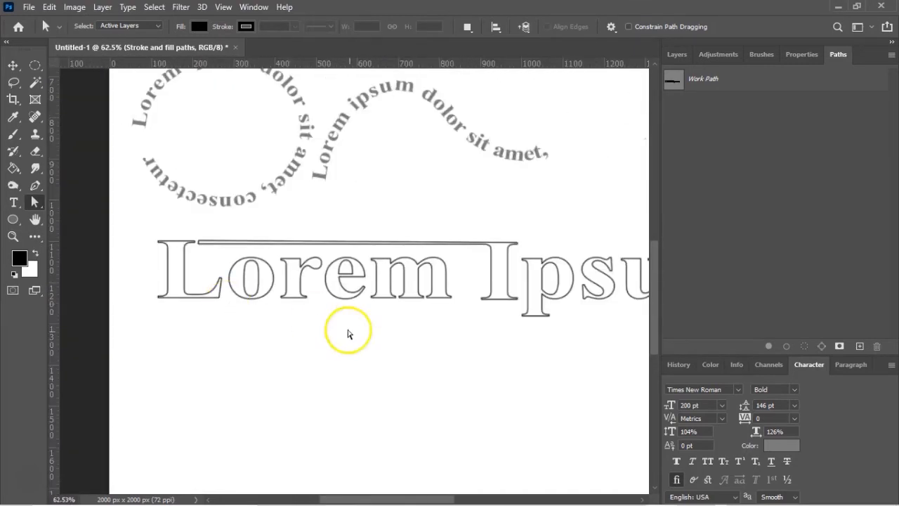
# Select the Lorem Ipsum work path and fill it with red at 100% opacity in Normal mode, with a 0-pixel feather and anti-aliasing
pyautogui.moveTo(502, 361)
pyautogui.mouseDown()
pyautogui.moveTo(371, 363)
pyautogui.moveTo(489, 353)
pyautogui.mouseUp()
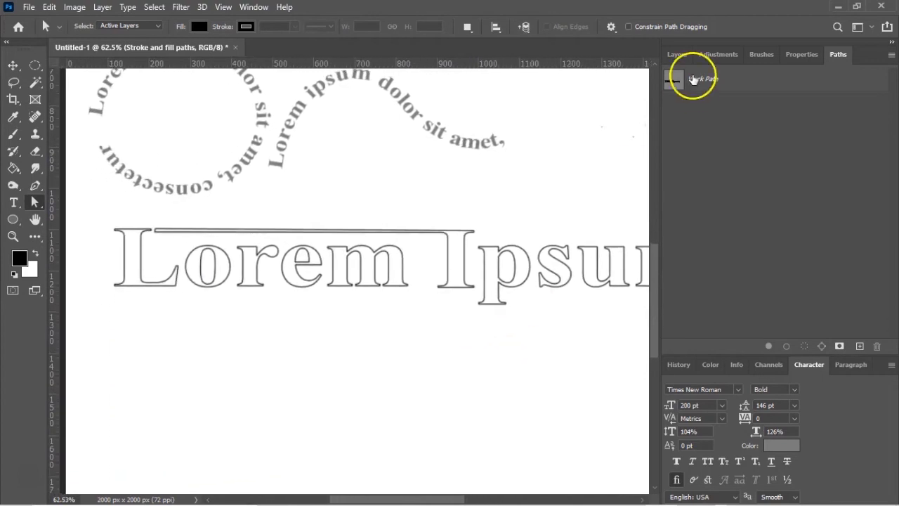
pyautogui.click(404, 323)
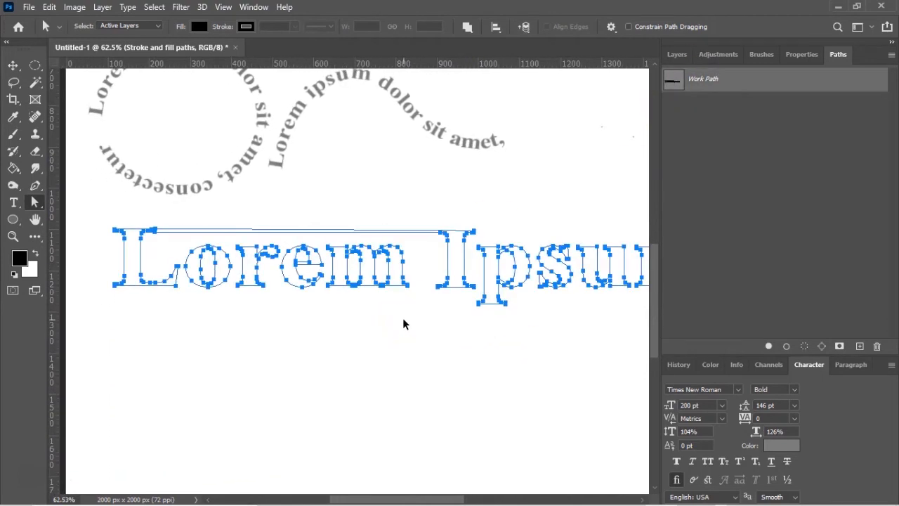
pyautogui.rightClick(749, 82)
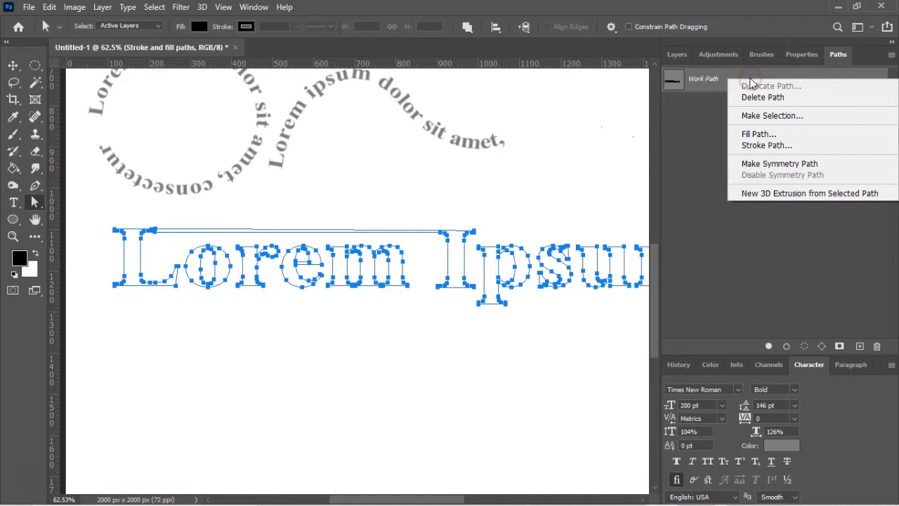
pyautogui.click(764, 135)
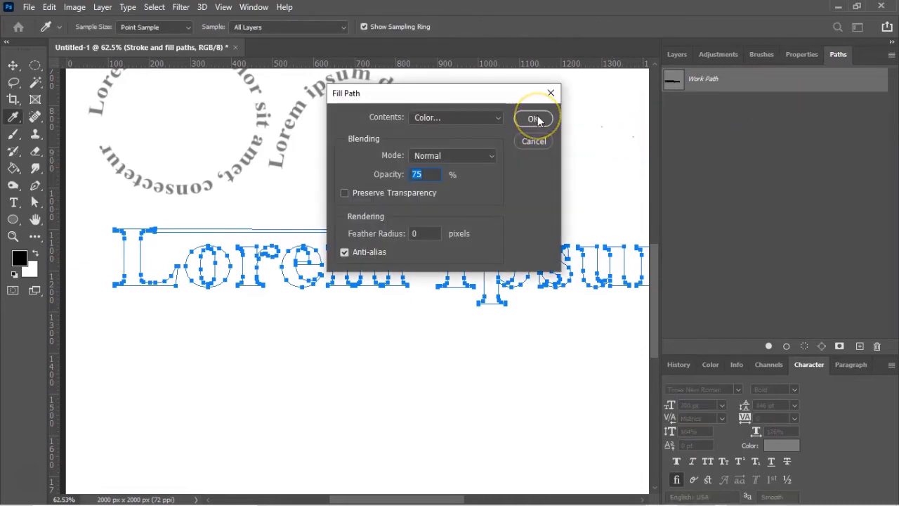
pyautogui.write('100')
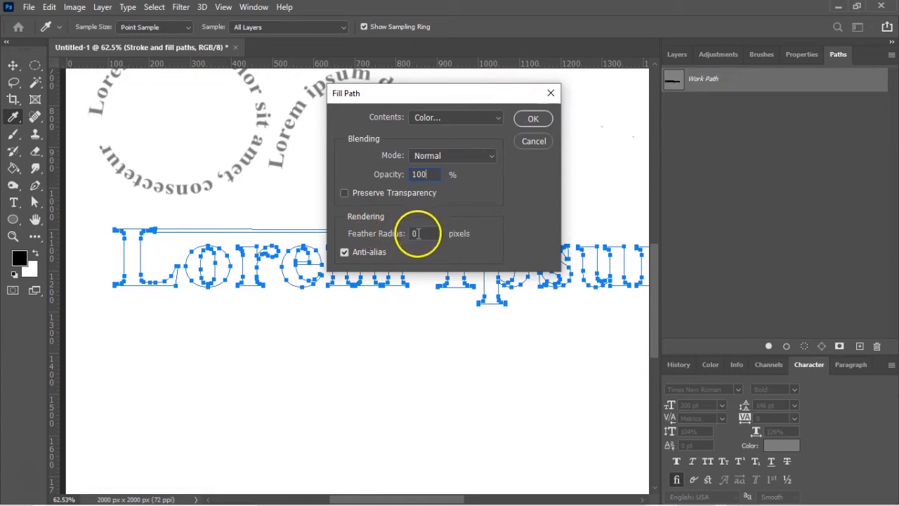
pyautogui.click(525, 121)
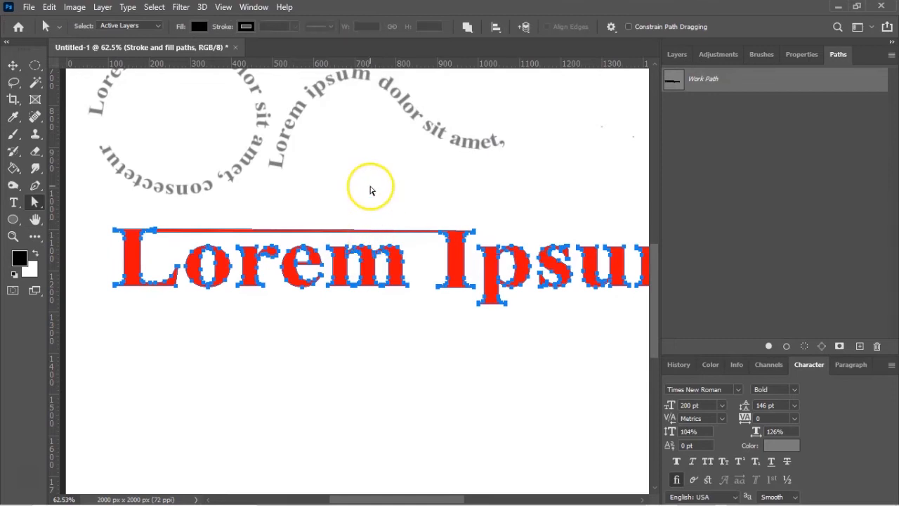
# Deselect the Lorem Ipsum work path to view the red fill on its own, and activate the Horizontal Type tool
pyautogui.click(376, 188)
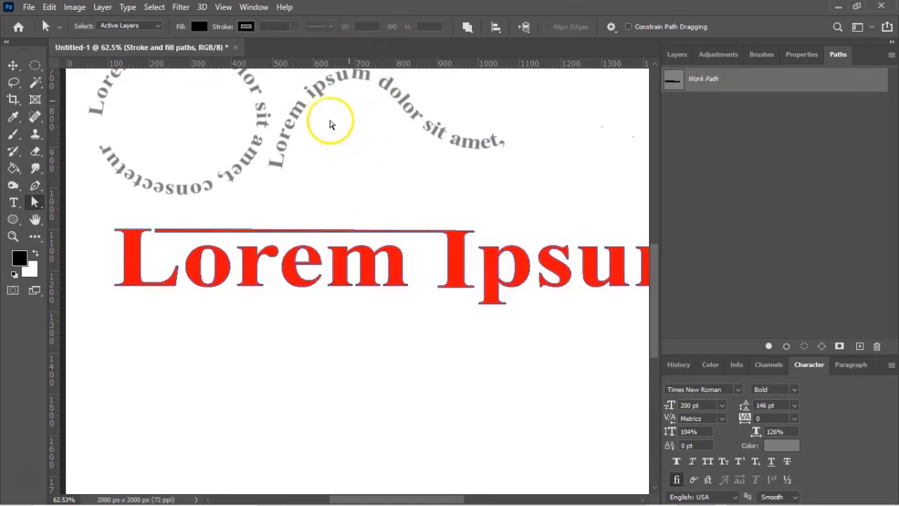
pyautogui.click(459, 372)
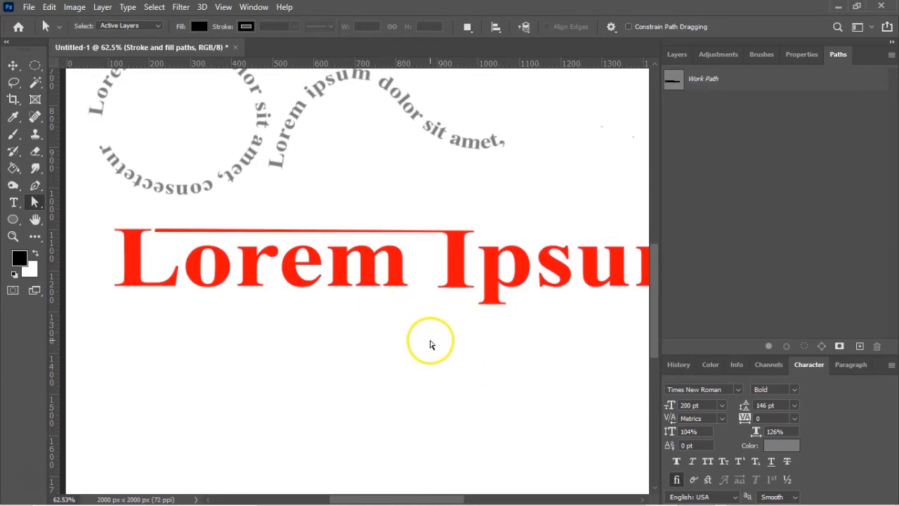
pyautogui.moveTo(472, 421); pyautogui.dragTo(400, 393)
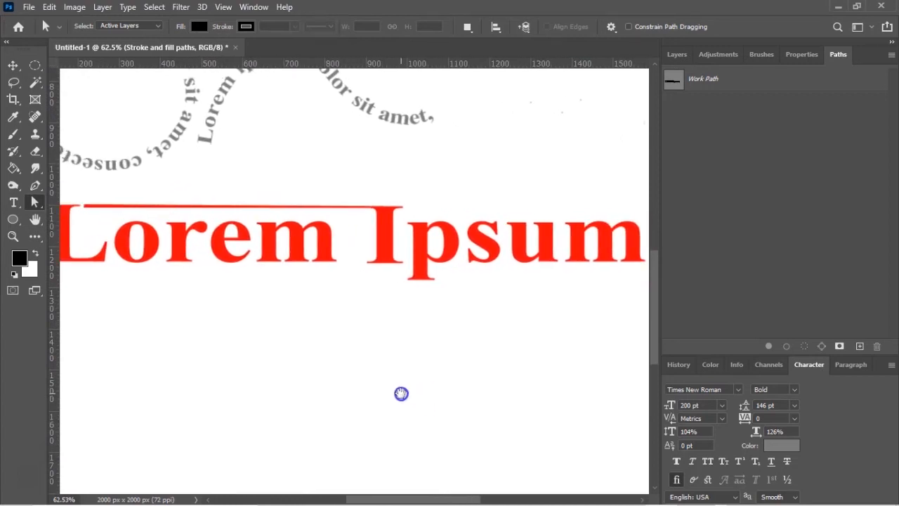
pyautogui.scroll(-3, 397, 390)
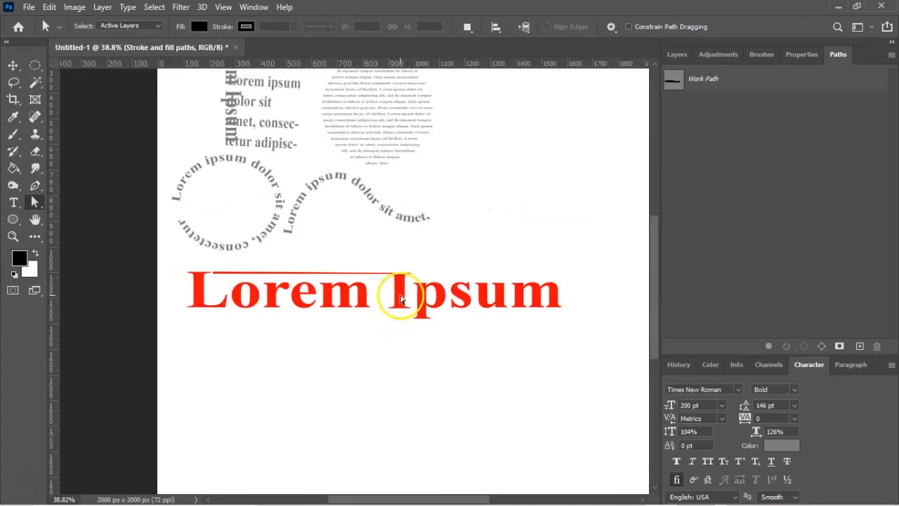
pyautogui.click(12, 205)
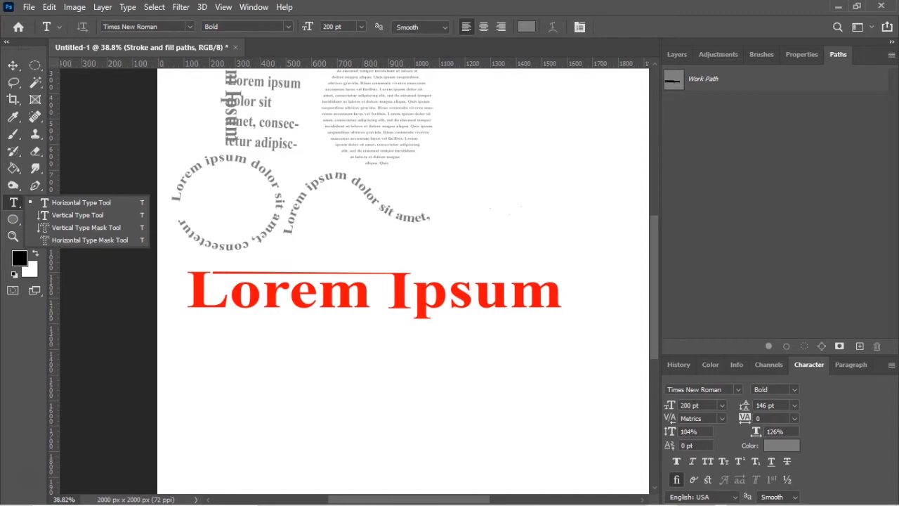
pyautogui.press('Escape')
# Switch to Chrome, search Google Images for "explosion" and copy the wide Gas Plant Explosion in Bellville picture
pyautogui.moveTo(0, 9); pyautogui.dragTo(718, 14)
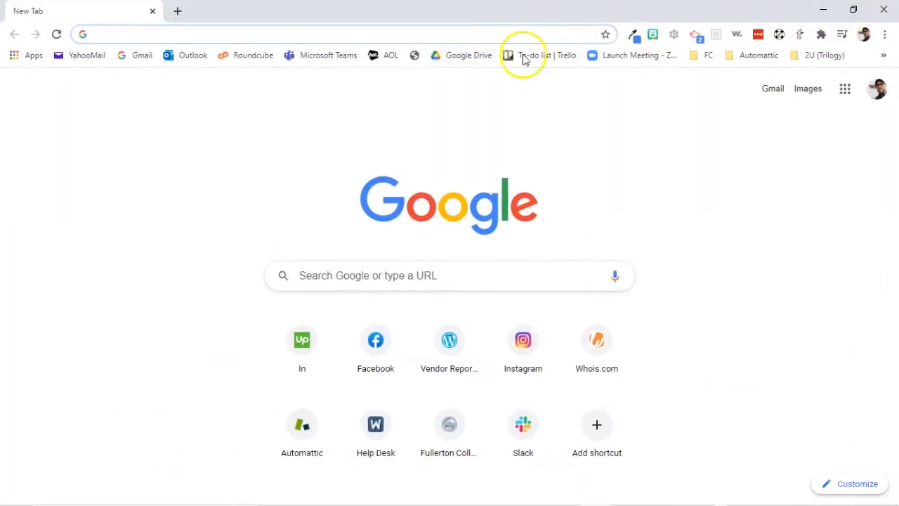
pyautogui.click(467, 34)
pyautogui.write('e')
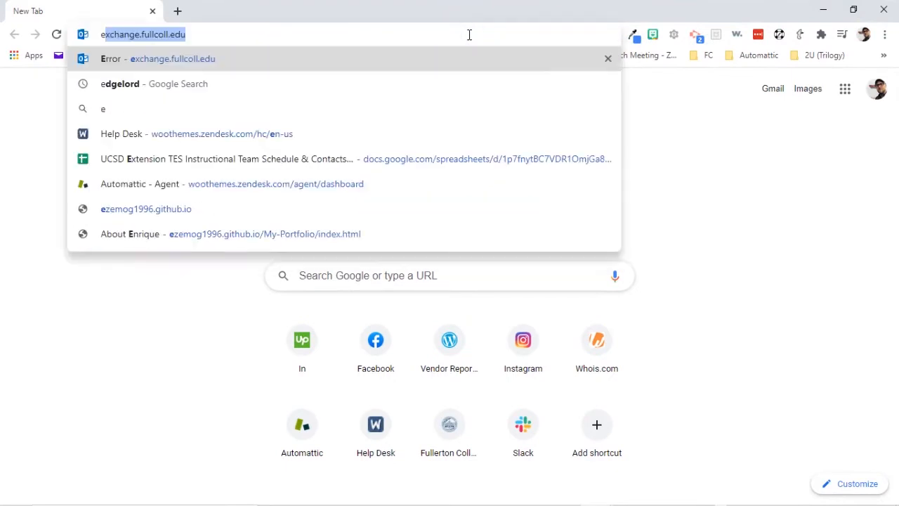
pyautogui.write('xplosion')
pyautogui.press('Return')
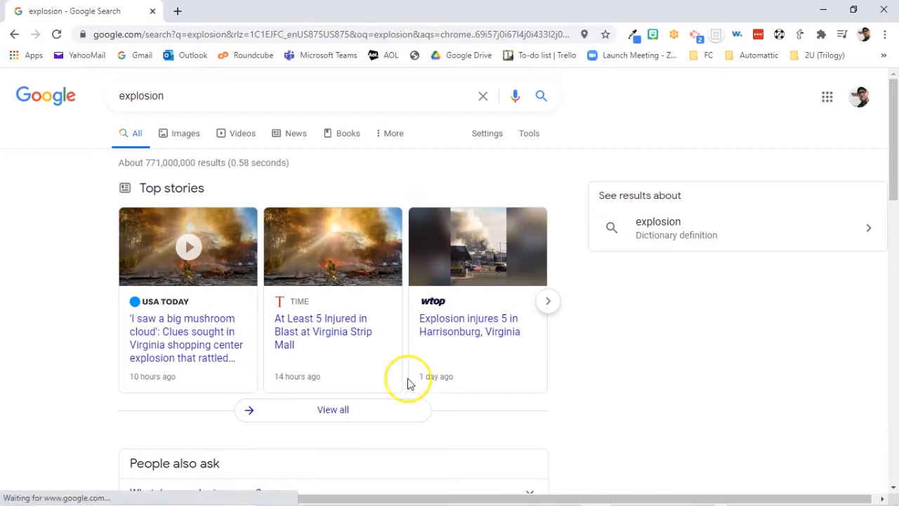
pyautogui.click(186, 133)
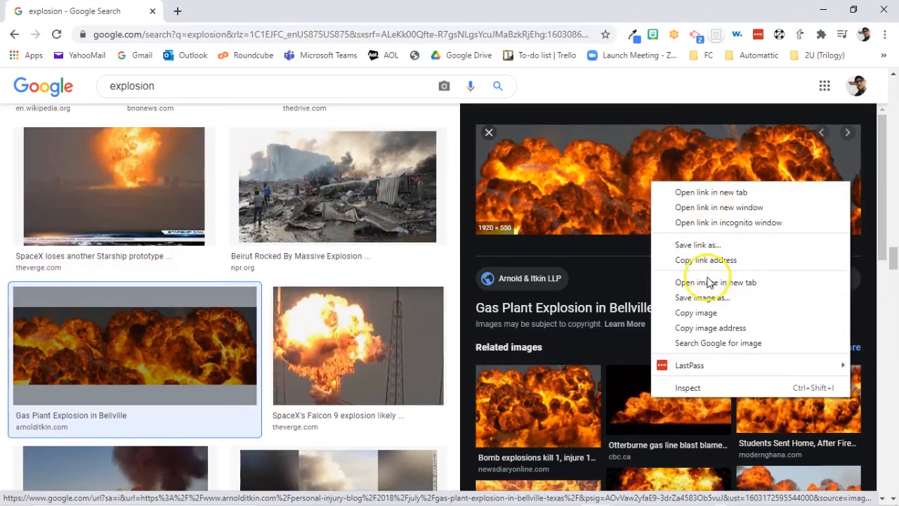
pyautogui.click(710, 313)
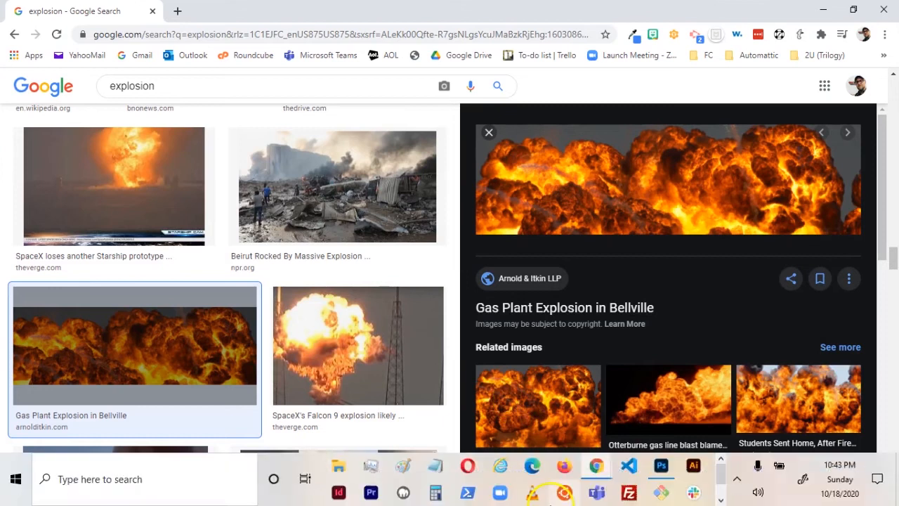
# Switch back to Photoshop, create a 1920 x 550 px document from the Clipboard preset and paste the explosion picture into it
pyautogui.click(662, 467)
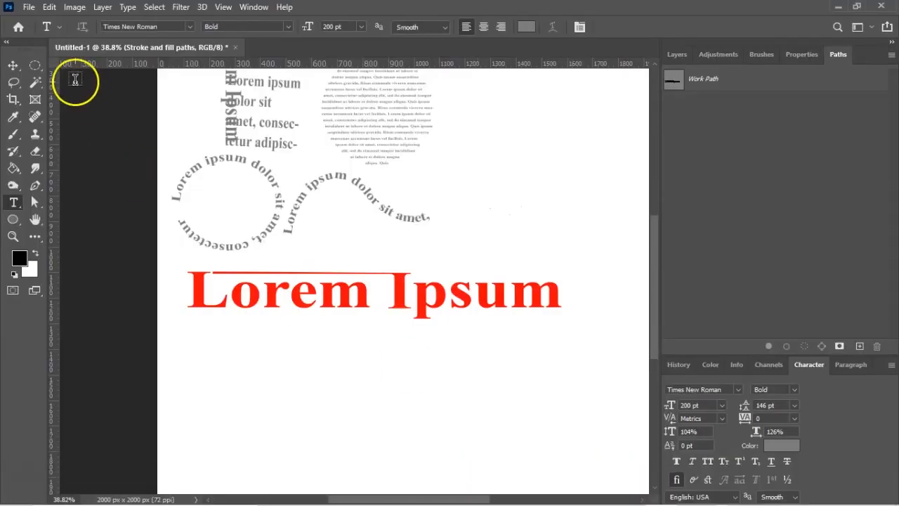
pyautogui.click(30, 7)
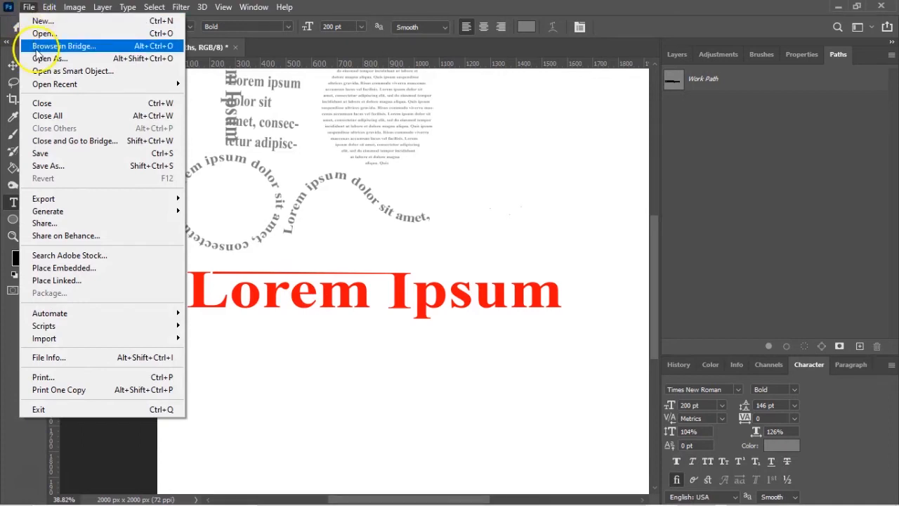
pyautogui.click(42, 22)
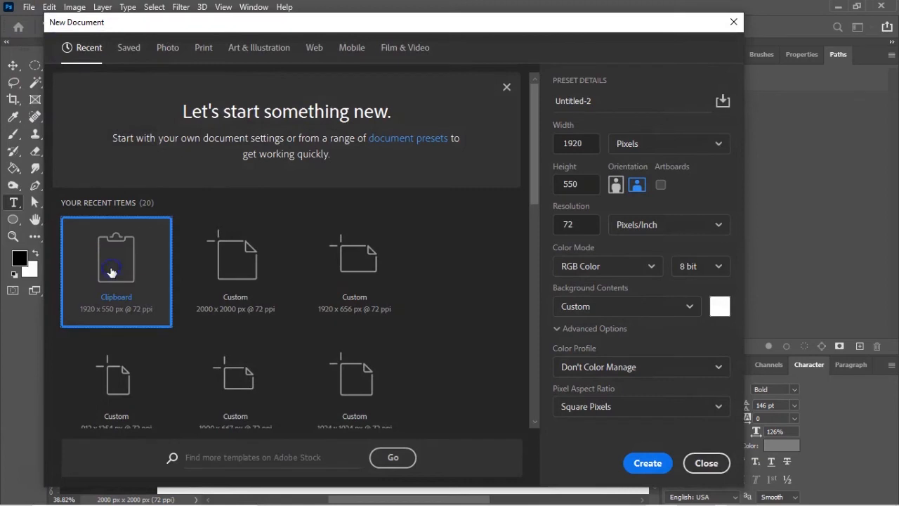
pyautogui.click(646, 466)
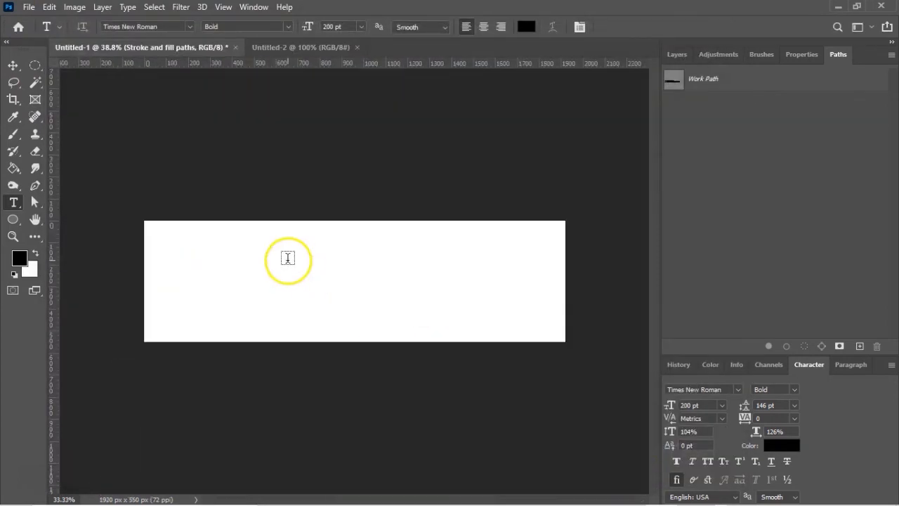
pyautogui.click(287, 262)
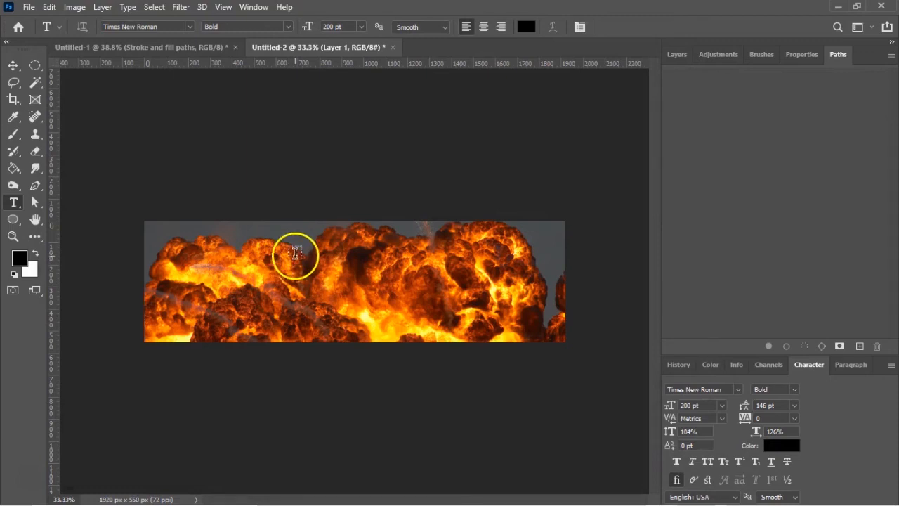
pyautogui.moveTo(178, 245); pyautogui.dragTo(556, 325)
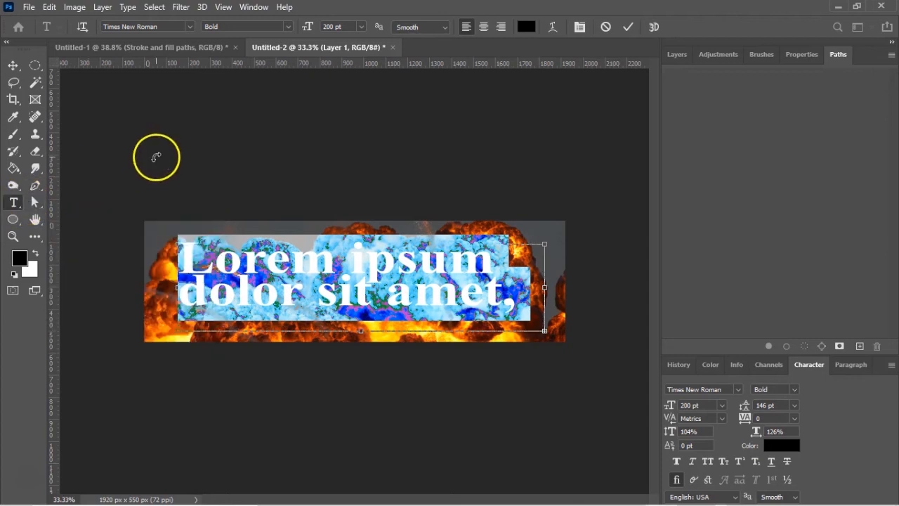
pyautogui.click(152, 224)
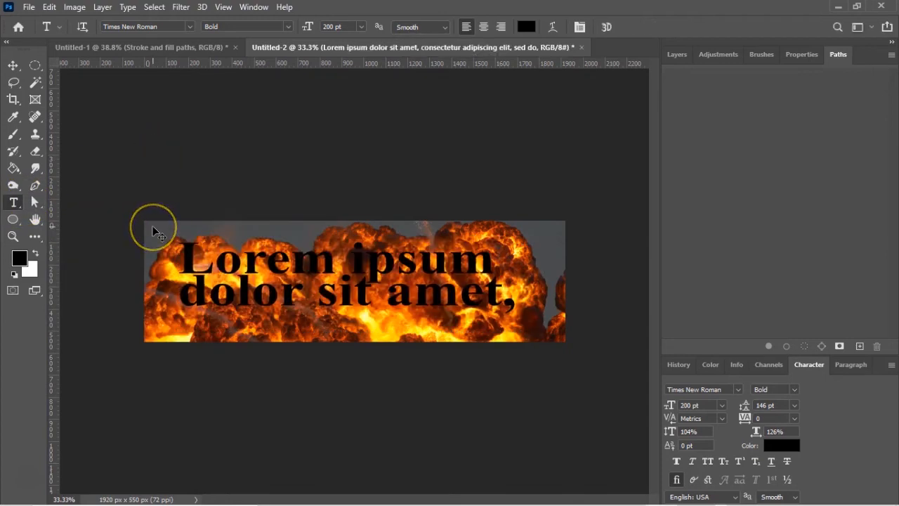
pyautogui.hotkey('ctrl', 'z')
# Create a two-line Lorem Ipsum text selection across the explosion picture with the Horizontal Type Mask tool
pyautogui.rightClick(16, 203)
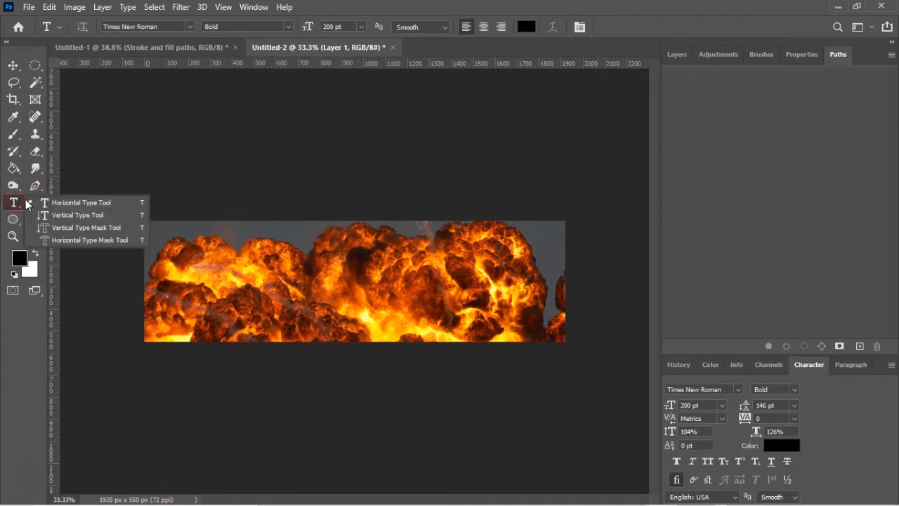
pyautogui.click(58, 240)
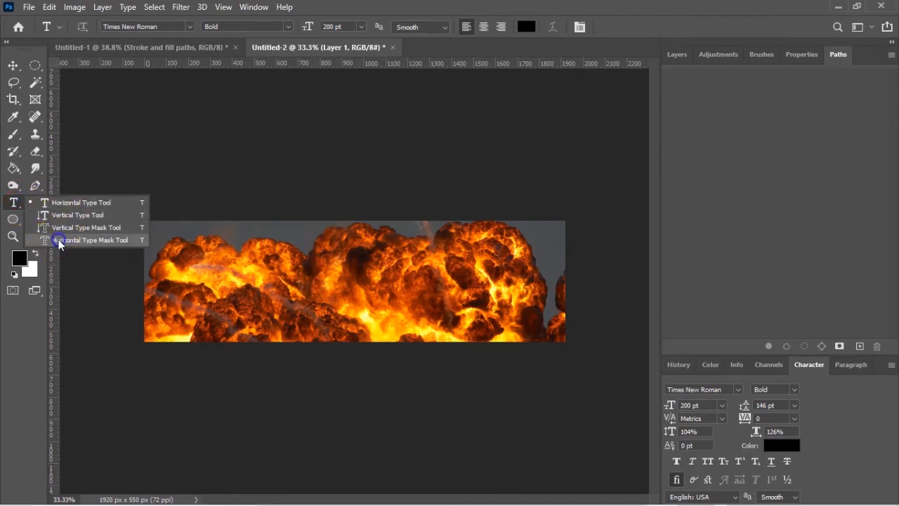
pyautogui.moveTo(172, 244); pyautogui.dragTo(538, 329)
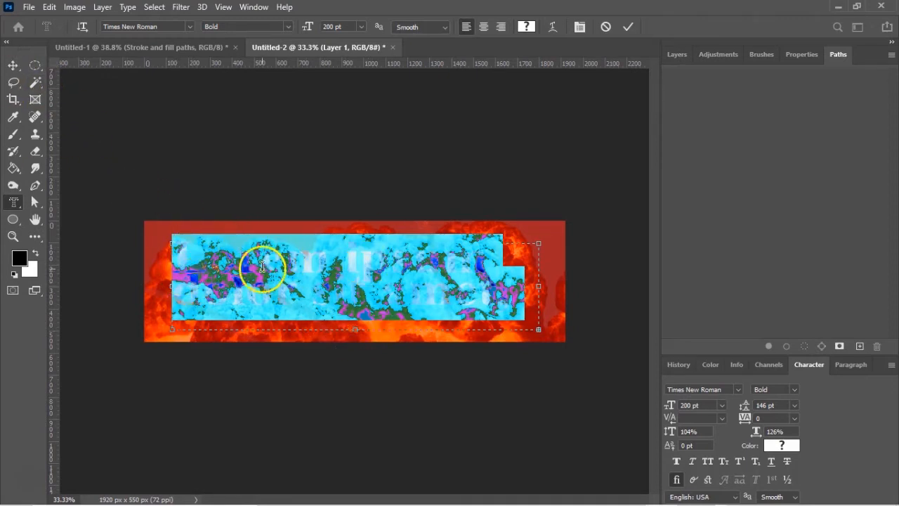
pyautogui.click(12, 69)
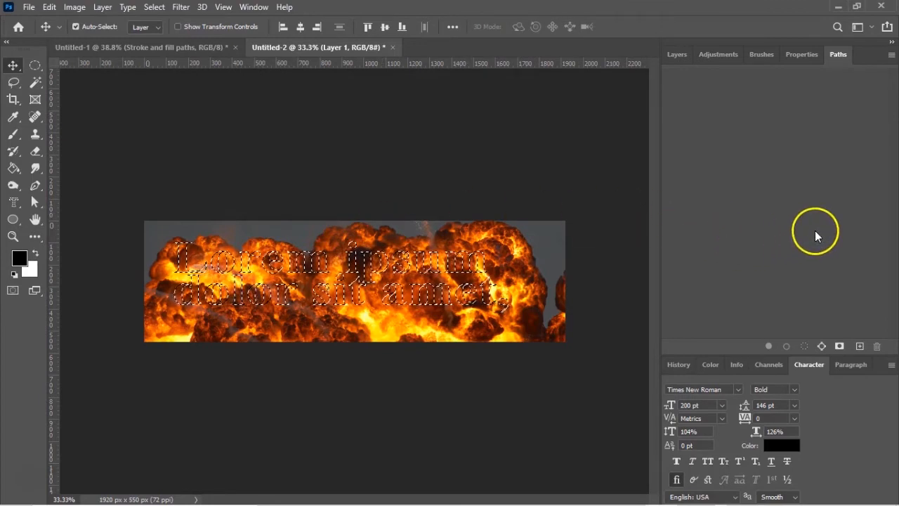
# Add a layer mask to Layer 1 from the text selection so the explosion fills only the letters
pyautogui.click(673, 65)
pyautogui.click(805, 138)
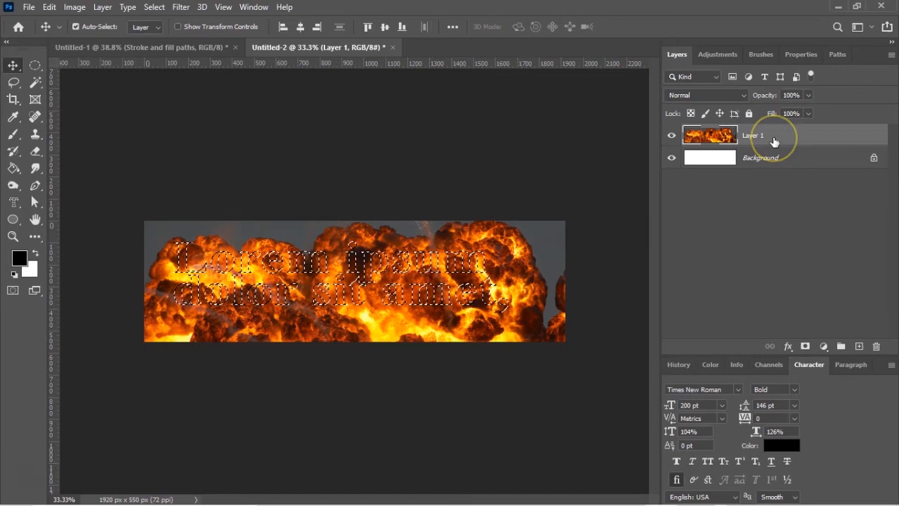
pyautogui.click(806, 347)
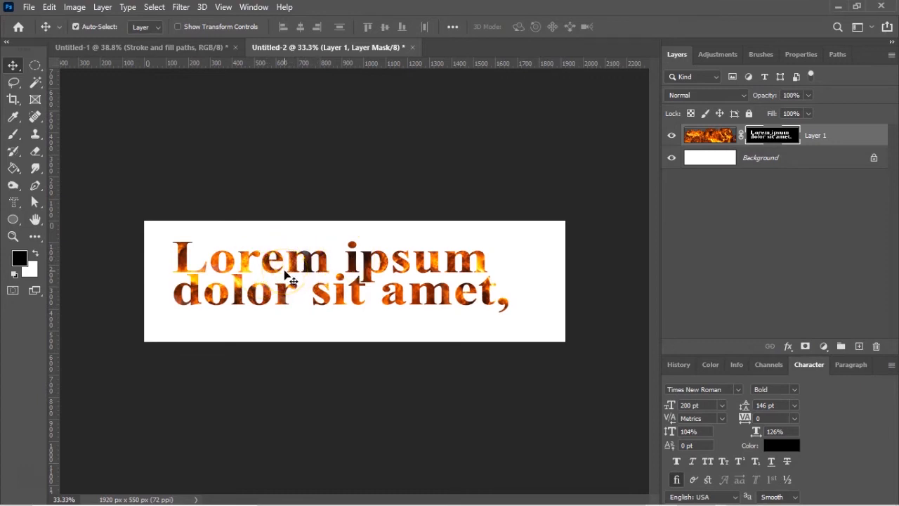
# Apply the Bevel & Emboss layer style to the masked explosion text on Layer 1
pyautogui.click(844, 138)
pyautogui.doubleClick(843, 138)
pyautogui.moveTo(789, 21); pyautogui.dragTo(696, 44)
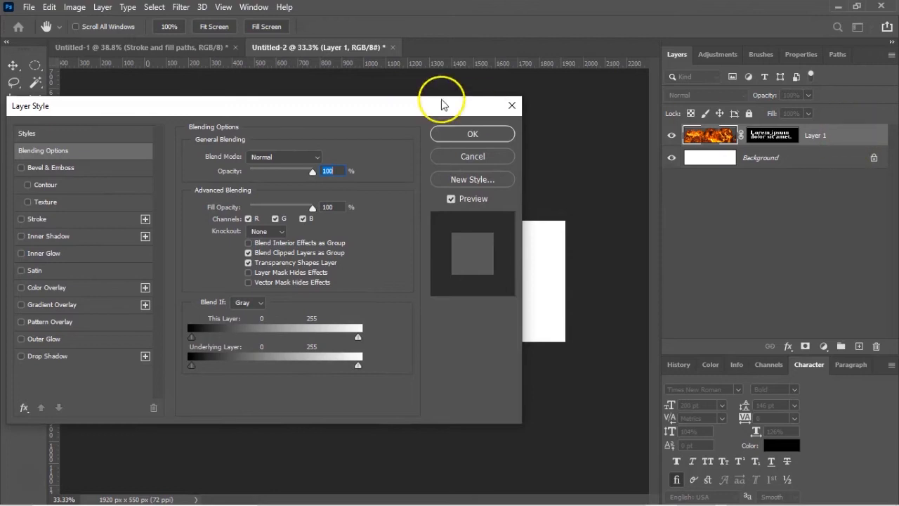
pyautogui.moveTo(345, 104); pyautogui.dragTo(508, 62)
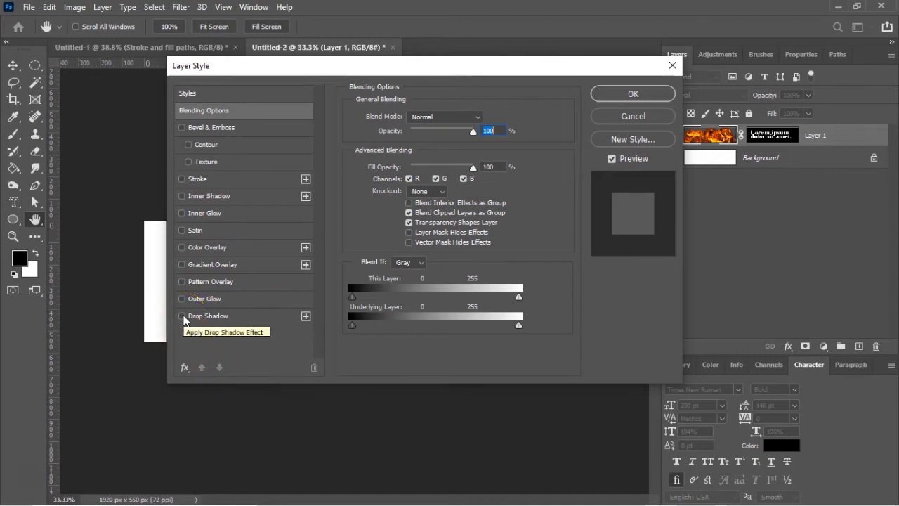
pyautogui.click(182, 128)
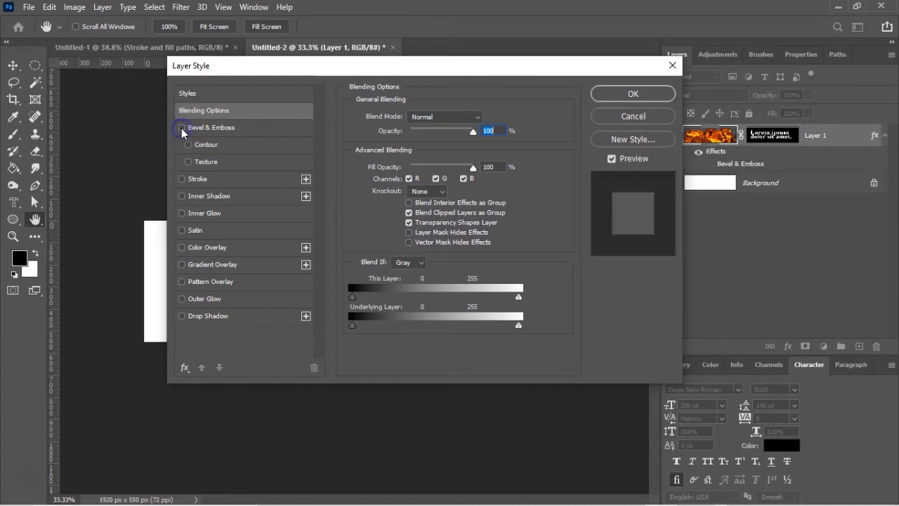
pyautogui.click(181, 128)
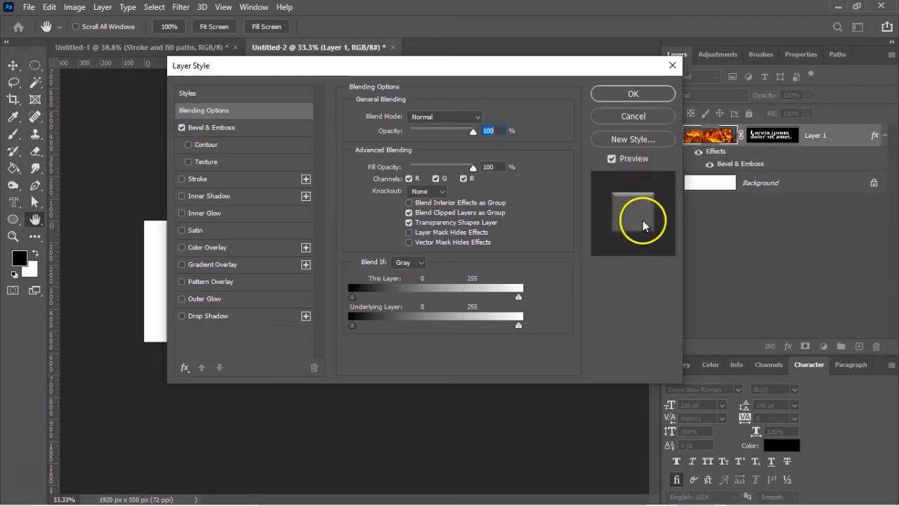
pyautogui.click(638, 94)
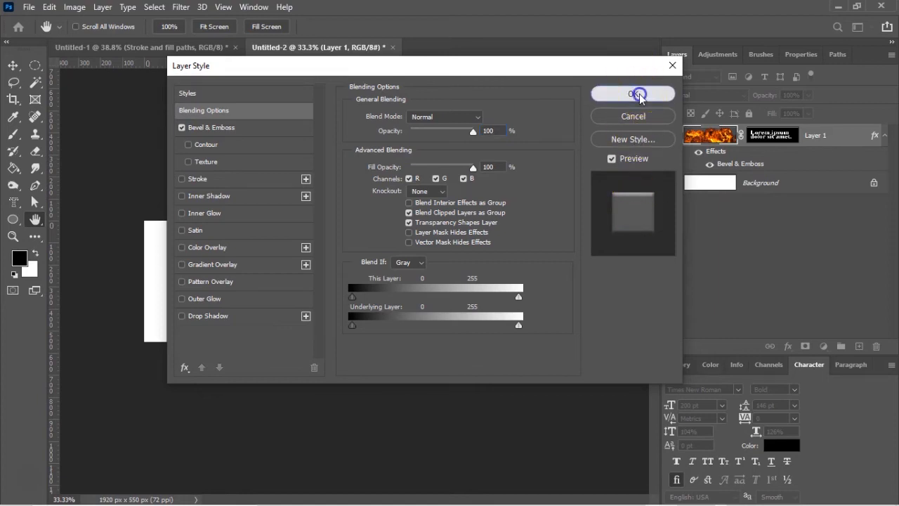
# Inspect the bevelled letters up close, add a Drop Shadow effect to Layer 1 and open its settings
pyautogui.scroll(5, 349, 294)
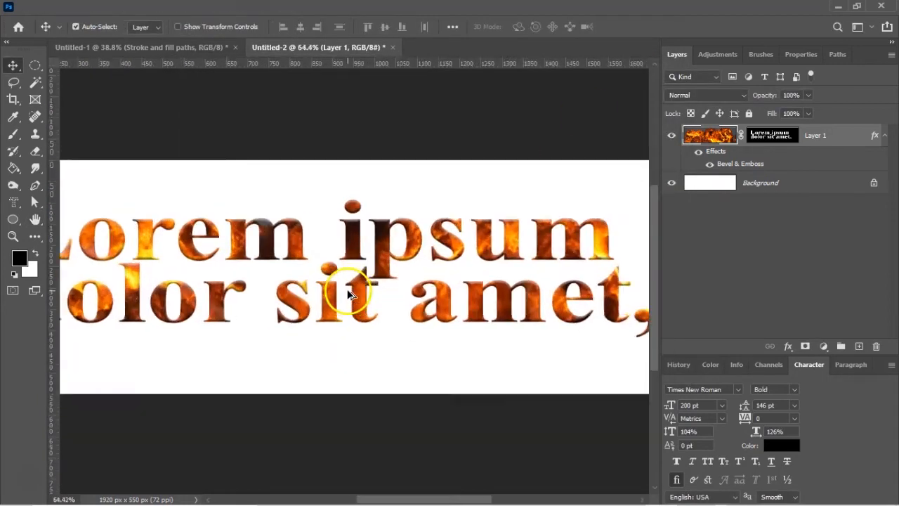
pyautogui.scroll(6, 348, 281)
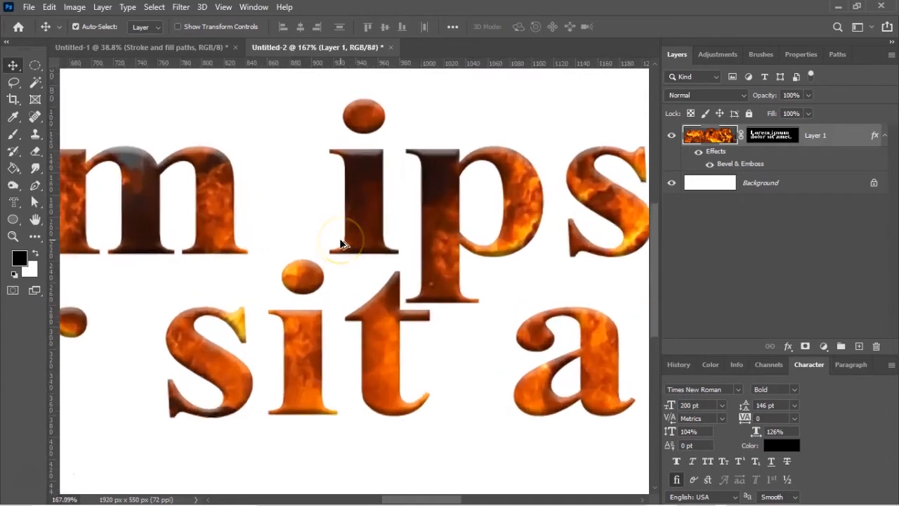
pyautogui.scroll(3, 340, 243)
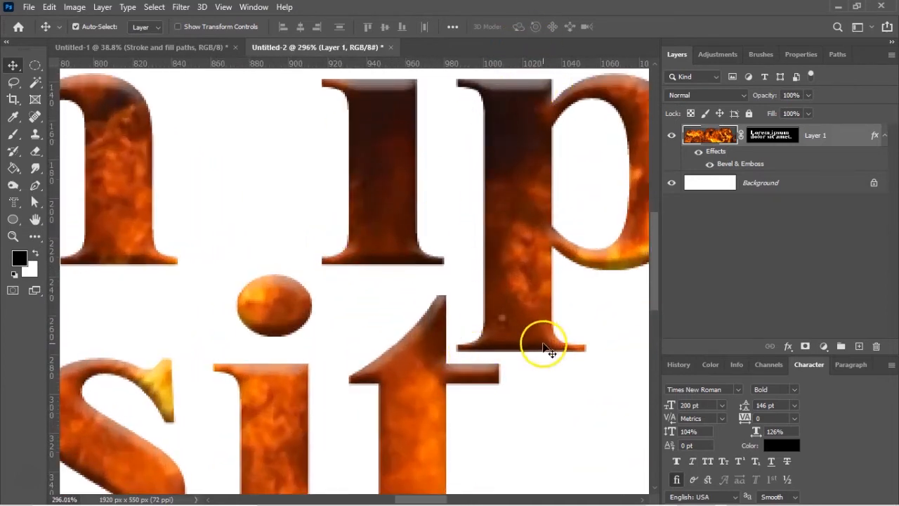
pyautogui.scroll(-5, 474, 321)
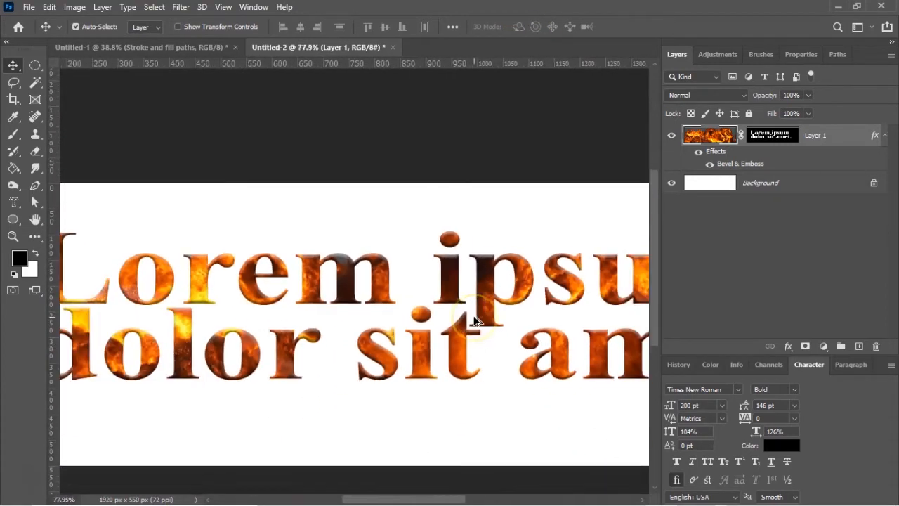
pyautogui.scroll(-1, 473, 321)
pyautogui.click(849, 137)
pyautogui.doubleClick(851, 139)
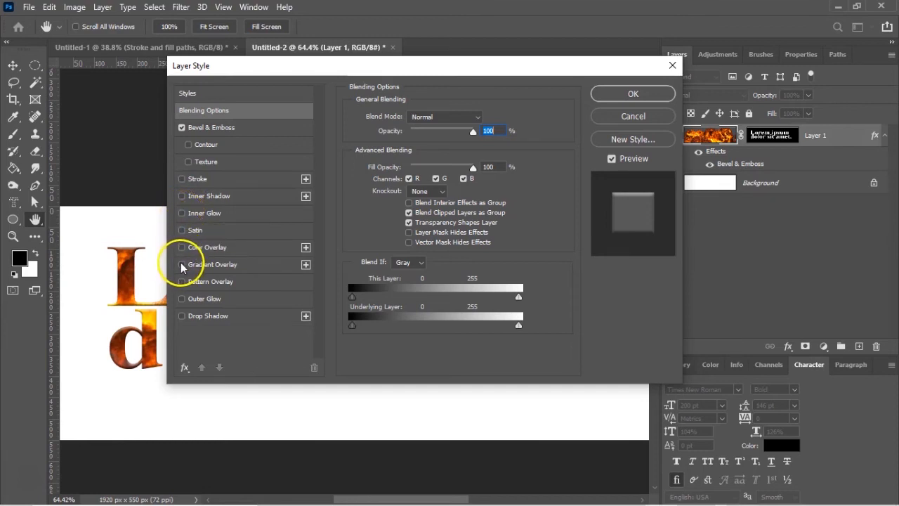
pyautogui.click(182, 316)
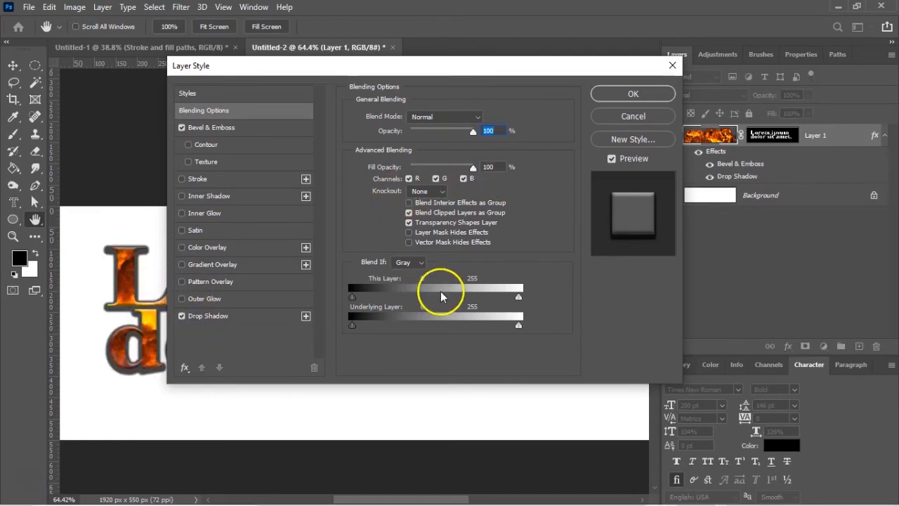
pyautogui.click(211, 316)
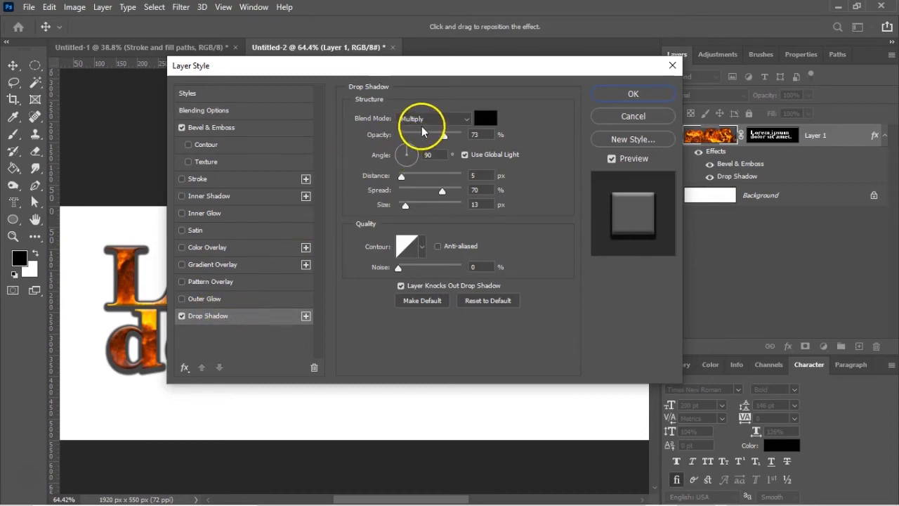
# Set the drop shadow to 80% opacity, 52° angle, 19 px distance, 13% spread and 16 px size, and apply the layer style
pyautogui.moveTo(442, 137)
pyautogui.mouseDown()
pyautogui.moveTo(466, 140)
pyautogui.moveTo(440, 153)
pyautogui.moveTo(408, 144)
pyautogui.moveTo(460, 141)
pyautogui.moveTo(427, 139)
pyautogui.moveTo(450, 139)
pyautogui.mouseUp()
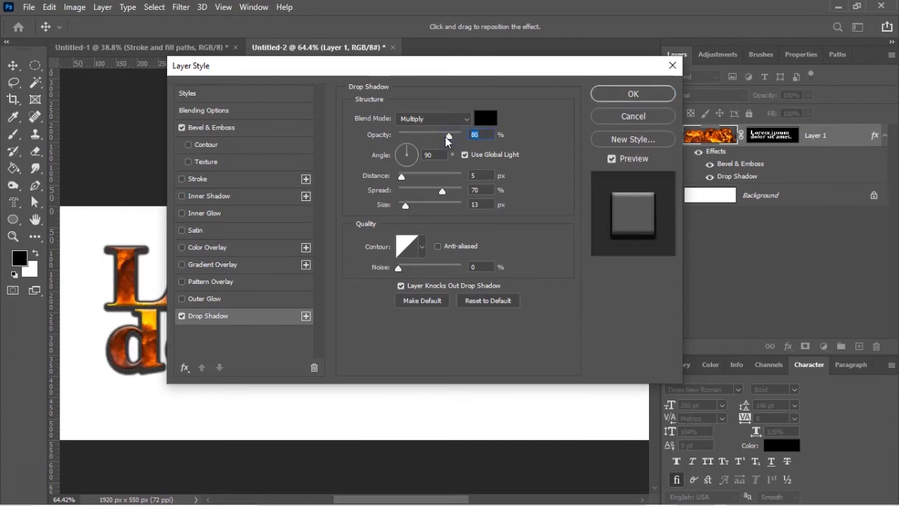
pyautogui.moveTo(398, 154); pyautogui.dragTo(408, 208)
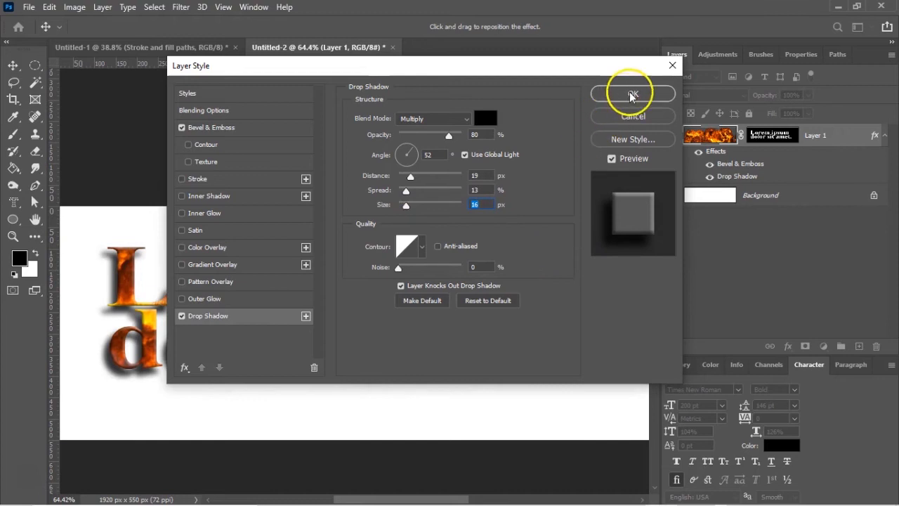
pyautogui.moveTo(398, 271); pyautogui.dragTo(399, 274)
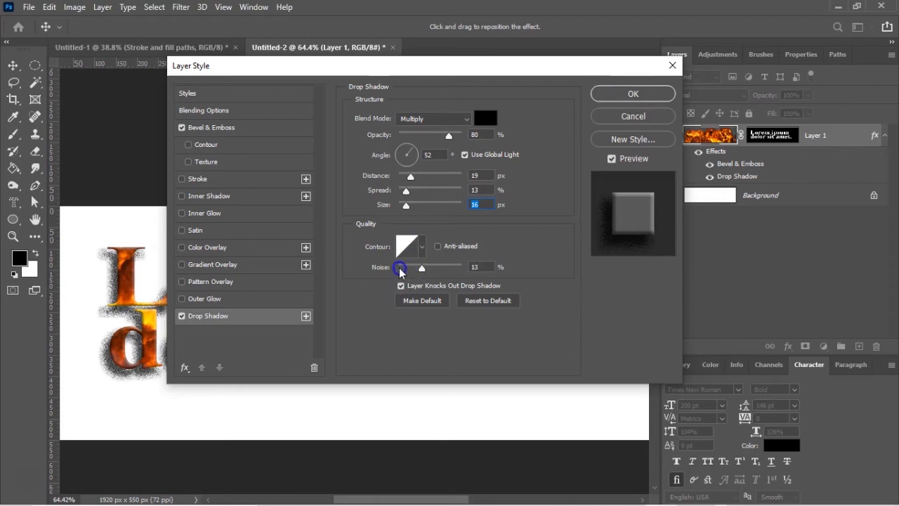
pyautogui.click(602, 94)
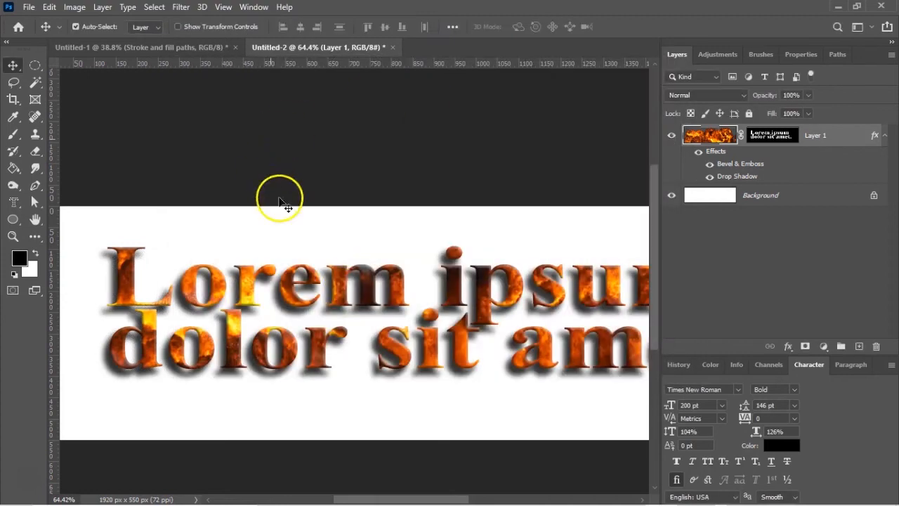
pyautogui.scroll(-4, 356, 331)
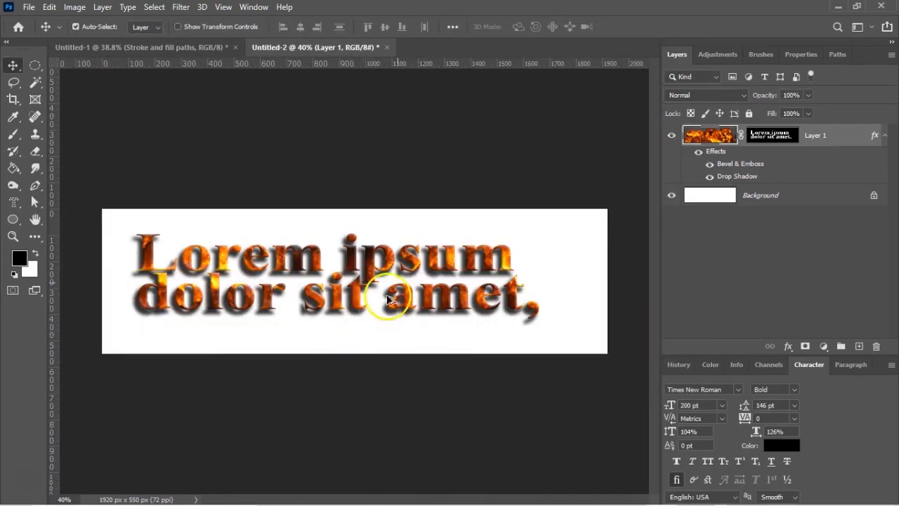
pyautogui.scroll(1, 398, 325)
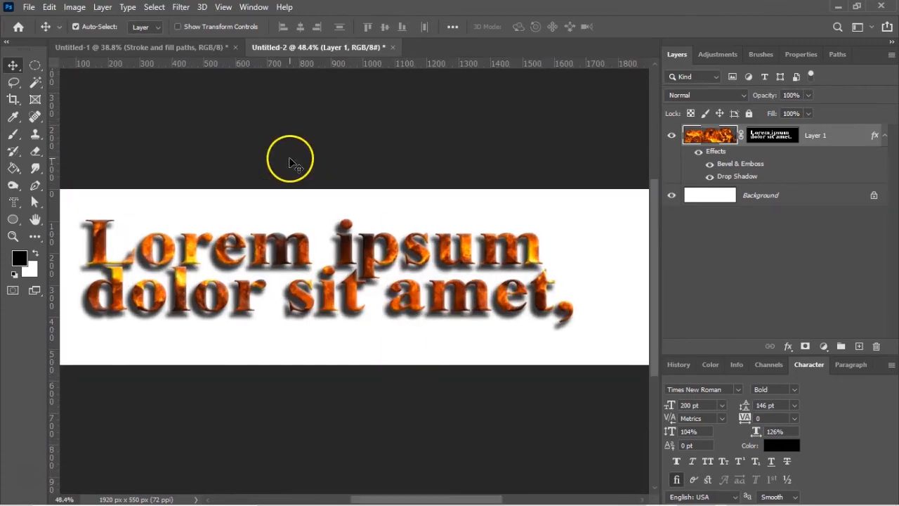
# Start a new document and set its width to 1000 pixels
pyautogui.click(29, 9)
pyautogui.click(42, 22)
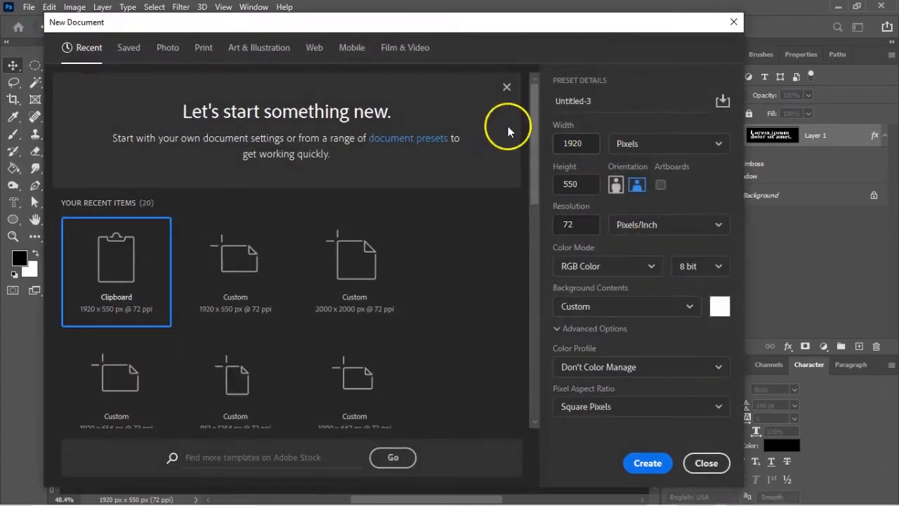
pyautogui.moveTo(582, 144); pyautogui.dragTo(519, 141)
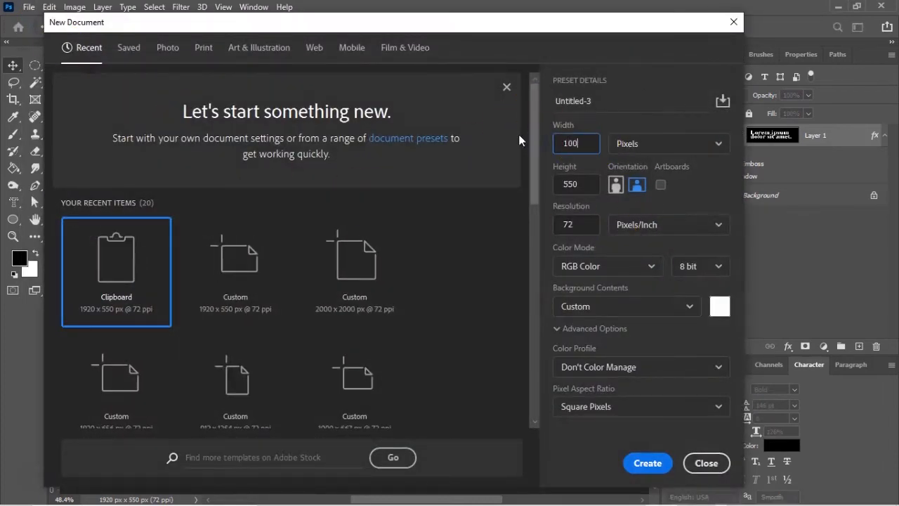
pyautogui.click(579, 184)
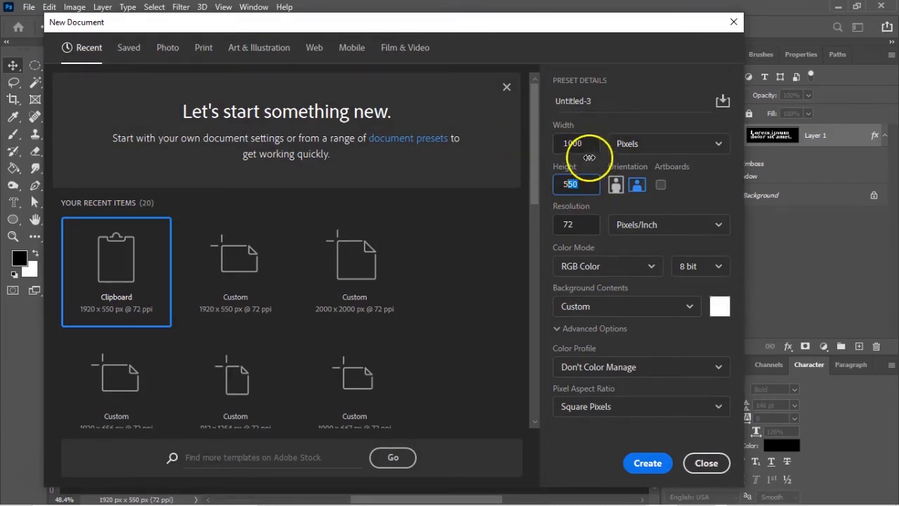
# Create the new document in inches, 11 wide by 17 high, keeping RGB Color, and close it again
pyautogui.click(718, 145)
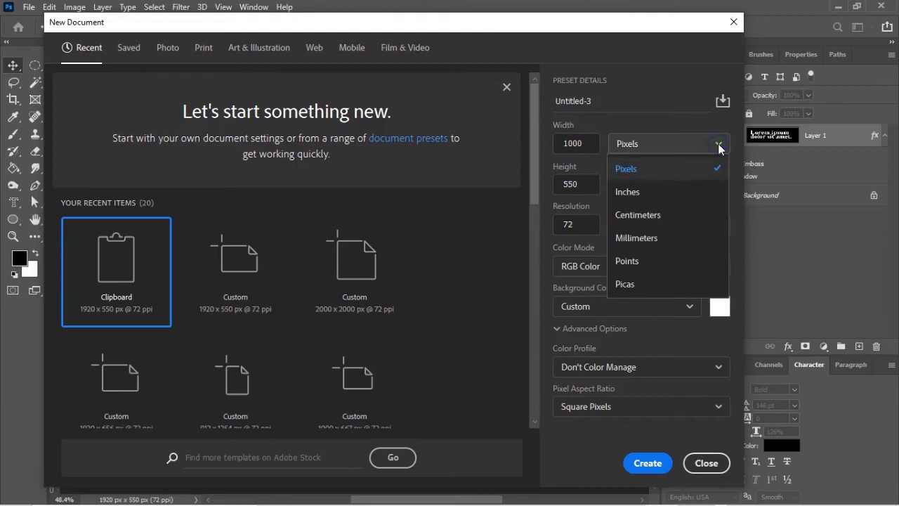
pyautogui.click(657, 189)
pyautogui.moveTo(590, 144); pyautogui.dragTo(499, 135)
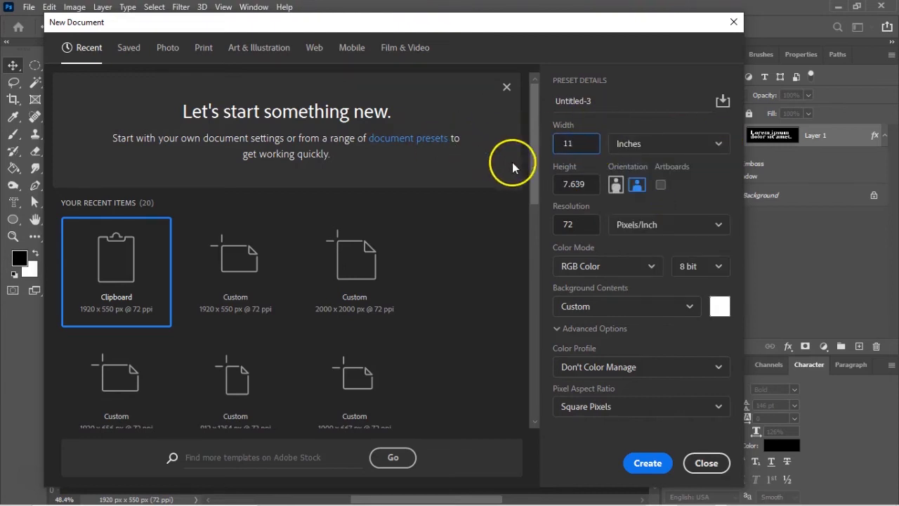
pyautogui.click(590, 184)
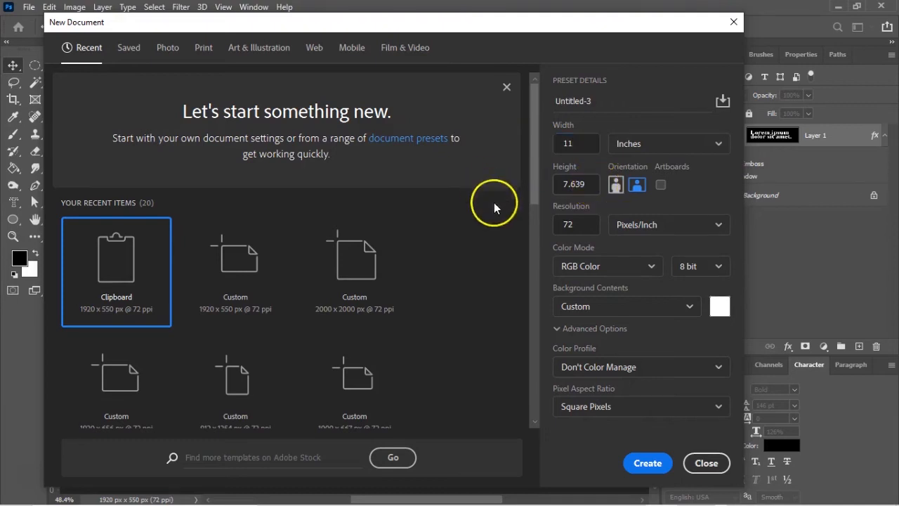
pyautogui.moveTo(582, 187); pyautogui.dragTo(517, 188)
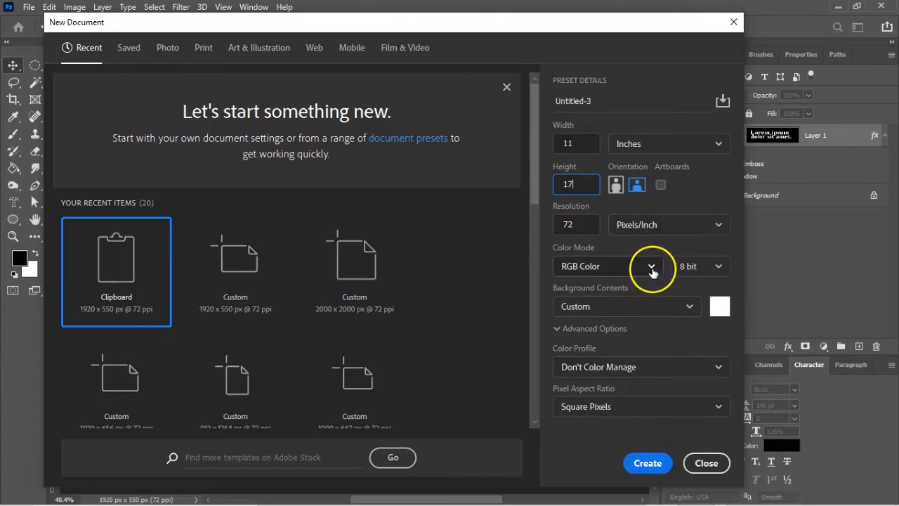
pyautogui.click(652, 267)
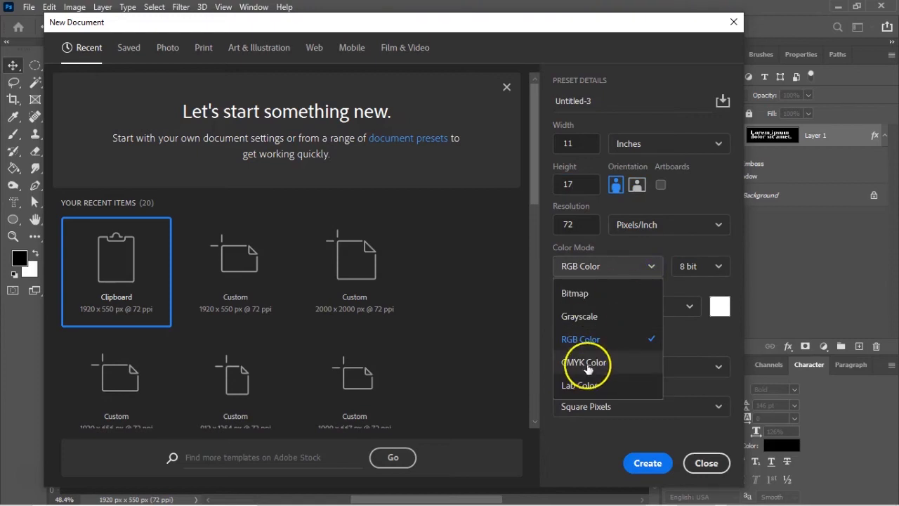
pyautogui.click(650, 267)
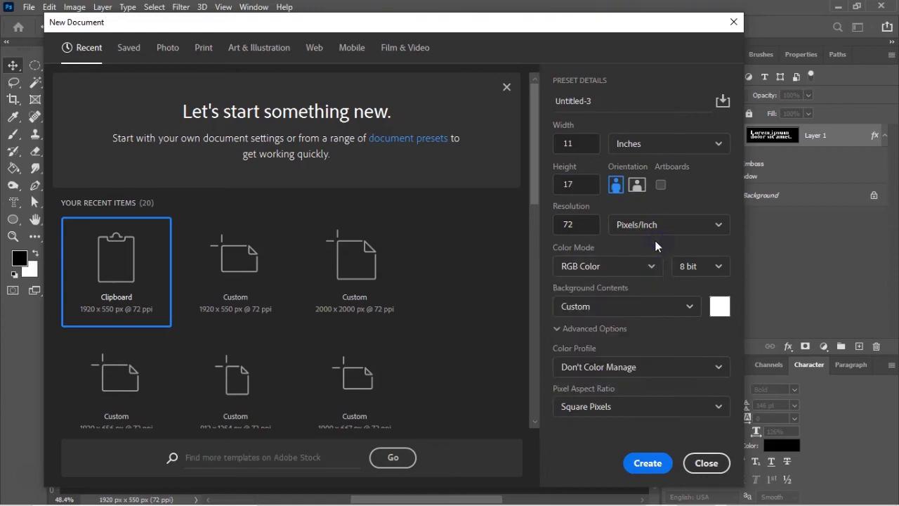
pyautogui.click(654, 466)
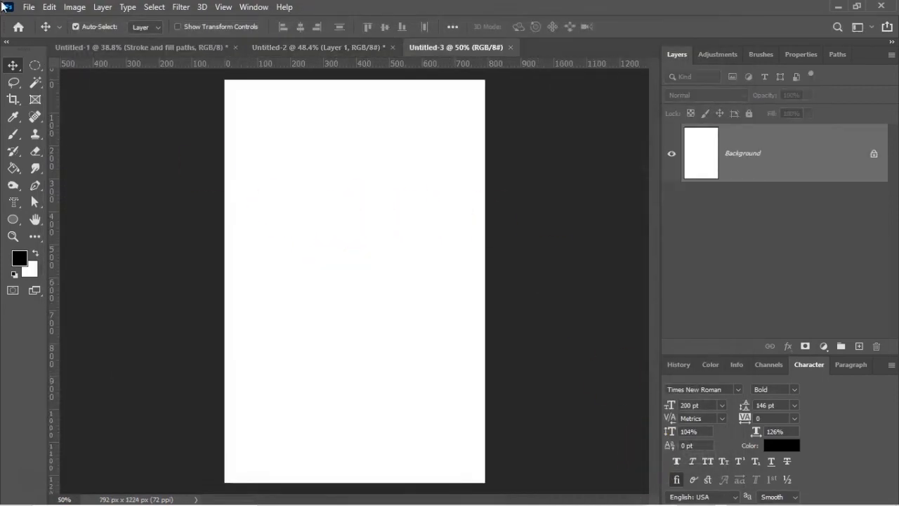
pyautogui.click(511, 47)
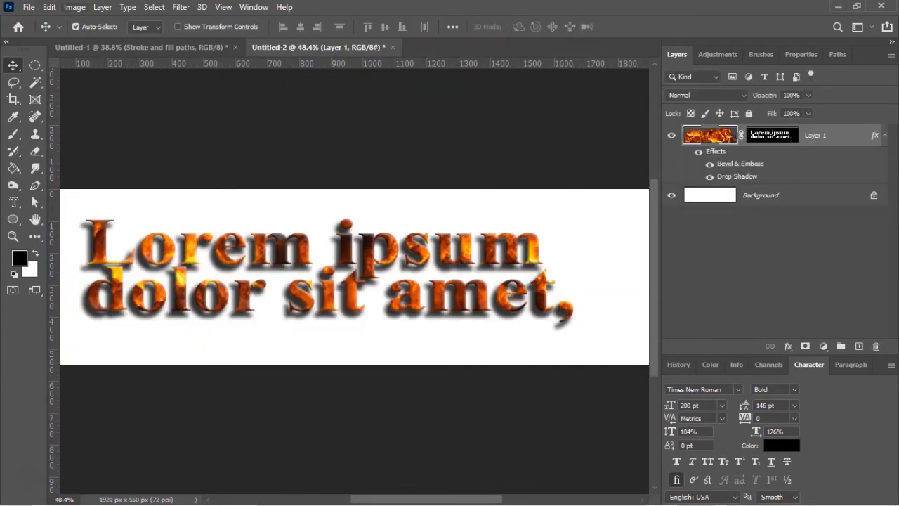
# Create a new landscape document 17 inches wide by 11 inches high at 72 pixels per inch
pyautogui.click(27, 7)
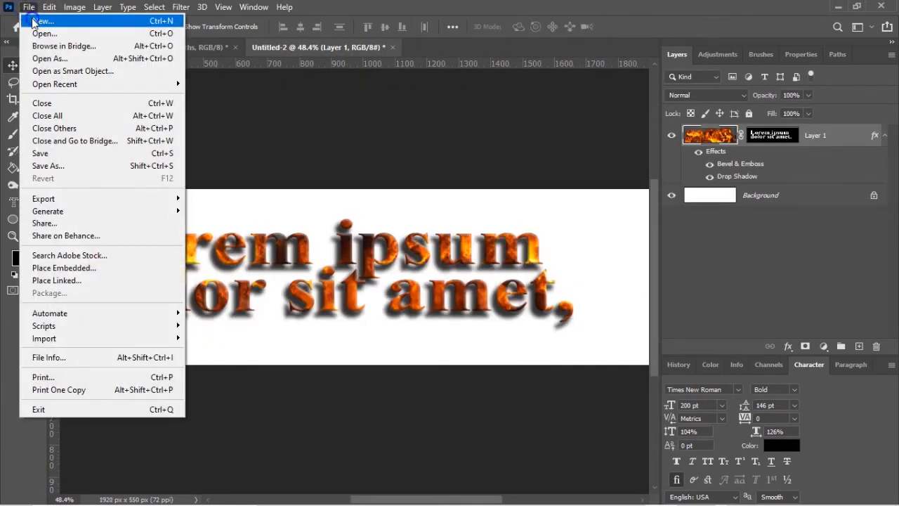
pyautogui.click(36, 18)
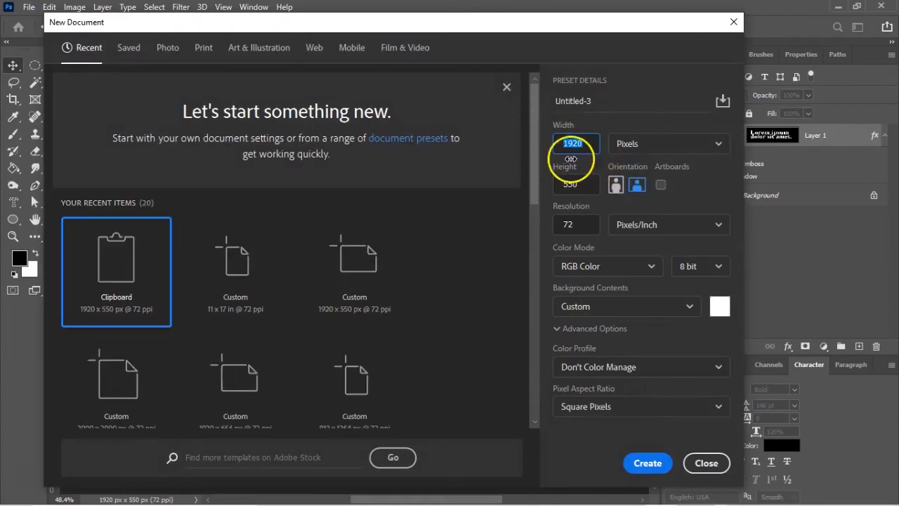
pyautogui.click(693, 145)
pyautogui.click(658, 188)
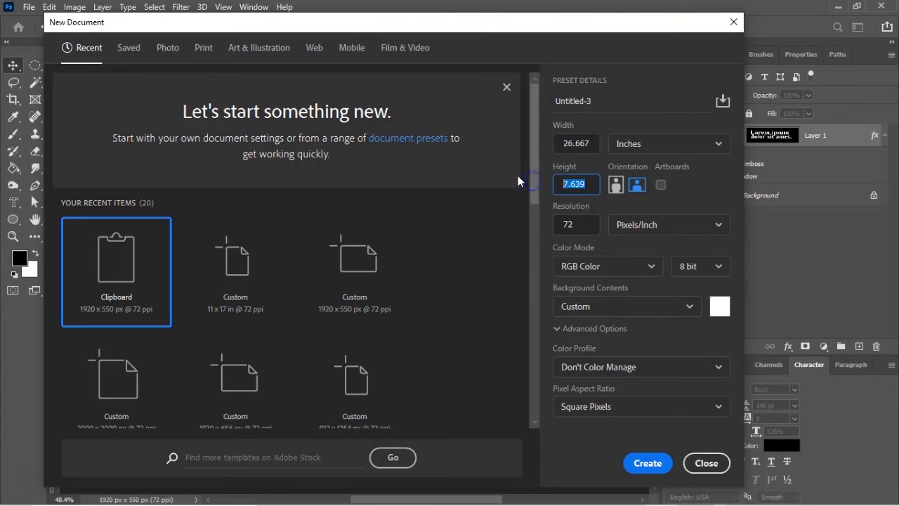
pyautogui.write('8.5')
pyautogui.click(587, 143)
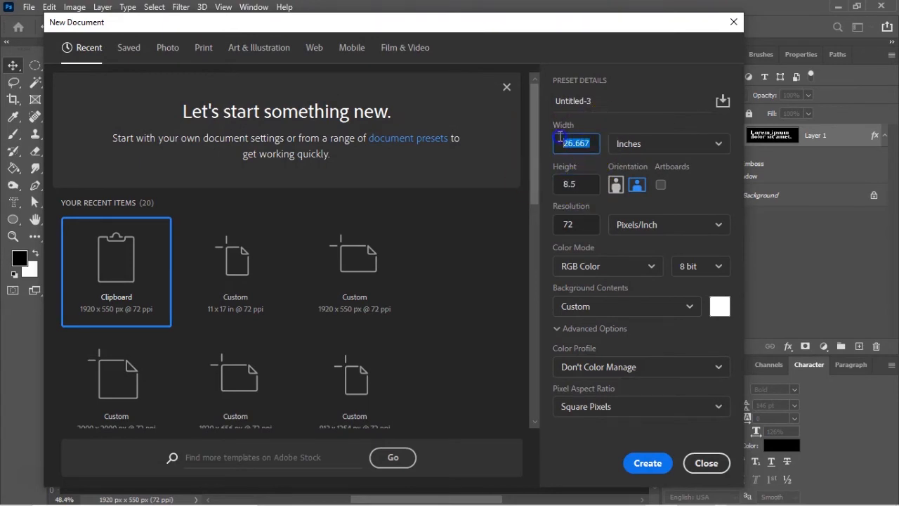
pyautogui.moveTo(586, 185); pyautogui.dragTo(544, 185)
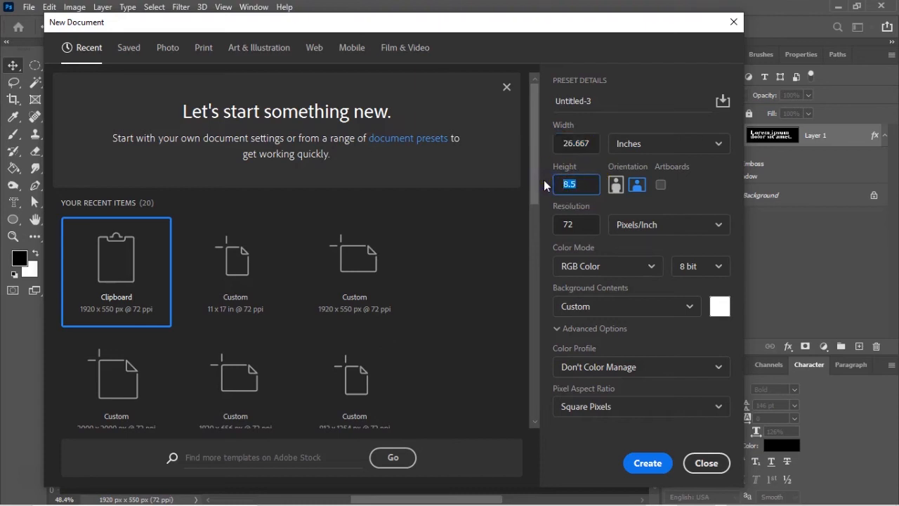
pyautogui.write('11')
pyautogui.click(591, 141)
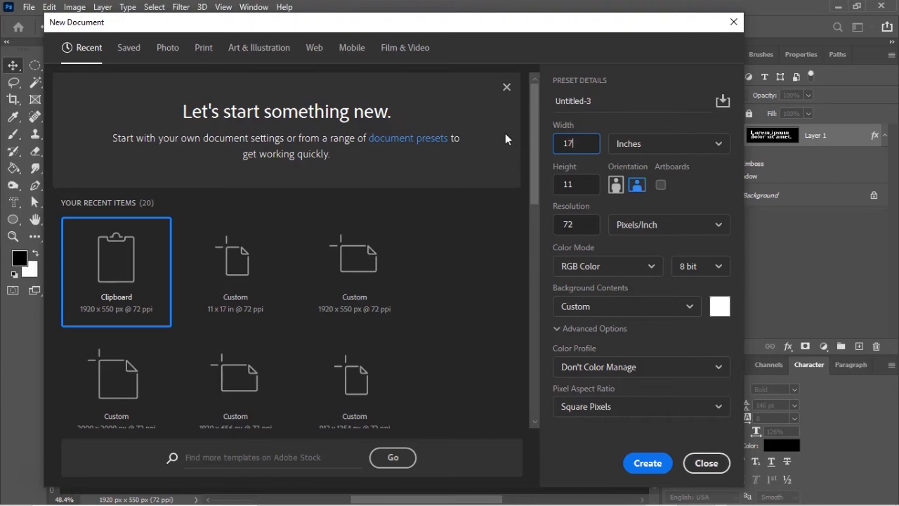
pyautogui.click(640, 461)
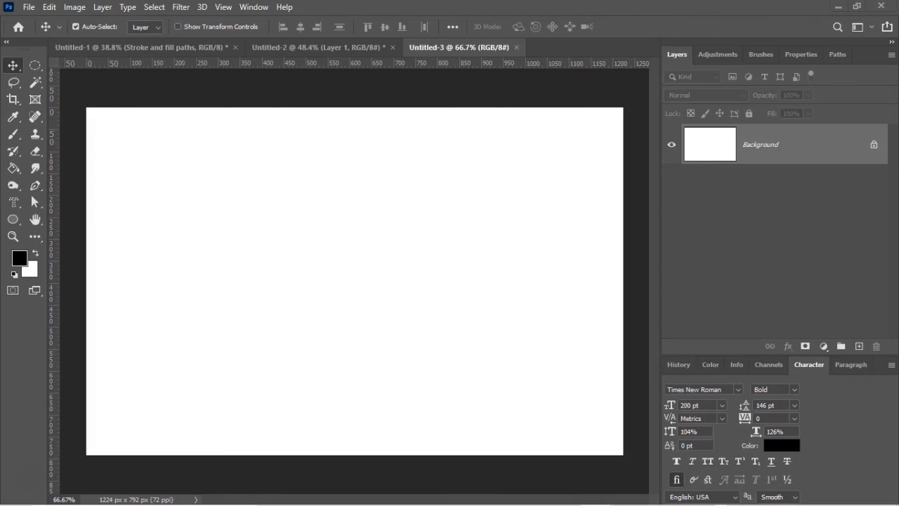
# Switch to the Chrome browser and search Google for "man shouting"
pyautogui.moveTo(0, 14); pyautogui.dragTo(622, 61)
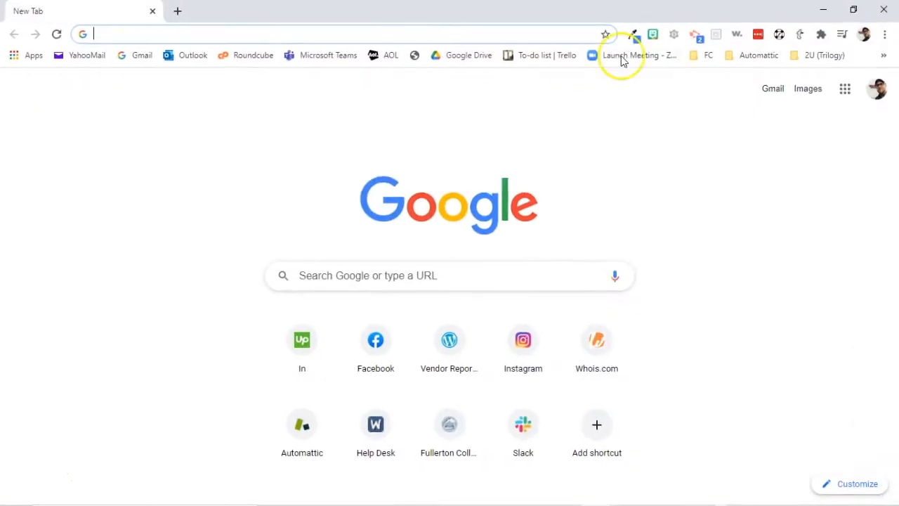
pyautogui.click(403, 35)
pyautogui.write('man shouting')
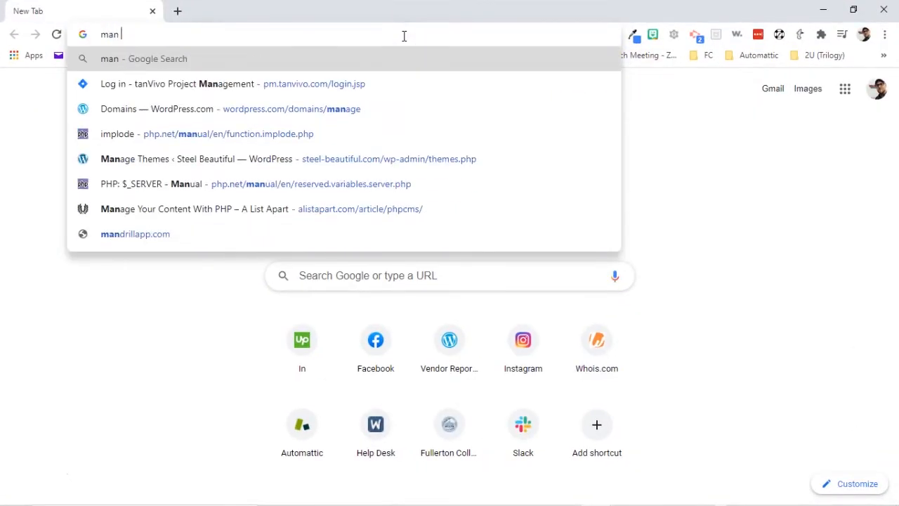
pyautogui.press('Return')
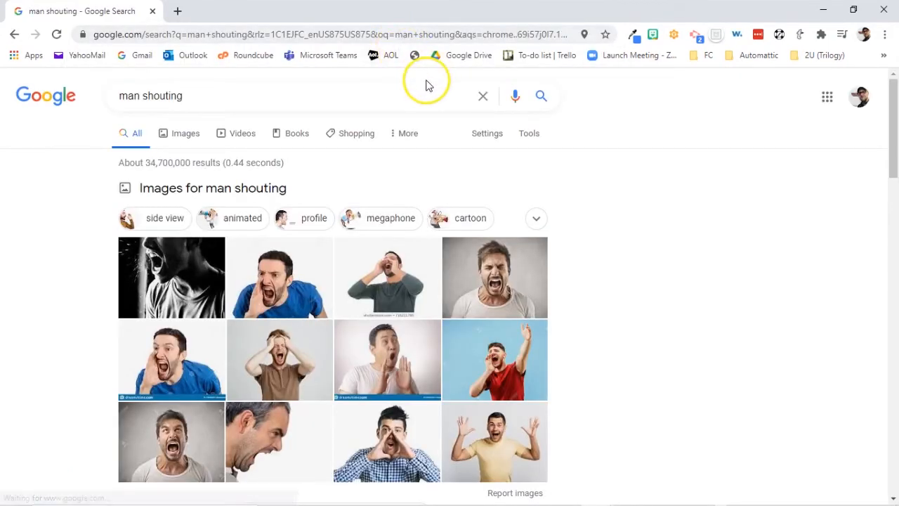
# Pick the 123RF picture of the screaming man in a white T-shirt and open the image in its own tab
pyautogui.scroll(-5, 620, 316)
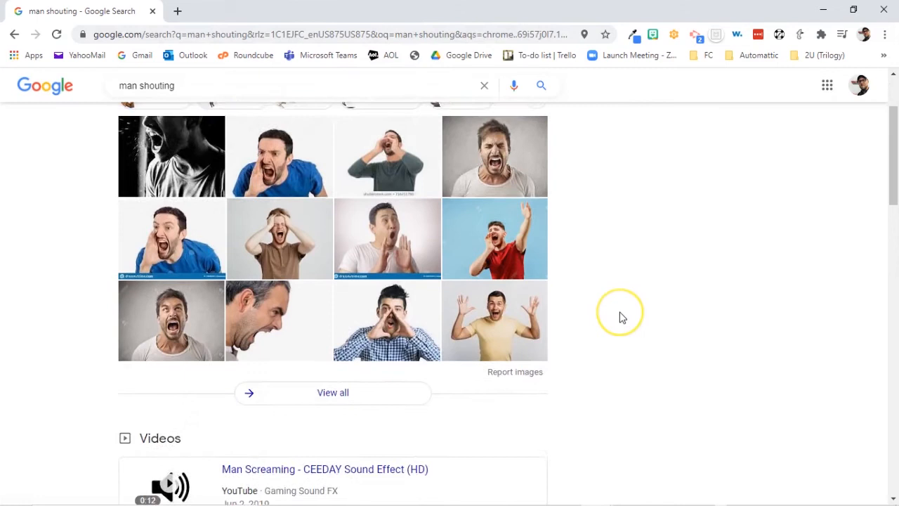
pyautogui.scroll(3, 620, 315)
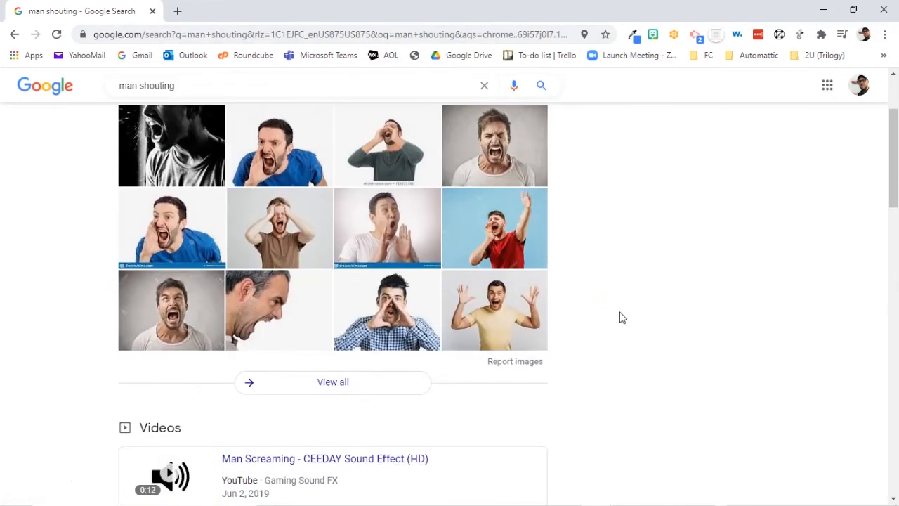
pyautogui.click(174, 313)
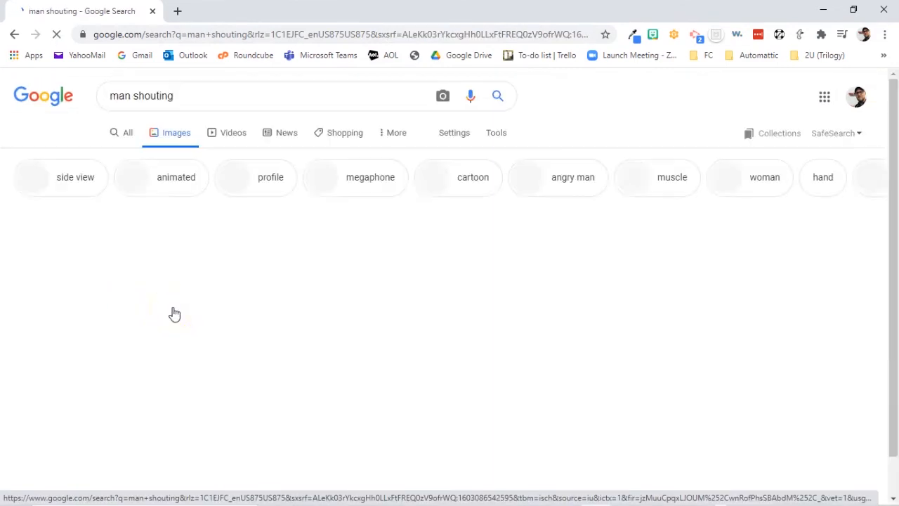
pyautogui.click(89, 262)
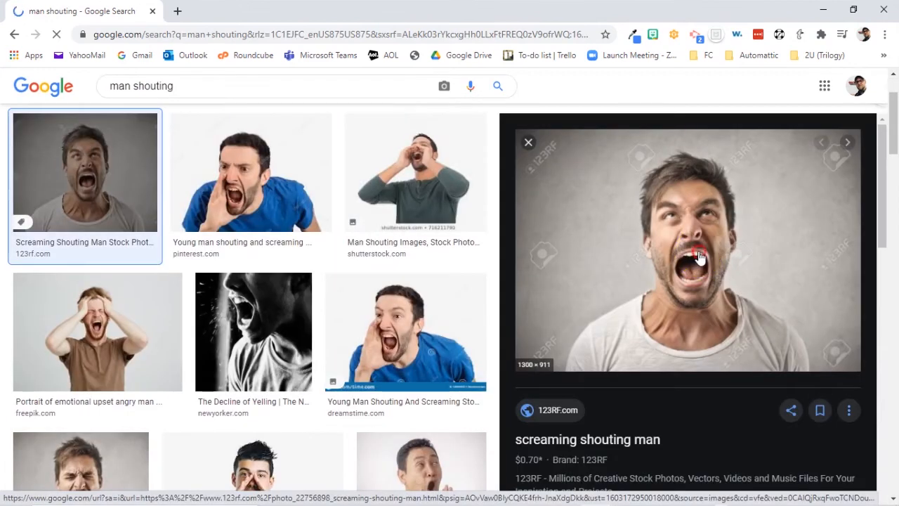
pyautogui.rightClick(701, 253)
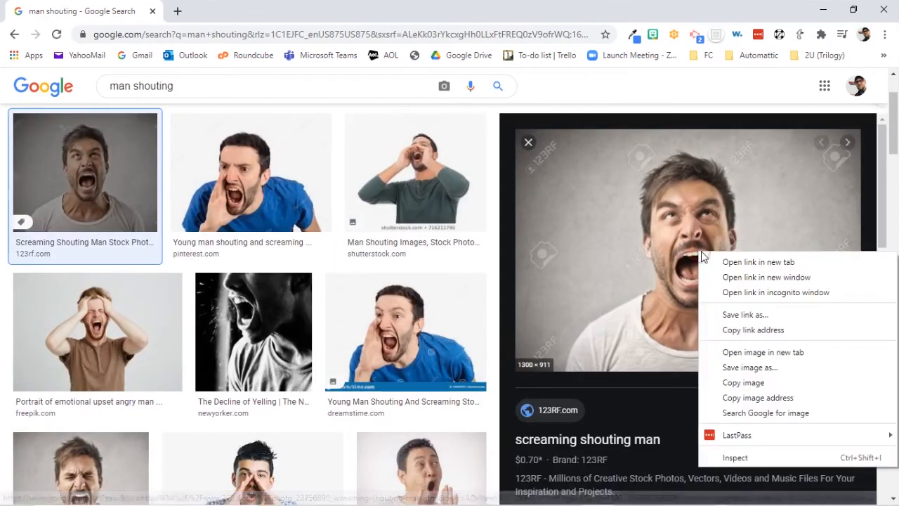
pyautogui.click(756, 353)
pyautogui.click(239, 11)
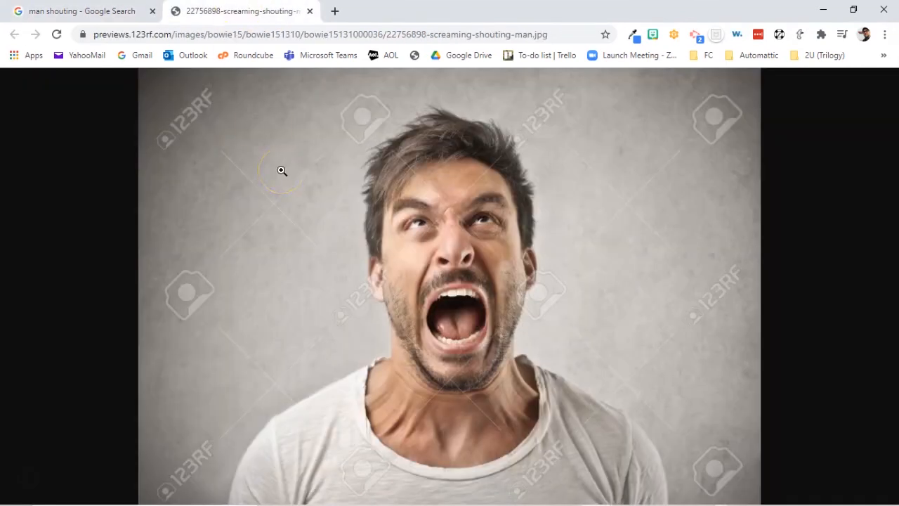
pyautogui.click(294, 220)
# From the image results, open the Pinterest page of the shouting man in a blue shirt in a new tab
pyautogui.click(77, 11)
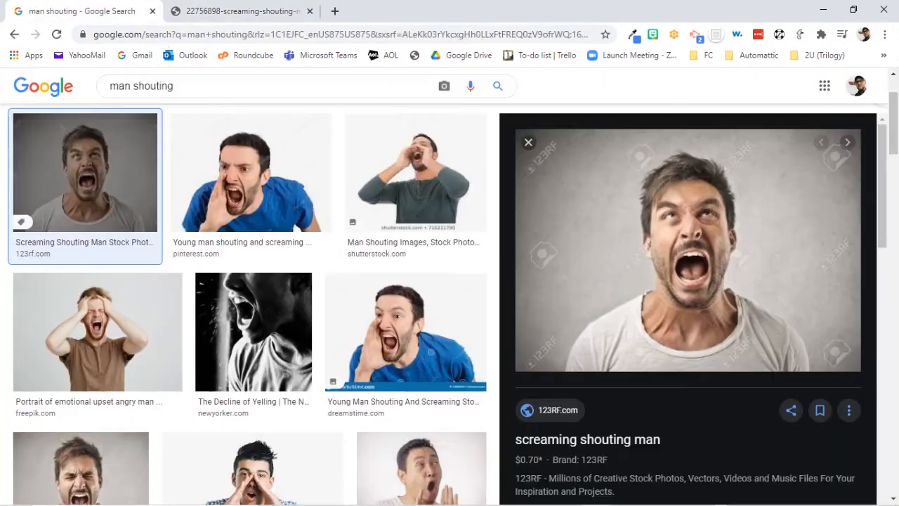
pyautogui.click(251, 188)
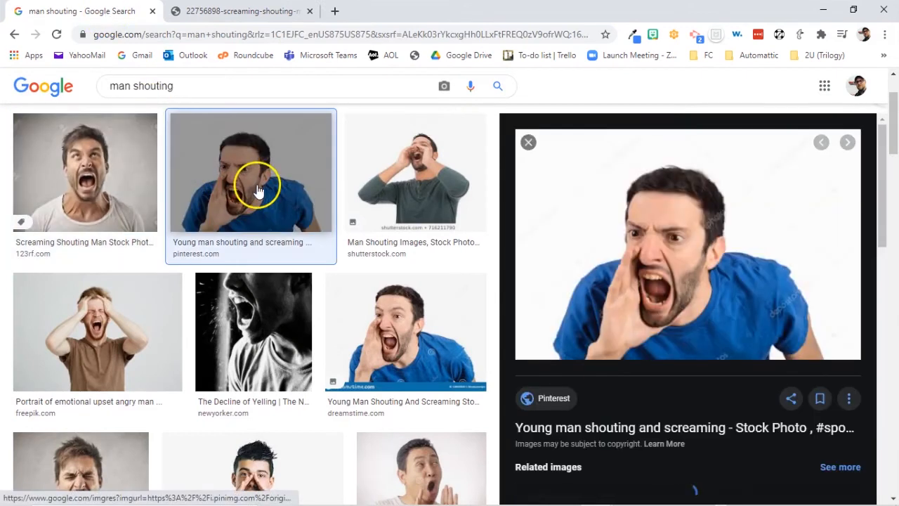
pyautogui.scroll(-2, 471, 234)
pyautogui.scroll(2, 471, 234)
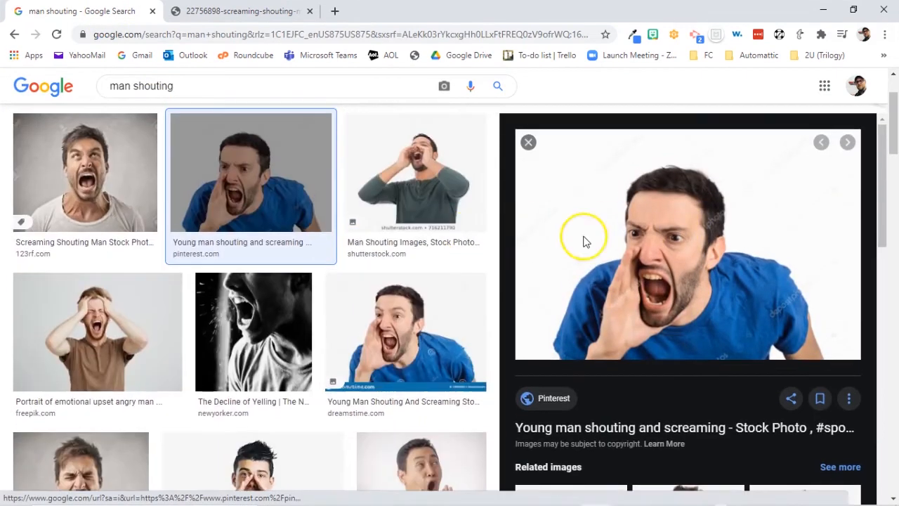
pyautogui.click(686, 242)
pyautogui.rightClick(685, 242)
pyautogui.click(730, 250)
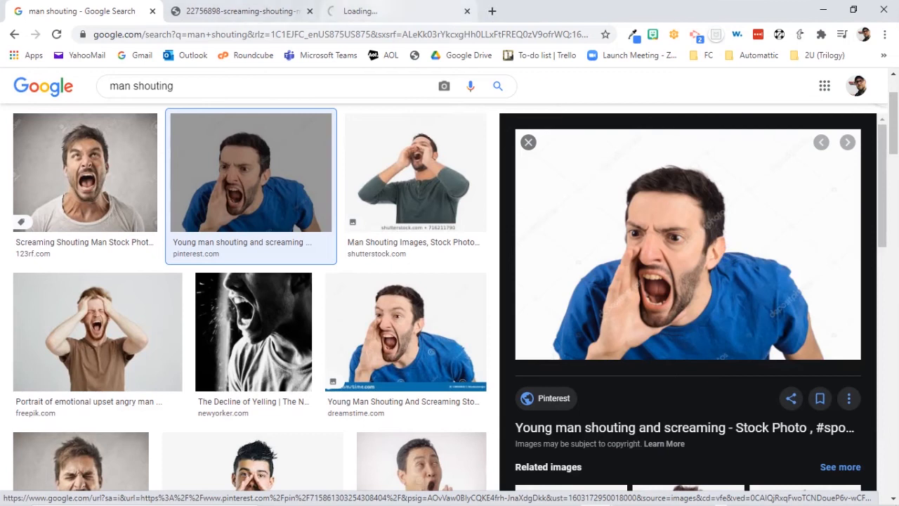
pyautogui.click(333, 13)
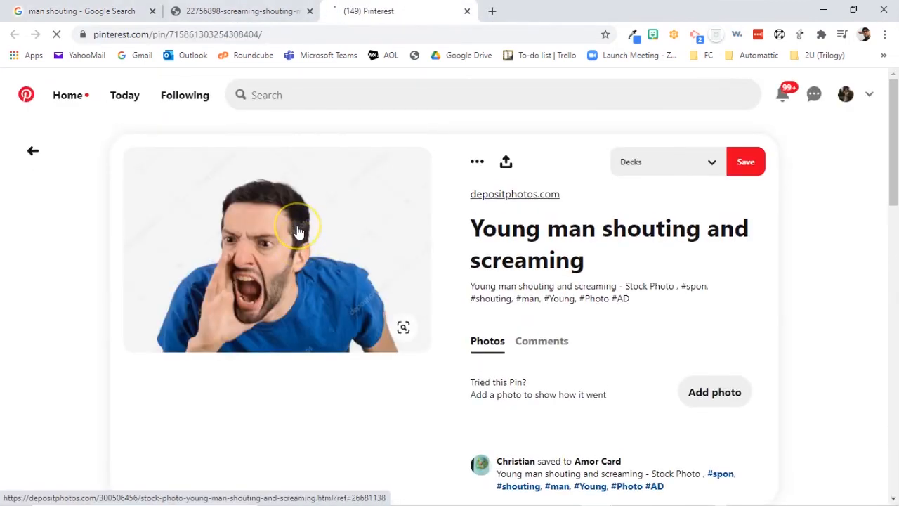
# From the image results, open The New Yorker's black-and-white picture of a yelling man in its own tab
pyautogui.click(38, 10)
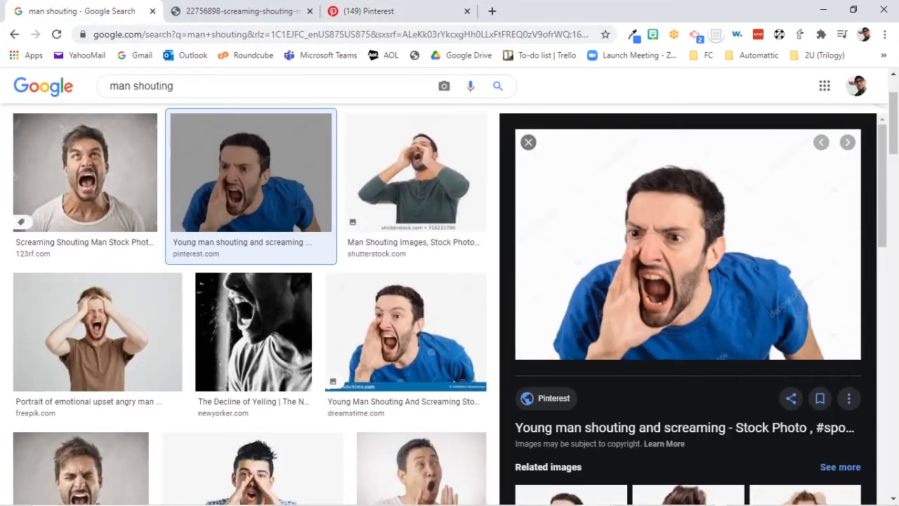
pyautogui.click(261, 314)
pyautogui.rightClick(652, 239)
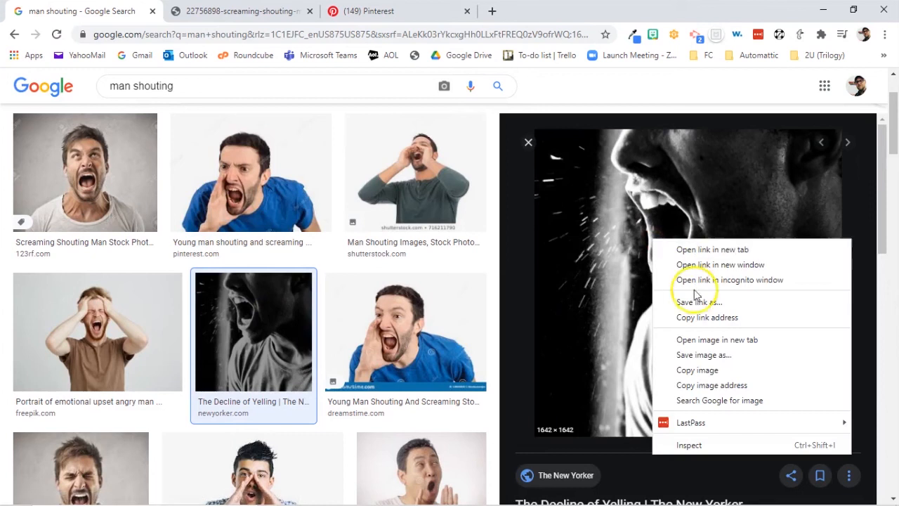
pyautogui.click(716, 340)
pyautogui.click(555, 10)
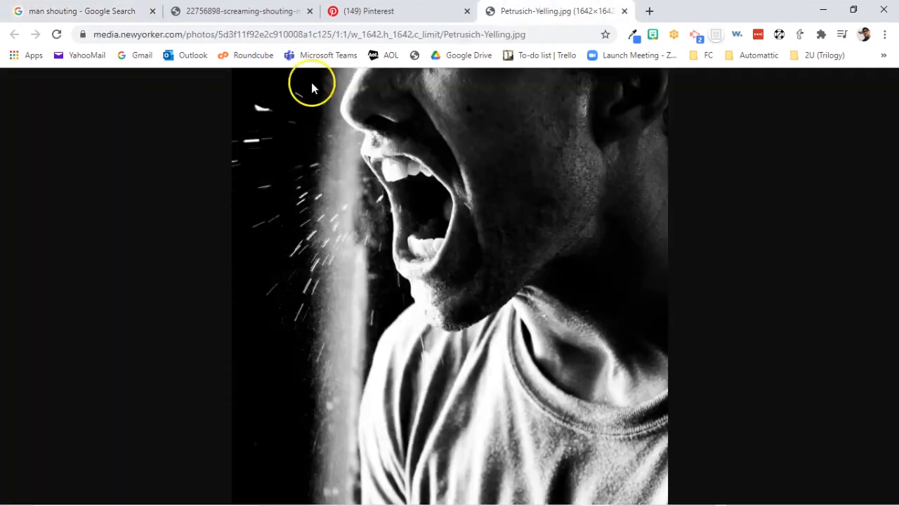
# Copy the New Yorker image of the yelling man, switch to Photoshop and paste it into the blank Untitled-3 document
pyautogui.rightClick(343, 191)
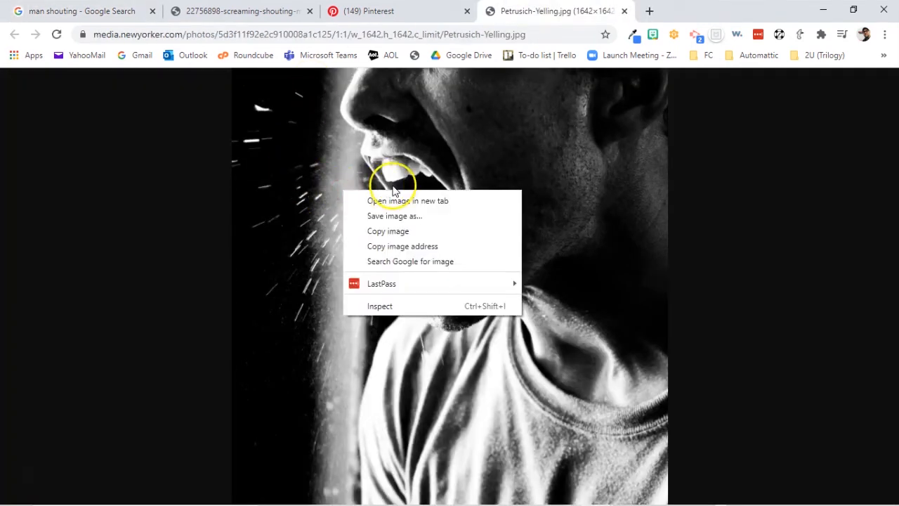
pyautogui.click(388, 231)
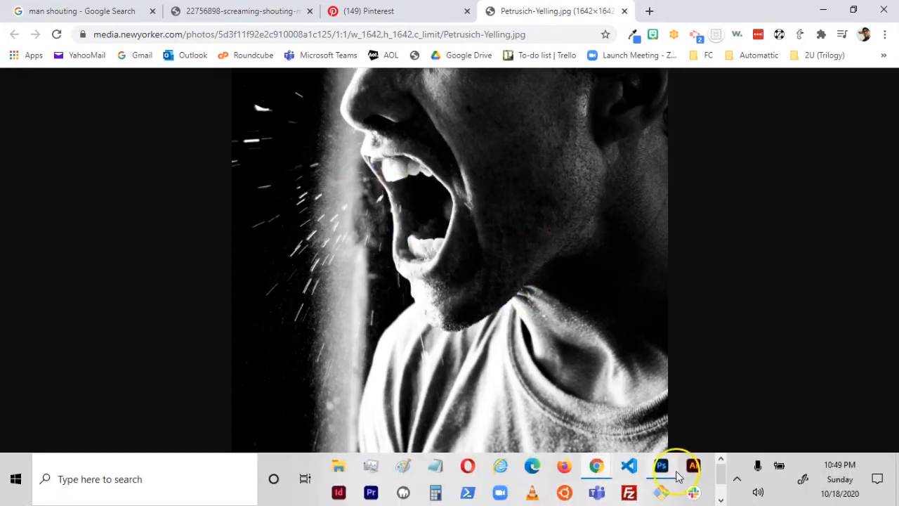
pyautogui.click(664, 477)
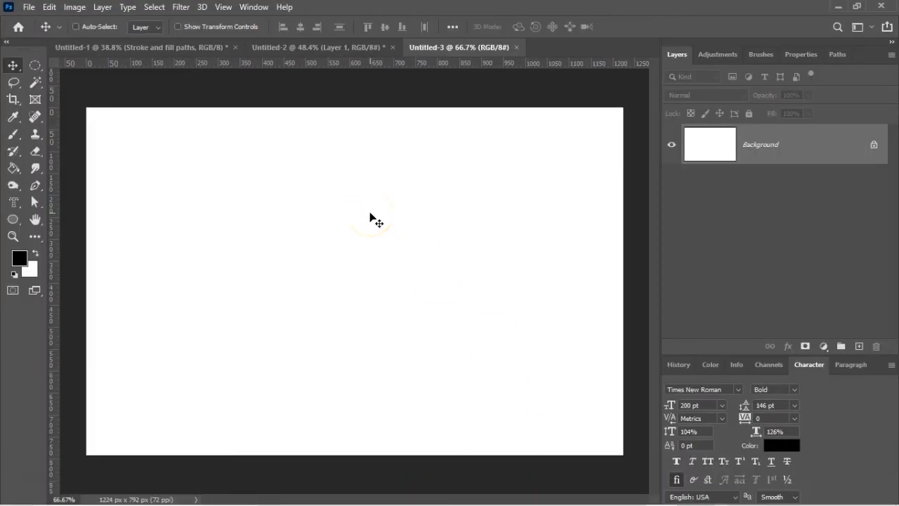
pyautogui.hotkey('ctrl', 'v')
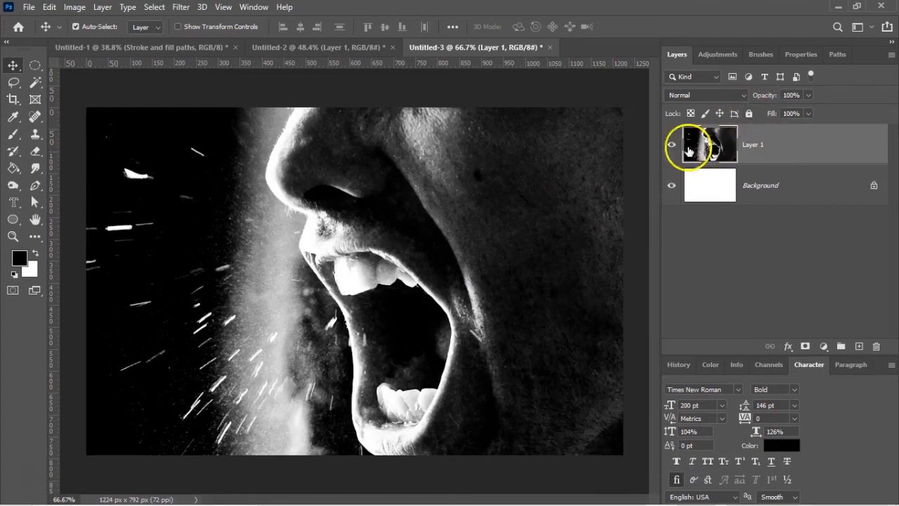
# Scale the pasted photo down proportionally to about 49% with Free Transform
pyautogui.scroll(-1, 344, 266)
pyautogui.scroll(-1, 347, 269)
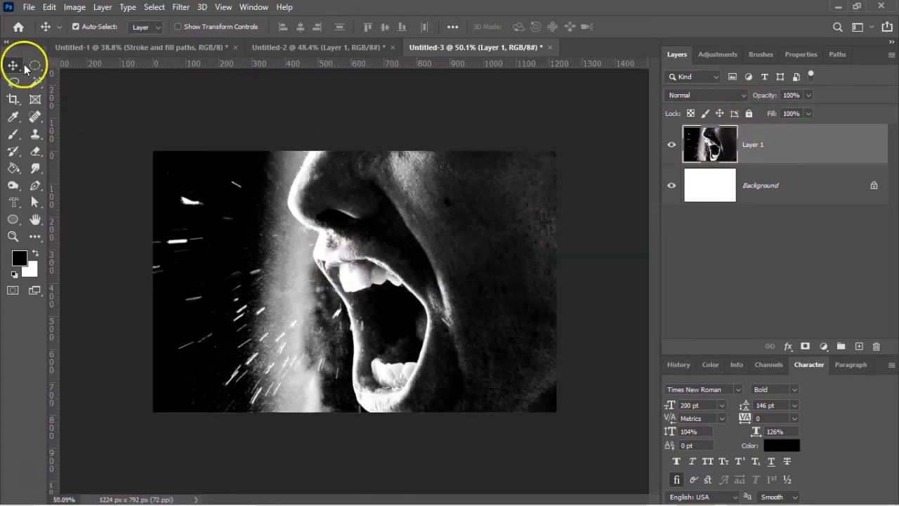
pyautogui.click(373, 239)
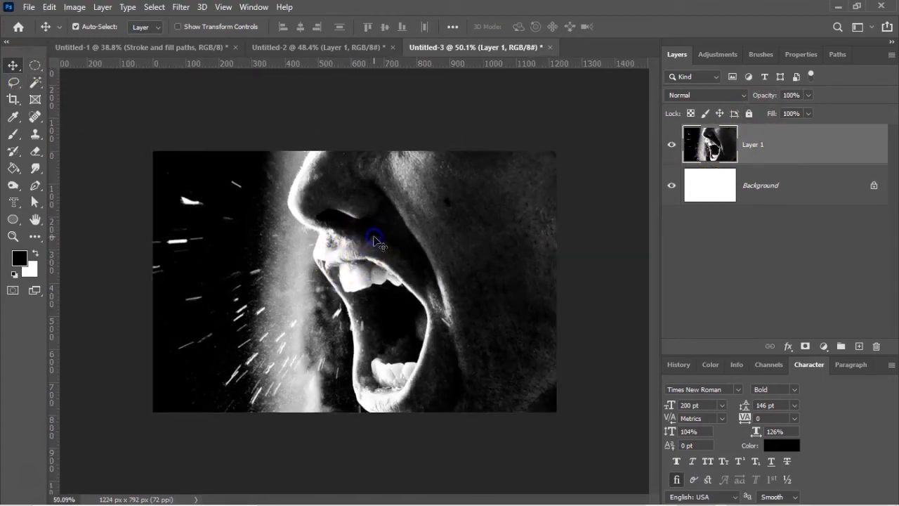
pyautogui.rightClick(374, 239)
pyautogui.press('Escape')
pyautogui.click(49, 7)
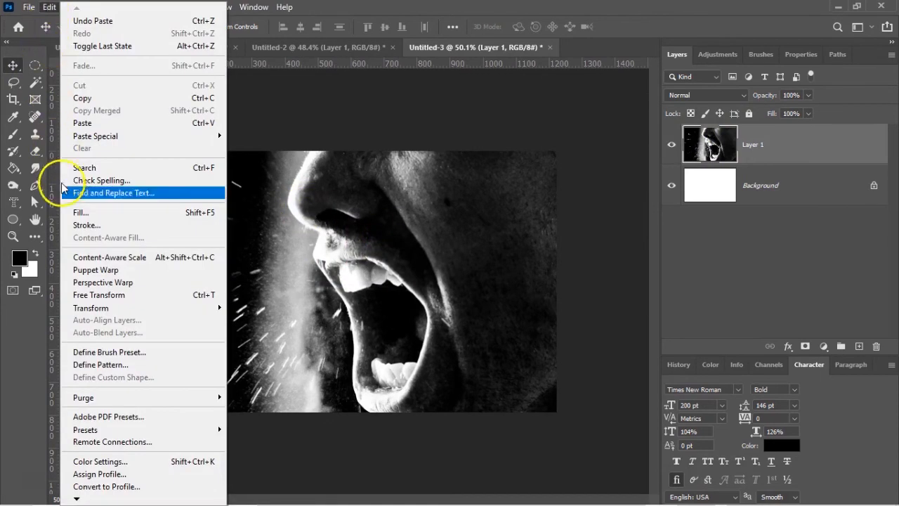
pyautogui.click(99, 294)
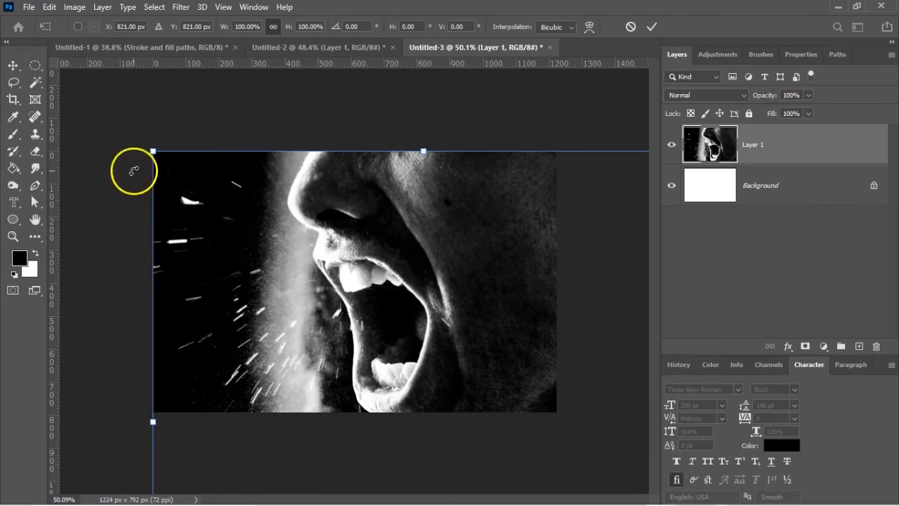
pyautogui.hotkey('ctrl', '0')
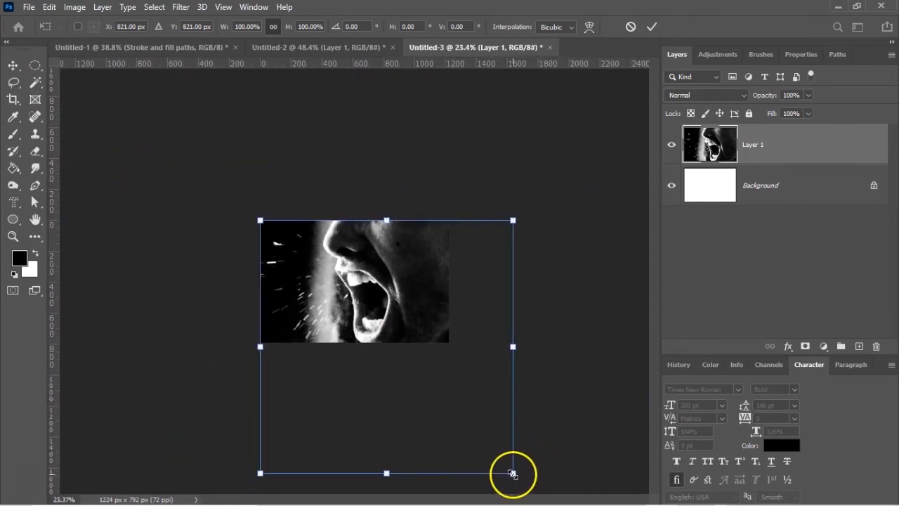
pyautogui.moveTo(512, 472); pyautogui.dragTo(474, 431)
pyautogui.hotkey('ctrl', 'z')
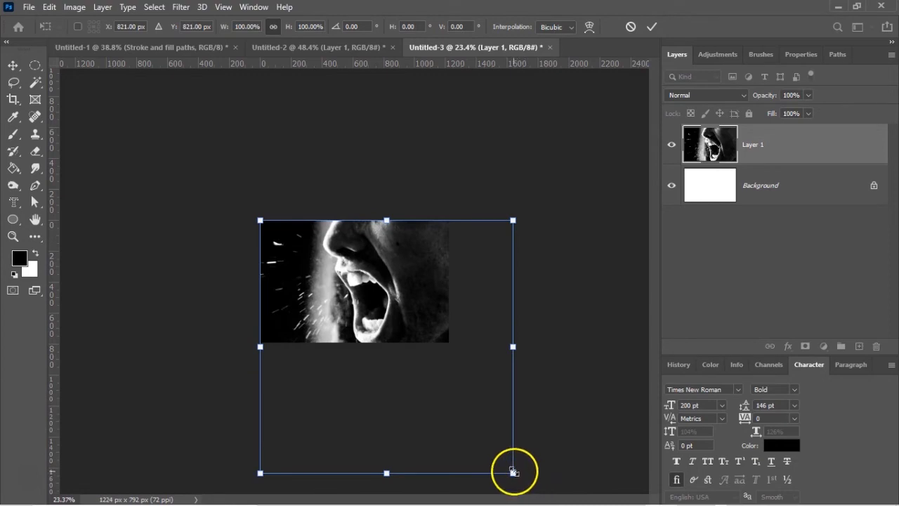
pyautogui.moveTo(511, 471); pyautogui.dragTo(460, 396)
# Move the scaled photo up about 432 px so it sits against the right and bottom edges of the canvas
pyautogui.moveTo(392, 347); pyautogui.dragTo(391, 278)
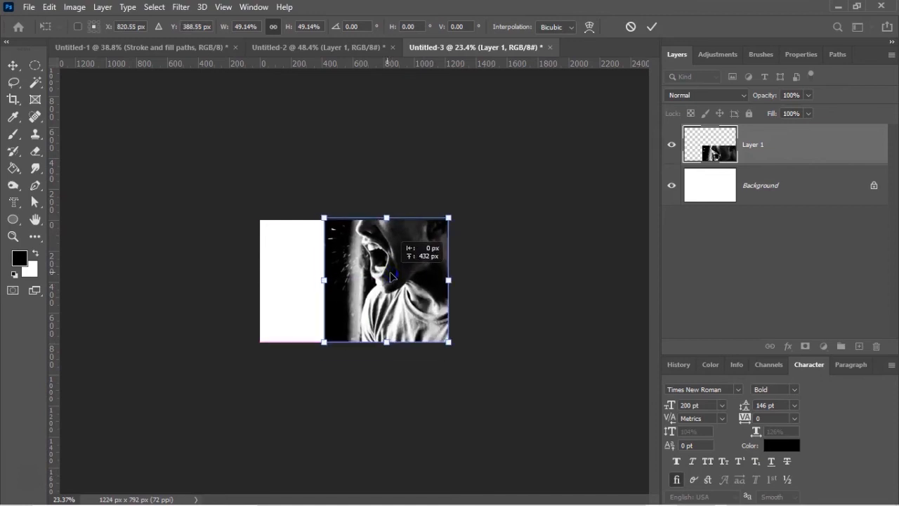
pyautogui.moveTo(391, 277); pyautogui.dragTo(391, 277)
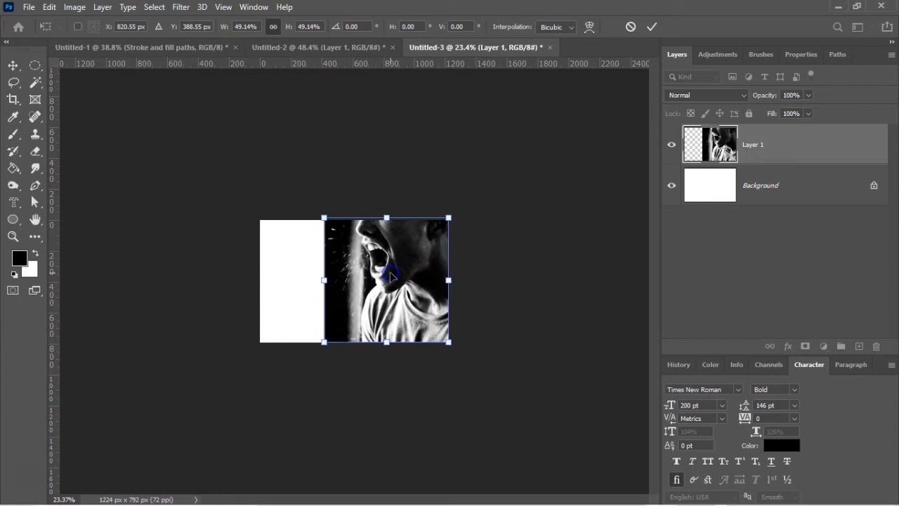
pyautogui.moveTo(323, 280)
pyautogui.mouseDown()
pyautogui.moveTo(342, 291)
pyautogui.moveTo(327, 289)
pyautogui.mouseUp()
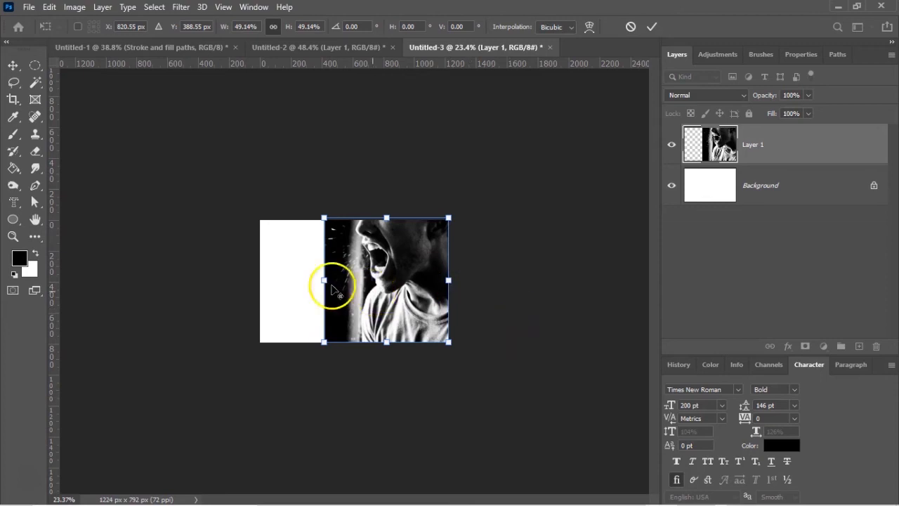
pyautogui.scroll(6, 334, 290)
pyautogui.scroll(-4, 321, 285)
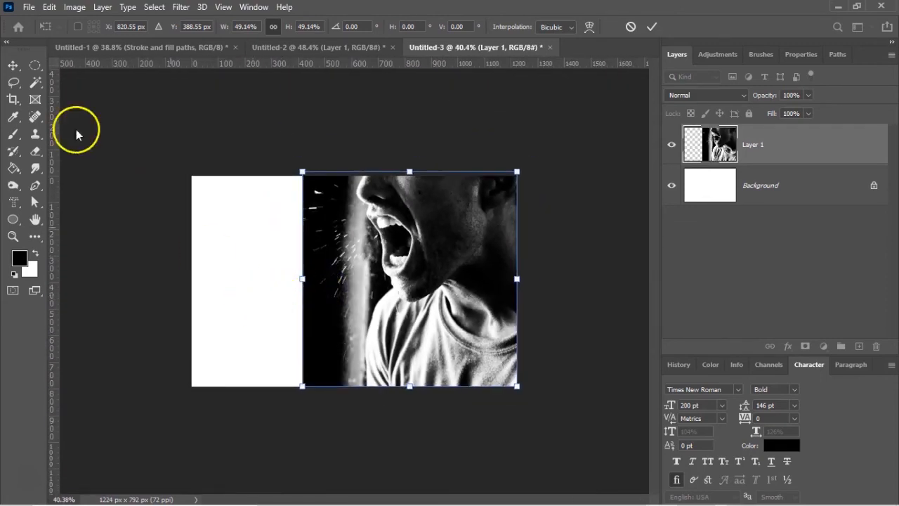
# Rename the image layer as Photo, and fill a new layer beneath it with black using the Paint Bucket
pyautogui.click(13, 168)
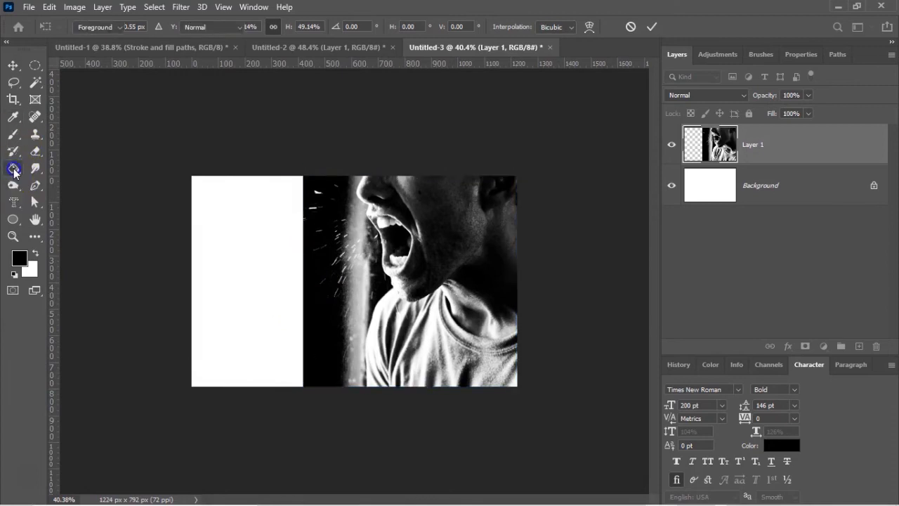
pyautogui.doubleClick(751, 145)
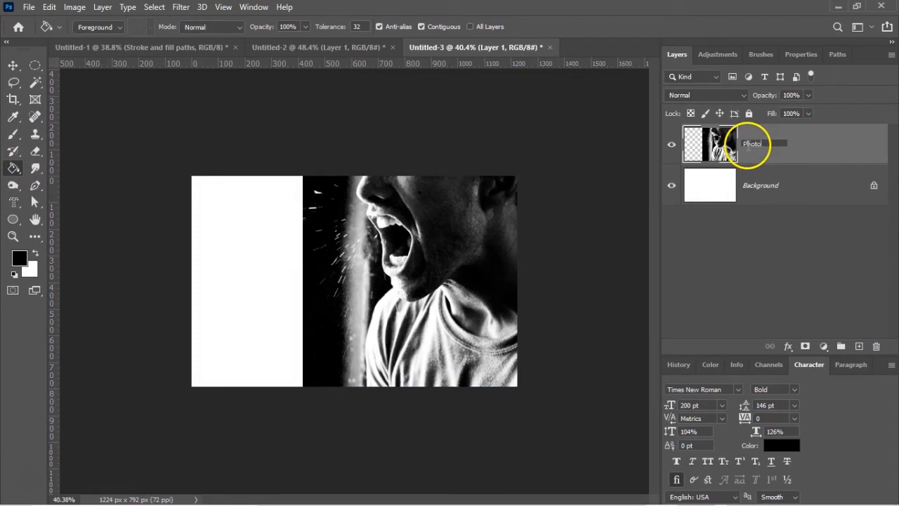
pyautogui.click(809, 187)
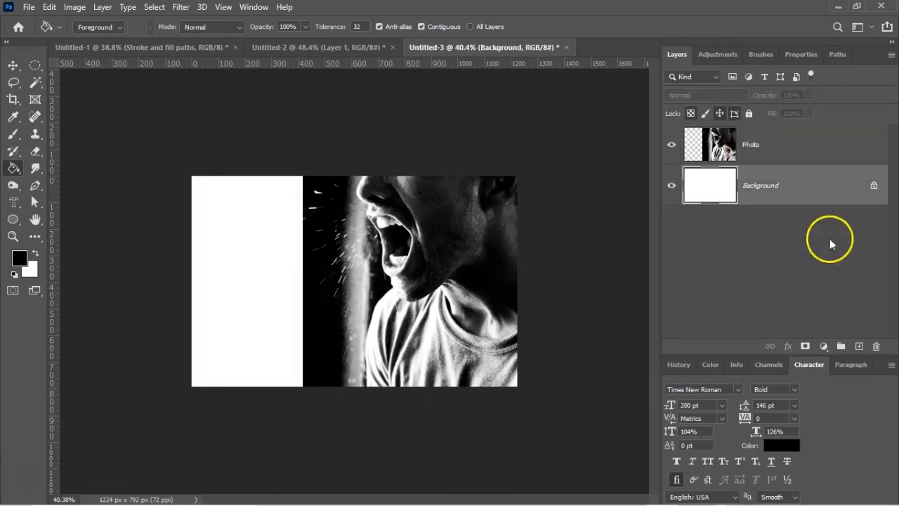
pyautogui.click(859, 347)
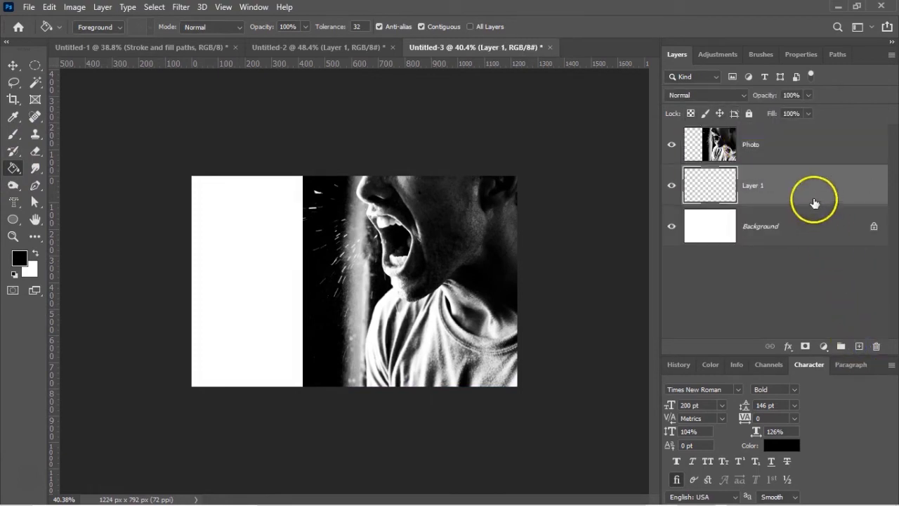
pyautogui.click(223, 269)
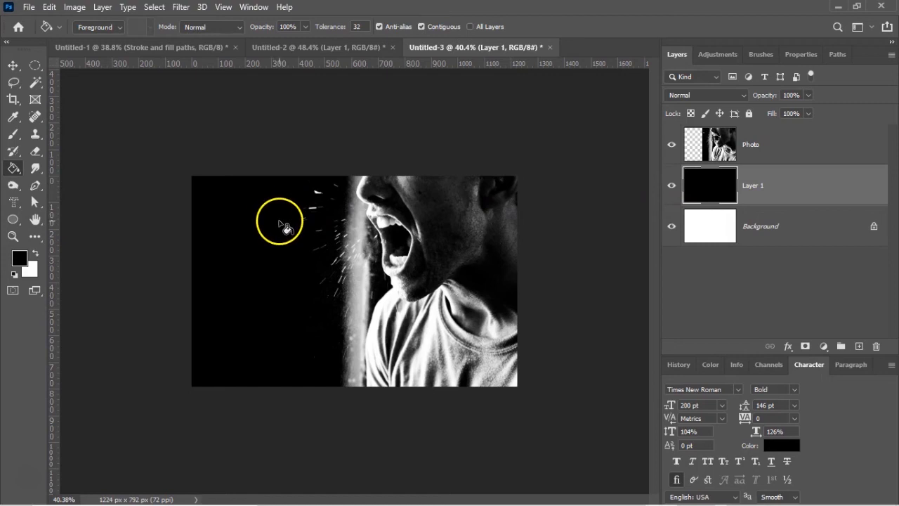
# Add an empty layer above Photo and hide the black layer, ready for drawing with the Pen tool
pyautogui.click(805, 140)
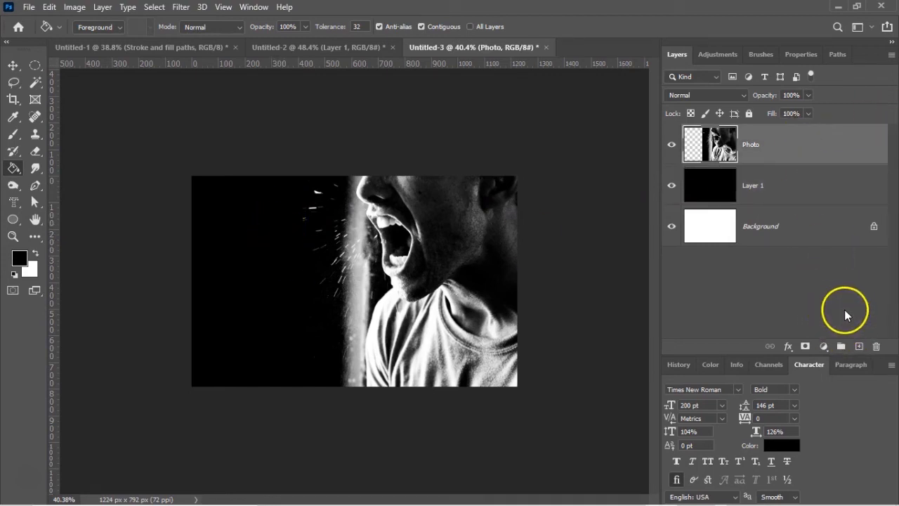
pyautogui.click(857, 347)
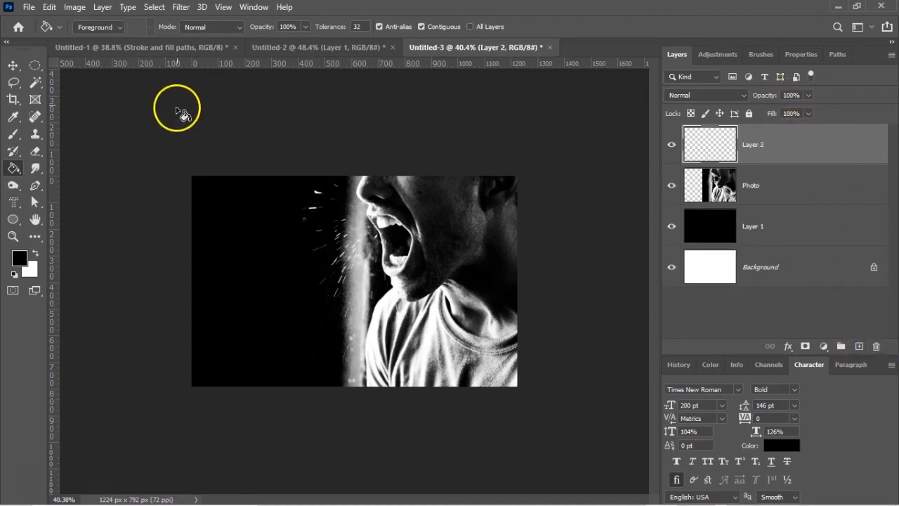
pyautogui.click(672, 226)
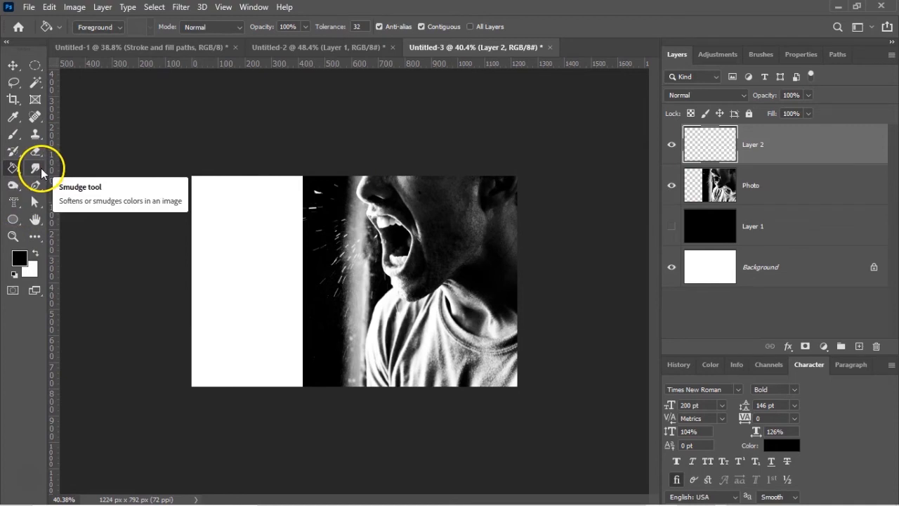
pyautogui.click(35, 185)
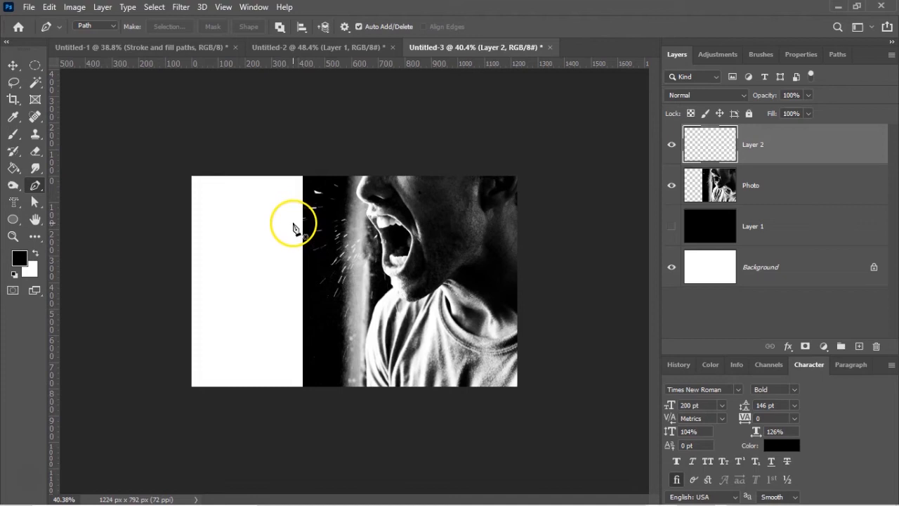
# Try to draw several separate curved Pen paths down the white area beside the photo
pyautogui.moveTo(200, 252); pyautogui.dragTo(183, 273)
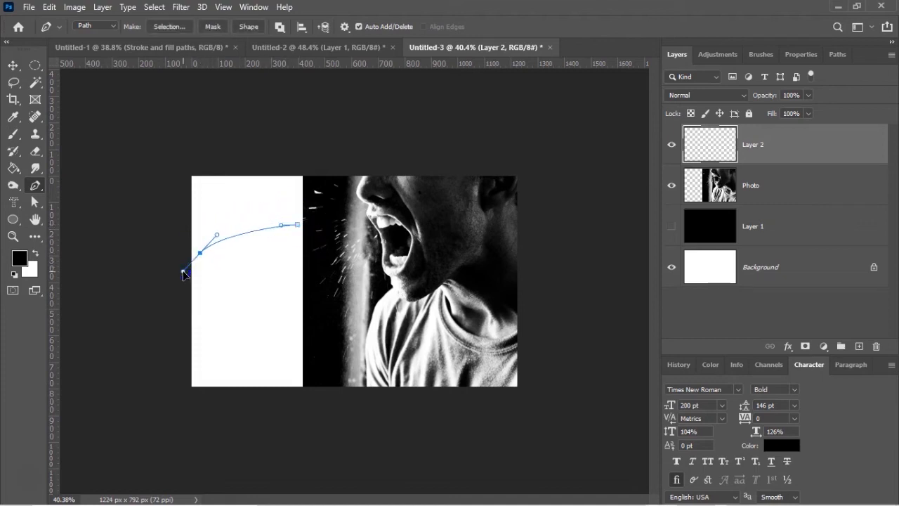
pyautogui.press('Escape')
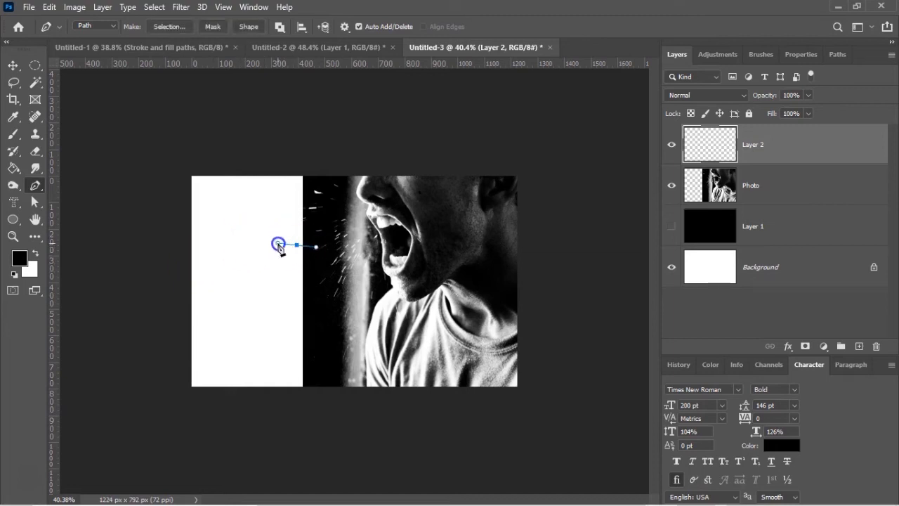
pyautogui.moveTo(211, 281); pyautogui.dragTo(202, 288)
pyautogui.moveTo(299, 275)
pyautogui.mouseDown()
pyautogui.moveTo(292, 277)
pyautogui.moveTo(304, 267)
pyautogui.moveTo(284, 274)
pyautogui.mouseUp()
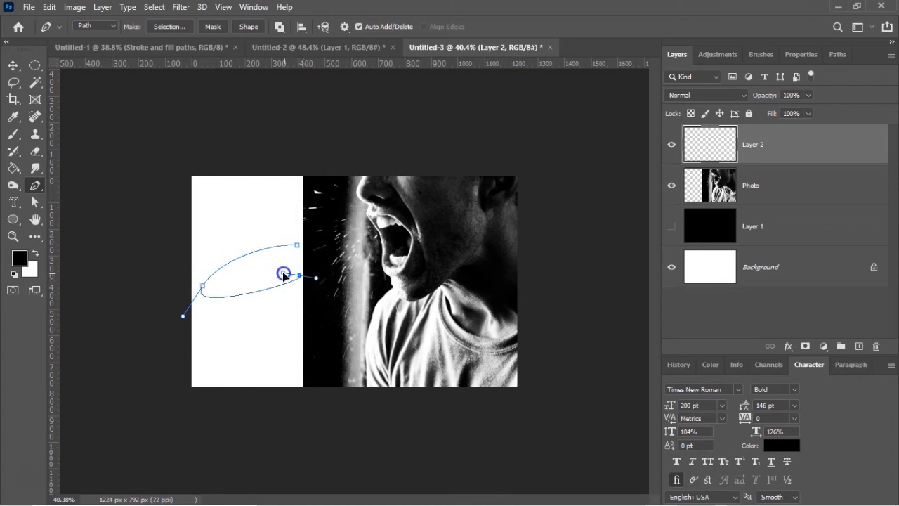
pyautogui.hotkey('ctrl', 'z')
pyautogui.press('Escape')
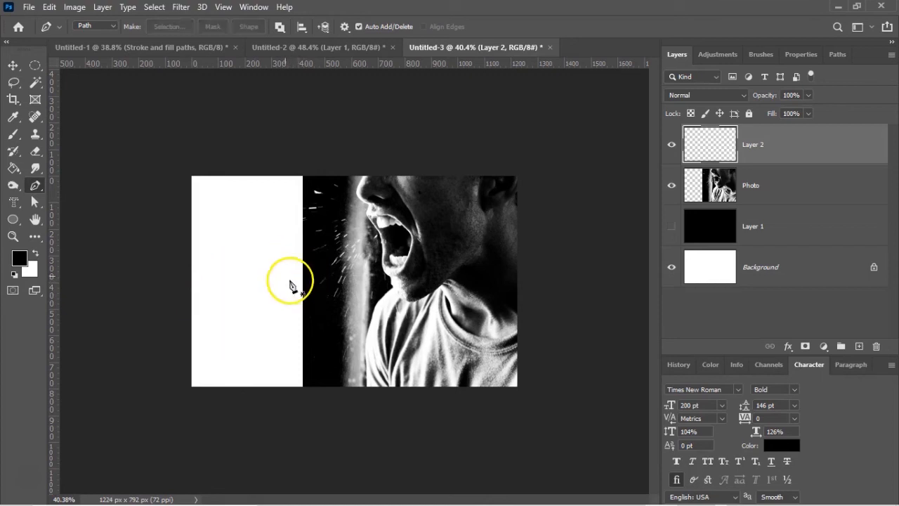
pyautogui.moveTo(297, 281); pyautogui.dragTo(279, 277)
pyautogui.moveTo(197, 326); pyautogui.dragTo(190, 337)
pyautogui.press('Escape')
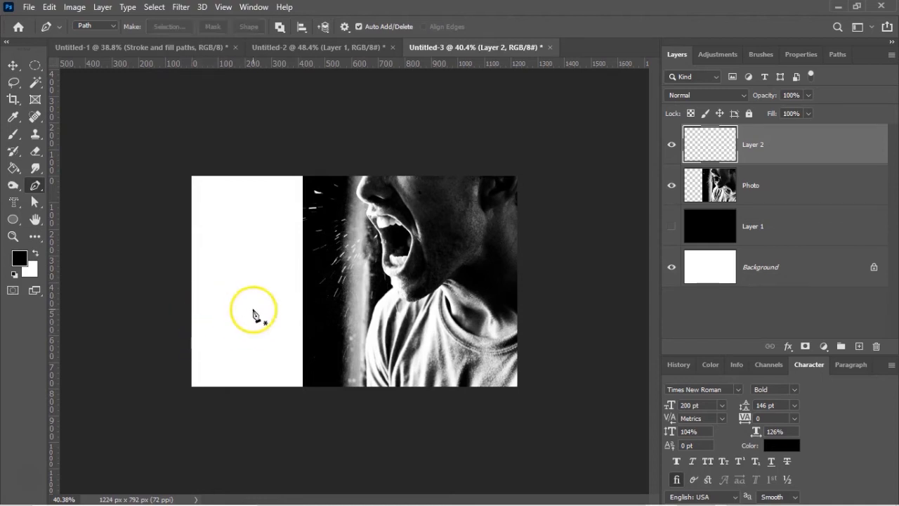
pyautogui.moveTo(202, 364); pyautogui.dragTo(196, 393)
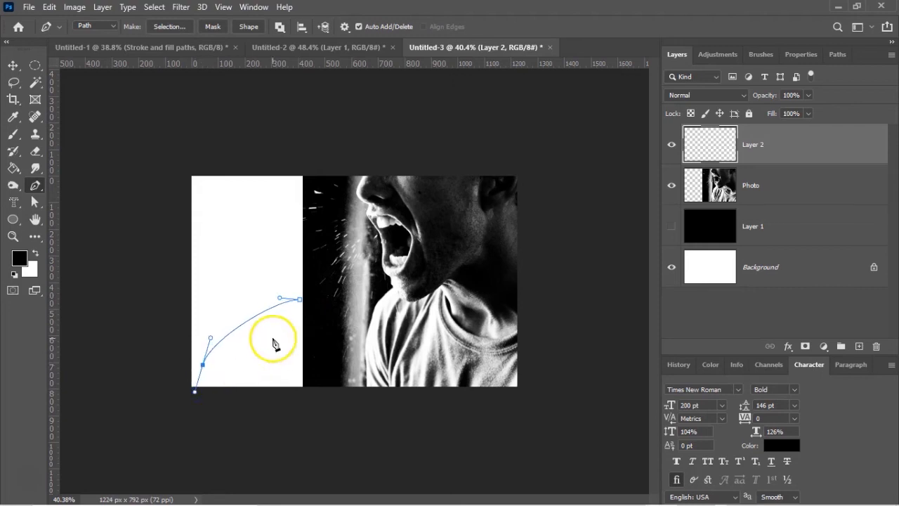
pyautogui.press('Escape')
# Draw a short open arc low in the white area beside the photo, and select its work path for further curves
pyautogui.moveTo(240, 370); pyautogui.dragTo(239, 385)
pyautogui.press('Escape')
pyautogui.click(836, 54)
pyautogui.click(772, 75)
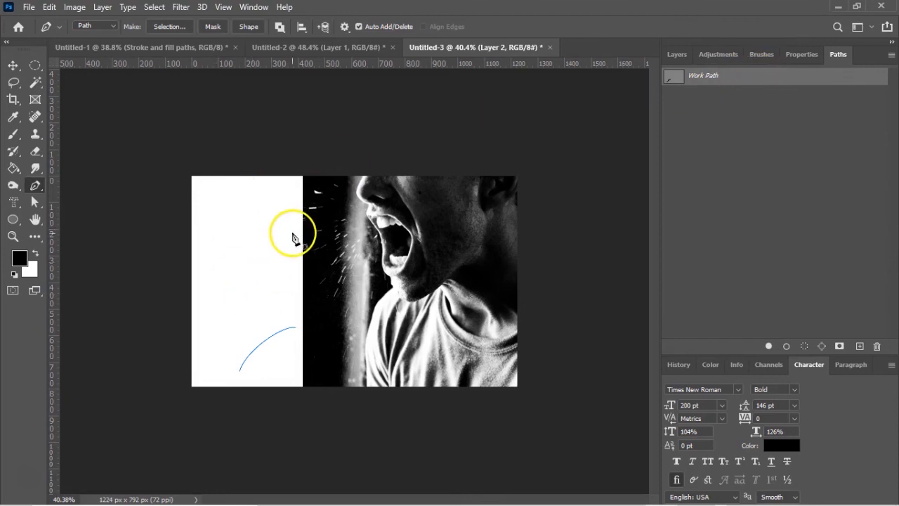
# Add two longer open curves to the work path above the short arc, reselecting the work path between them
pyautogui.moveTo(292, 241); pyautogui.dragTo(264, 234)
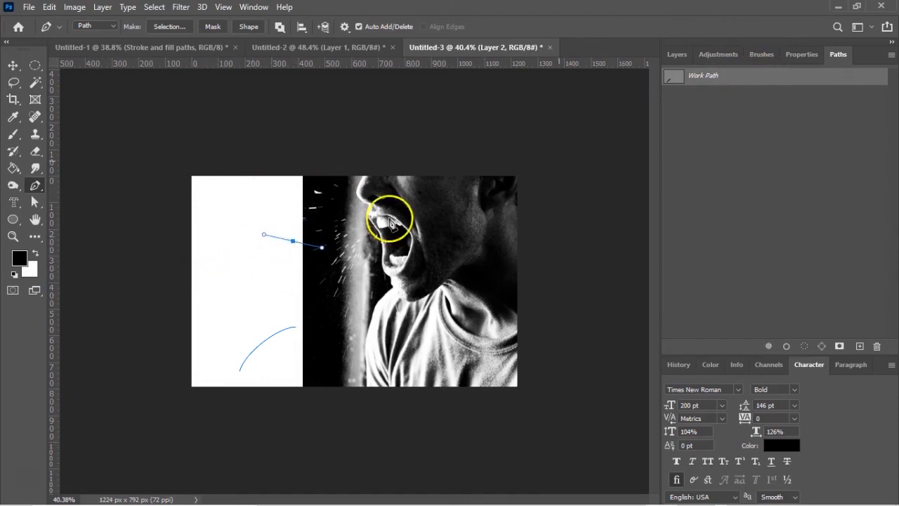
pyautogui.moveTo(197, 273); pyautogui.dragTo(177, 307)
pyautogui.press('Return')
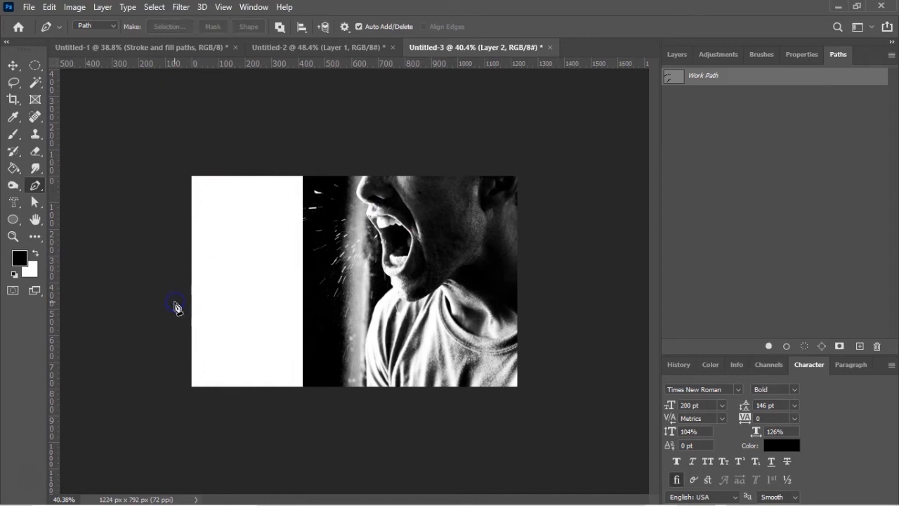
pyautogui.doubleClick(676, 80)
pyautogui.click(503, 185)
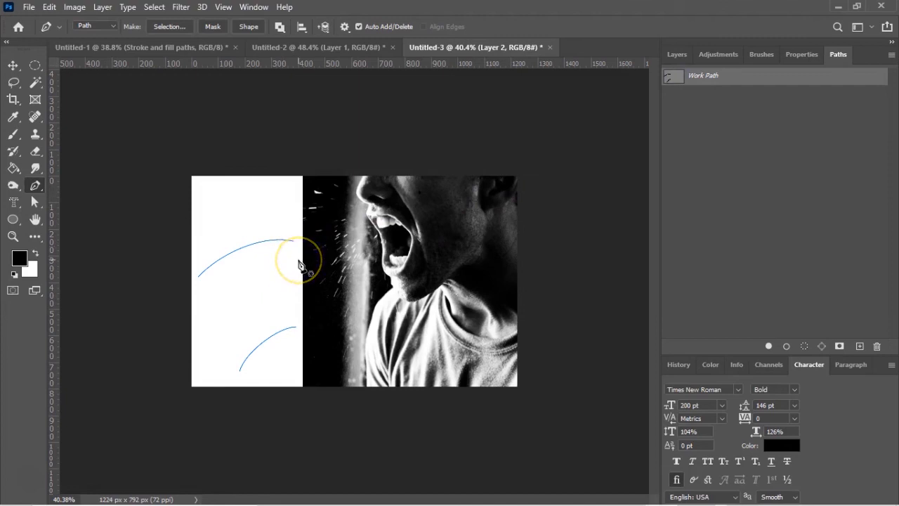
pyautogui.moveTo(278, 260); pyautogui.dragTo(273, 258)
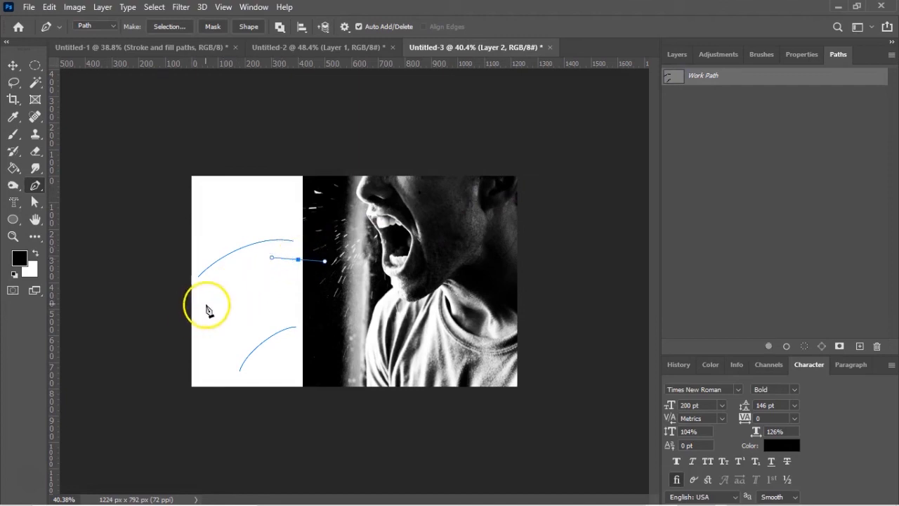
pyautogui.moveTo(200, 309); pyautogui.dragTo(191, 331)
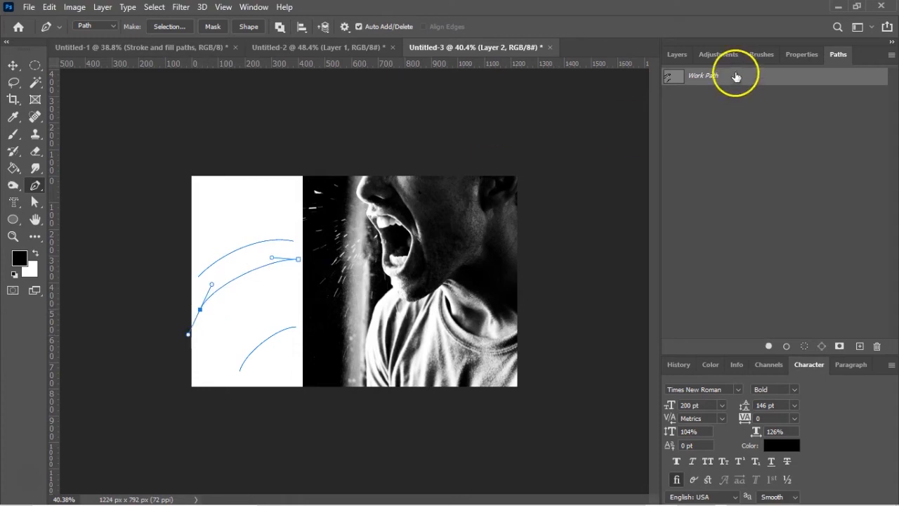
# Add another open curve to the work path just above the short arc, leaving the path unsaved, and reselect it
pyautogui.doubleClick(764, 75)
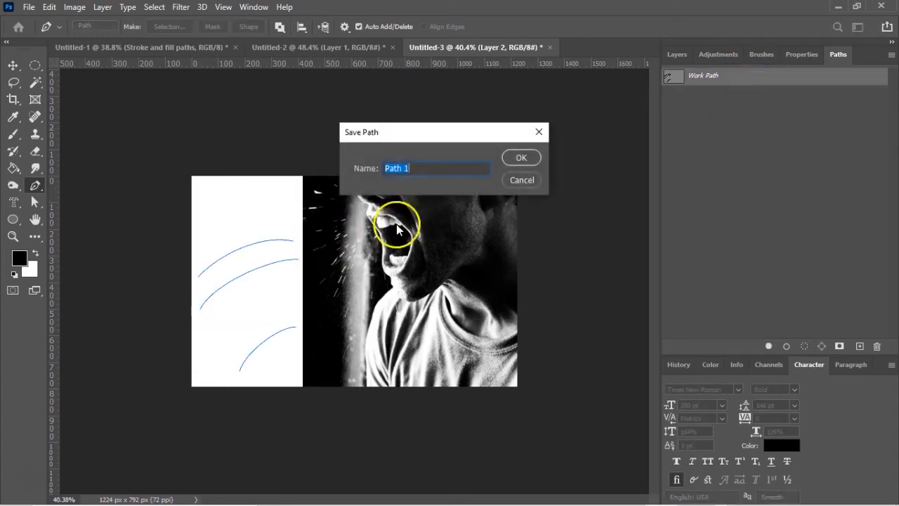
pyautogui.click(523, 178)
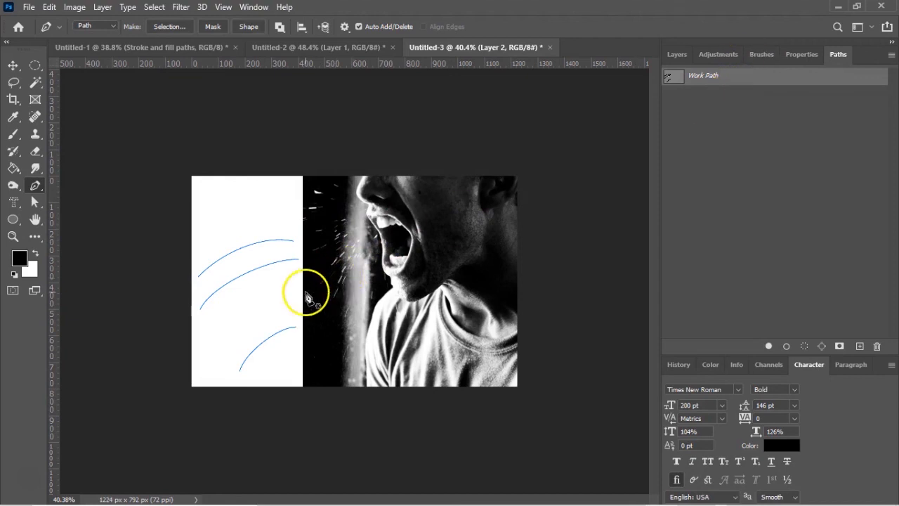
pyautogui.moveTo(295, 293); pyautogui.dragTo(270, 291)
pyautogui.moveTo(202, 350); pyautogui.dragTo(195, 378)
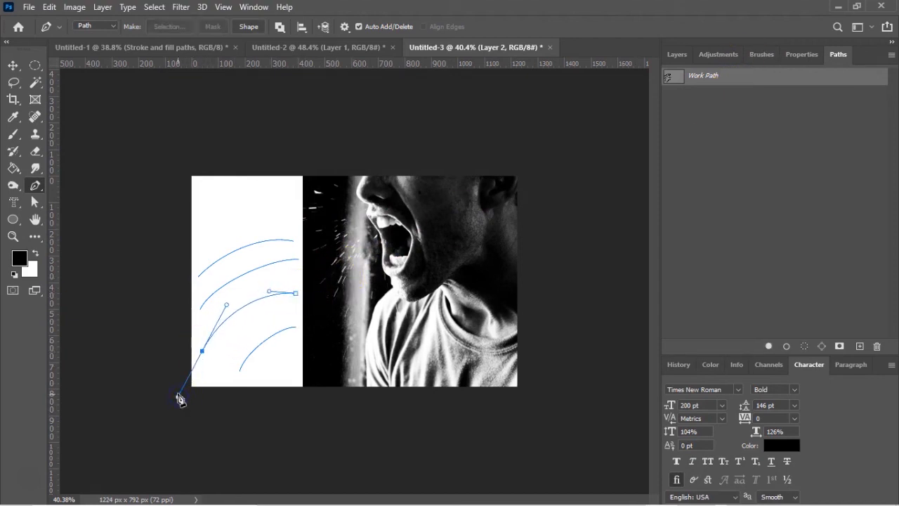
pyautogui.press('Return')
pyautogui.click(806, 75)
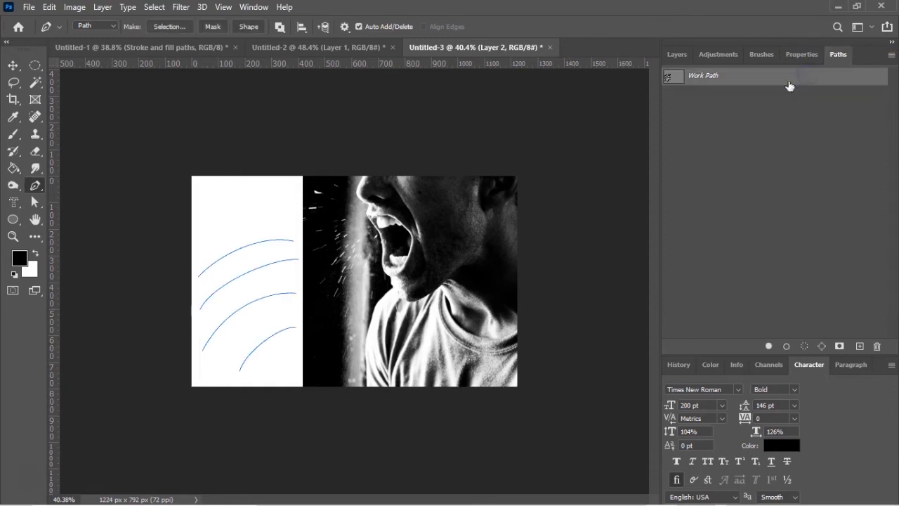
# Start horizontal type along the uppermost curve and set the font size to 14 pt
pyautogui.click(14, 203)
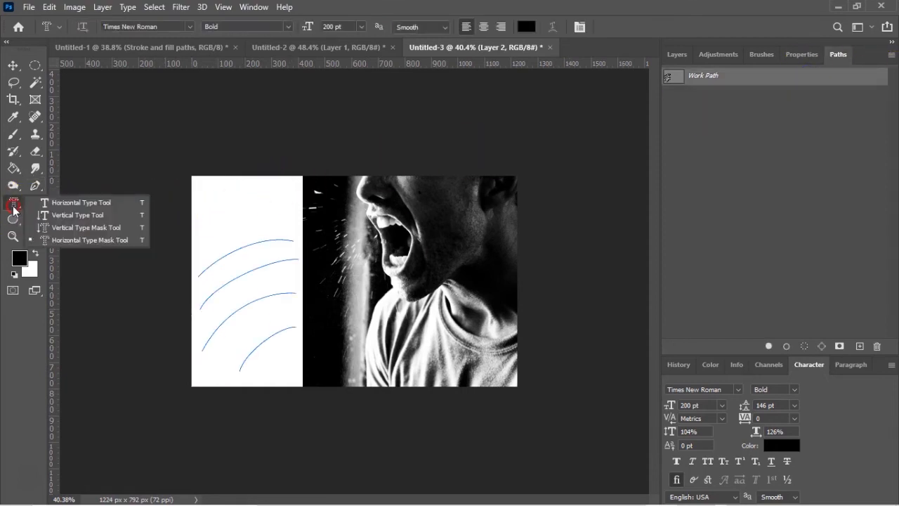
pyautogui.click(56, 202)
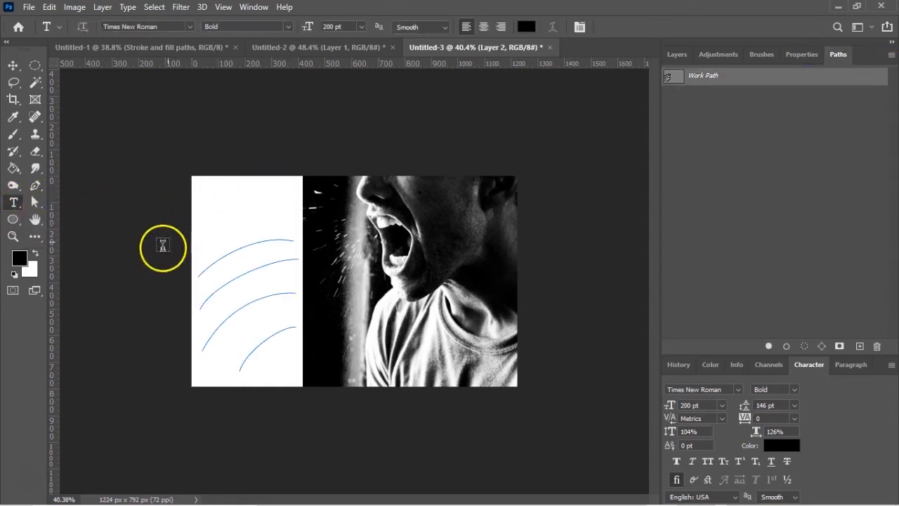
pyautogui.click(199, 276)
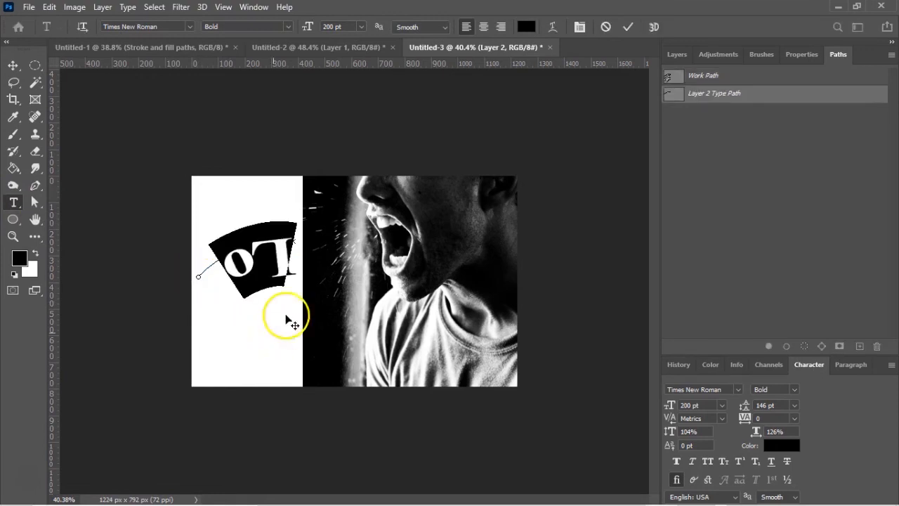
pyautogui.click(361, 27)
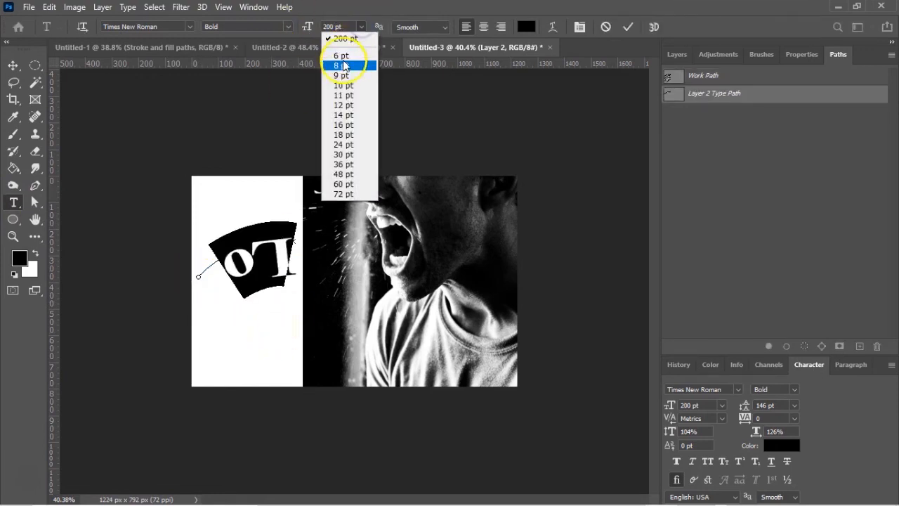
pyautogui.click(346, 115)
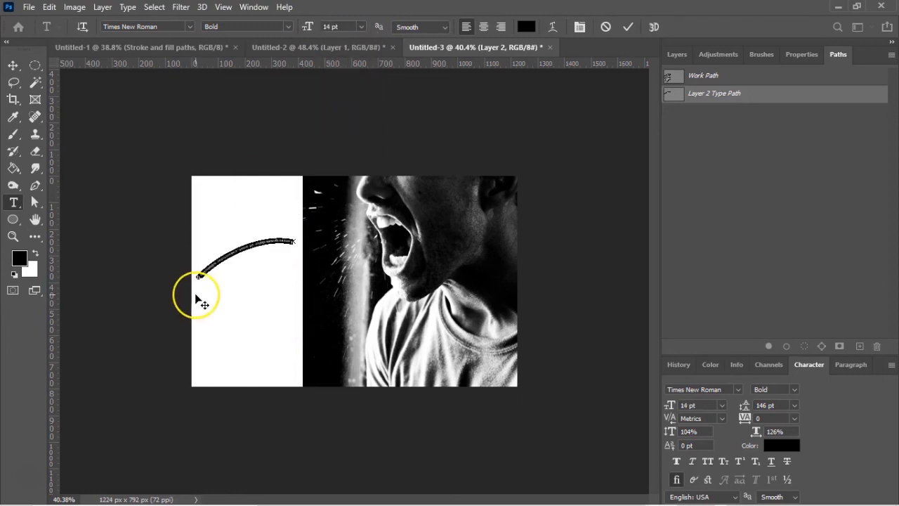
# Try to adjust the placeholder text along the uppermost curve, and cancel the text entry
pyautogui.scroll(5, 196, 295)
pyautogui.hotkey('alt', 'space')
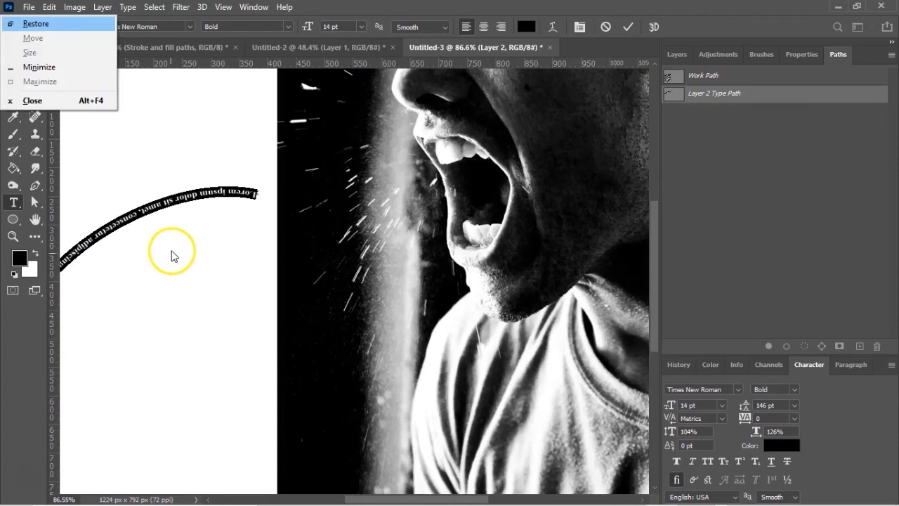
pyautogui.click(171, 255)
pyautogui.click(223, 250)
pyautogui.click(272, 249)
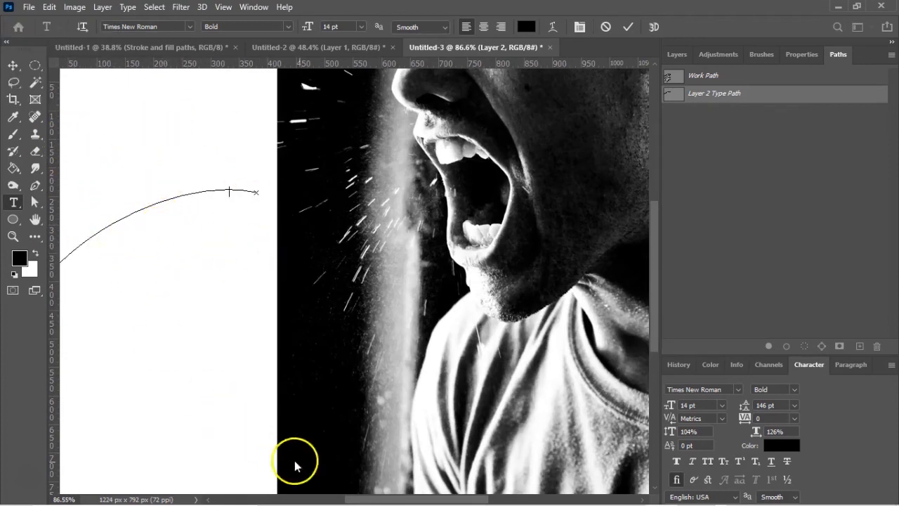
pyautogui.moveTo(396, 500); pyautogui.dragTo(365, 496)
pyautogui.moveTo(316, 354); pyautogui.dragTo(302, 297)
pyautogui.hotkey('ctrl', 'z')
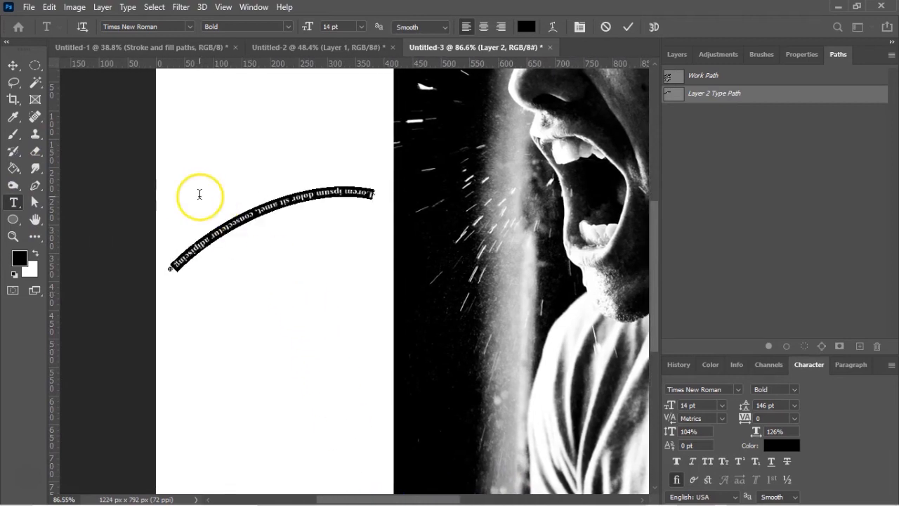
pyautogui.press('ctrl')
pyautogui.press('ctrl')
pyautogui.press('Escape')
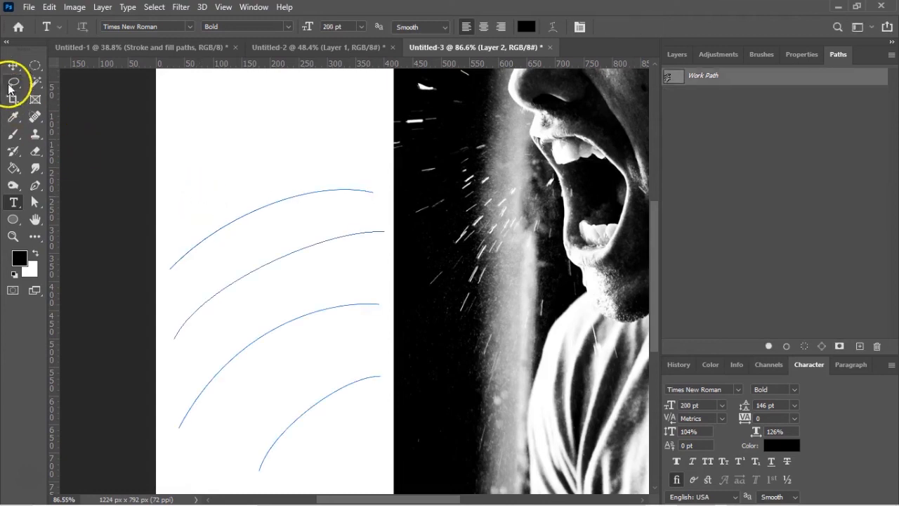
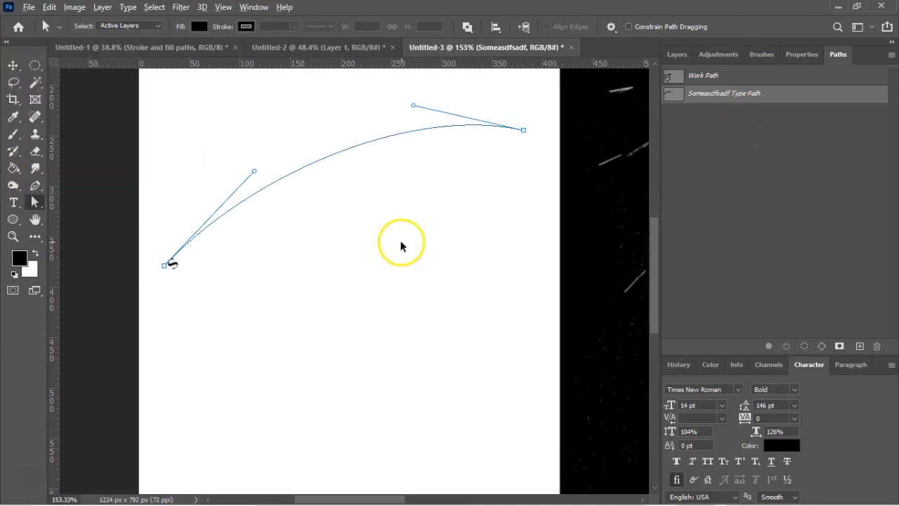
# Delete the work path holding the curves beside the photo
pyautogui.scroll(-3, 401, 240)
pyautogui.moveTo(824, 79); pyautogui.dragTo(876, 346)
pyautogui.moveTo(788, 156); pyautogui.dragTo(875, 347)
# Try to delete the remaining type path of the test text on its own, and reselect that path
pyautogui.click(327, 203)
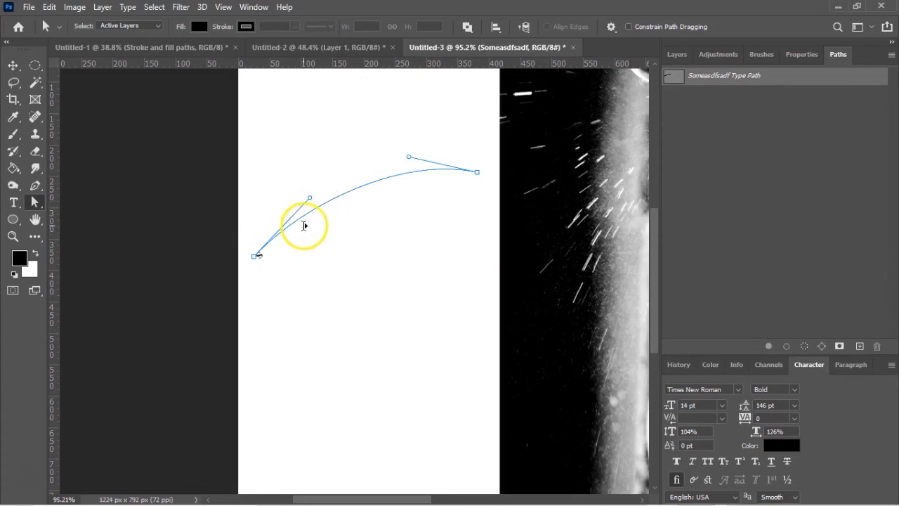
pyautogui.click(408, 156)
pyautogui.click(120, 132)
pyautogui.moveTo(744, 78); pyautogui.dragTo(879, 349)
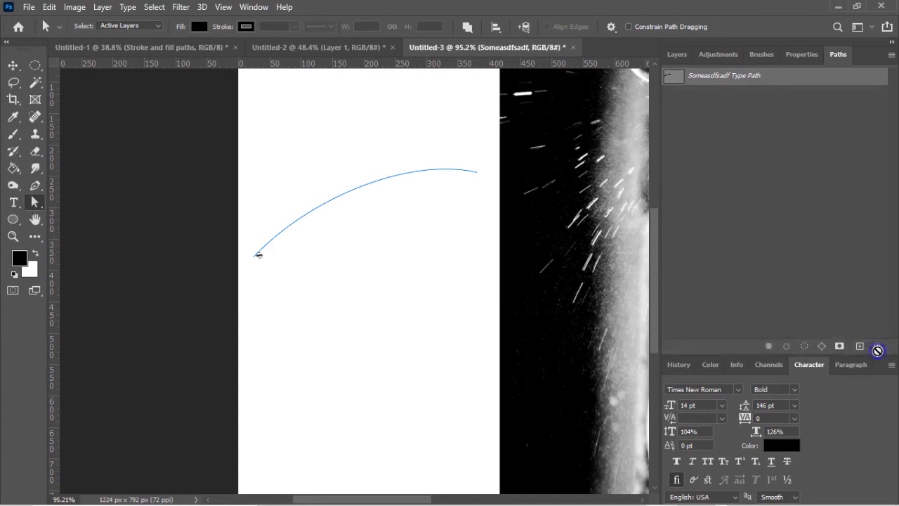
pyautogui.click(299, 120)
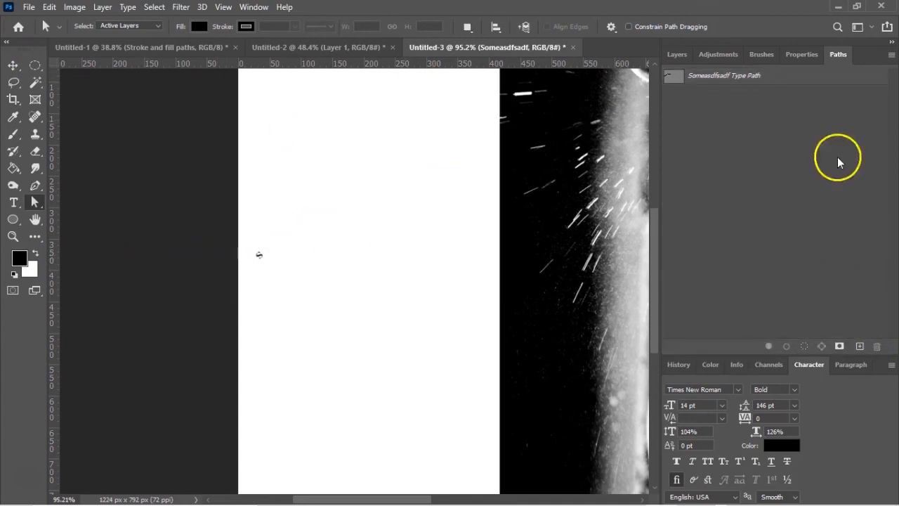
pyautogui.click(879, 348)
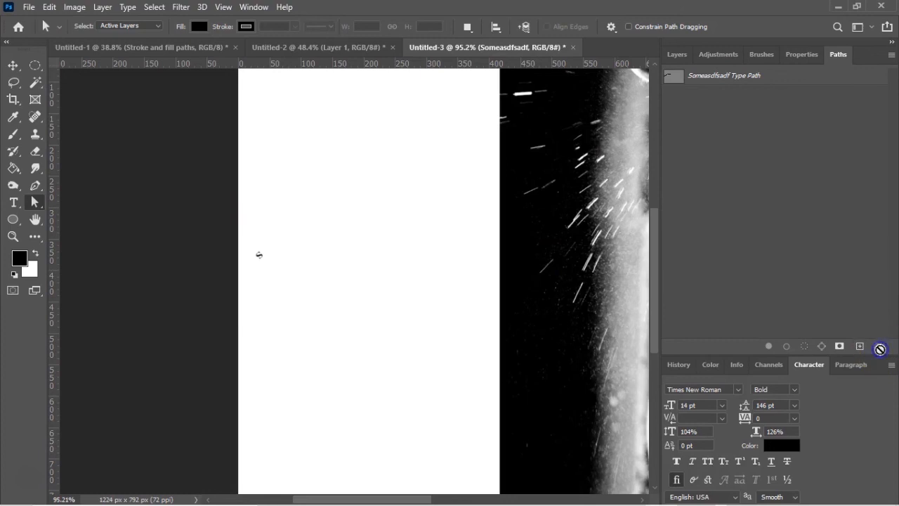
pyautogui.click(758, 76)
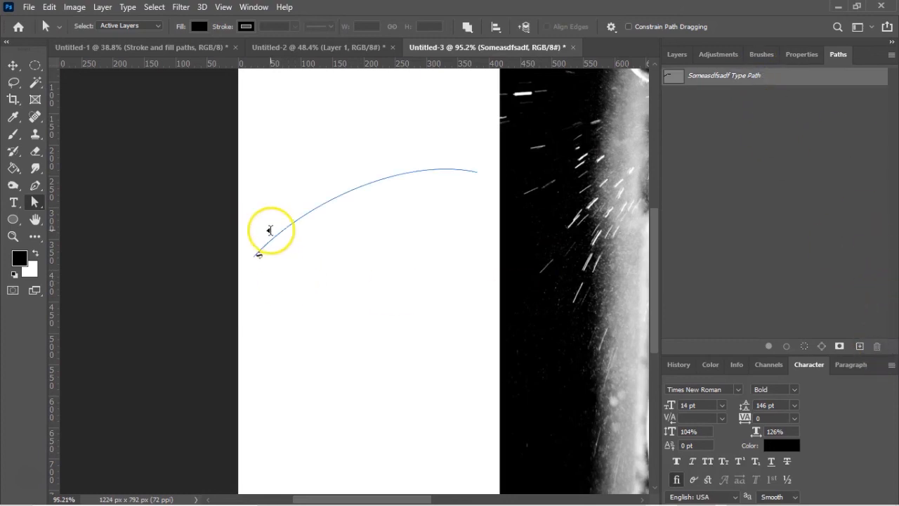
# Reshape the type path into an S-curve by pulling its outer end down, and try again to delete the path
pyautogui.moveTo(277, 235); pyautogui.dragTo(316, 349)
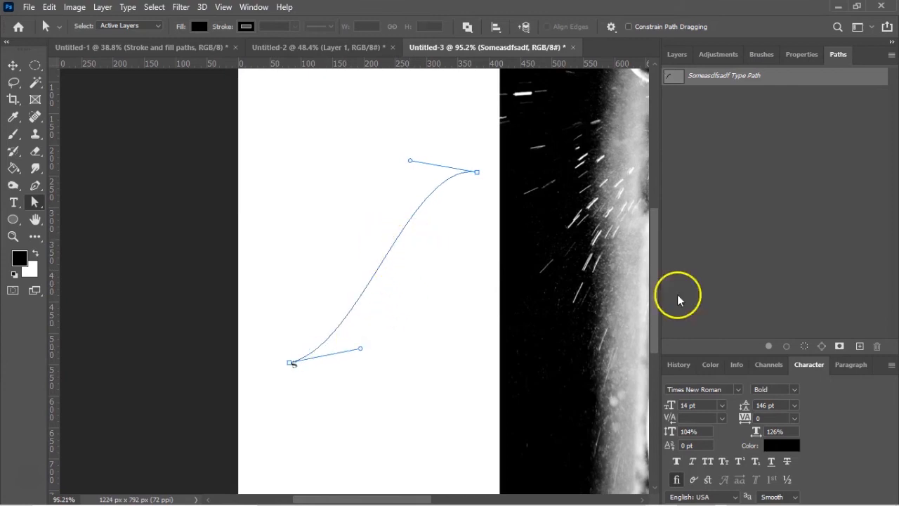
pyautogui.moveTo(723, 77); pyautogui.dragTo(877, 348)
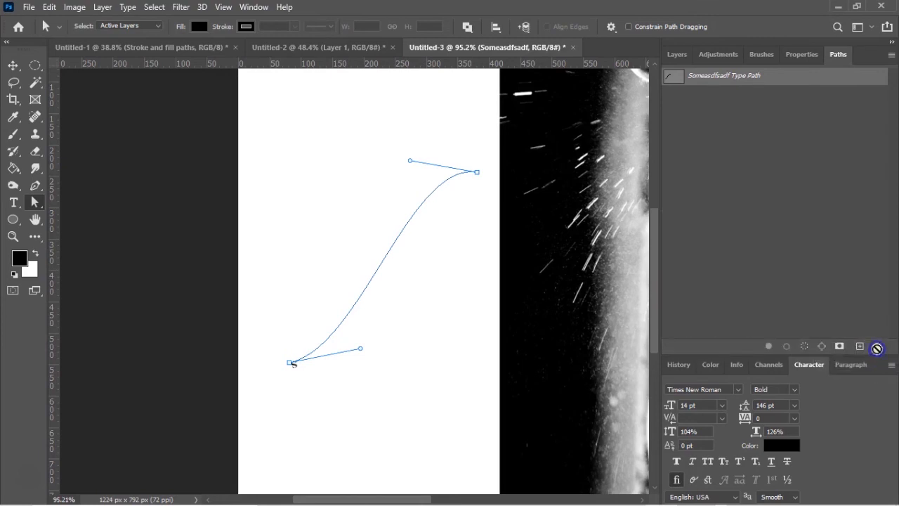
pyautogui.click(477, 172)
pyautogui.click(292, 363)
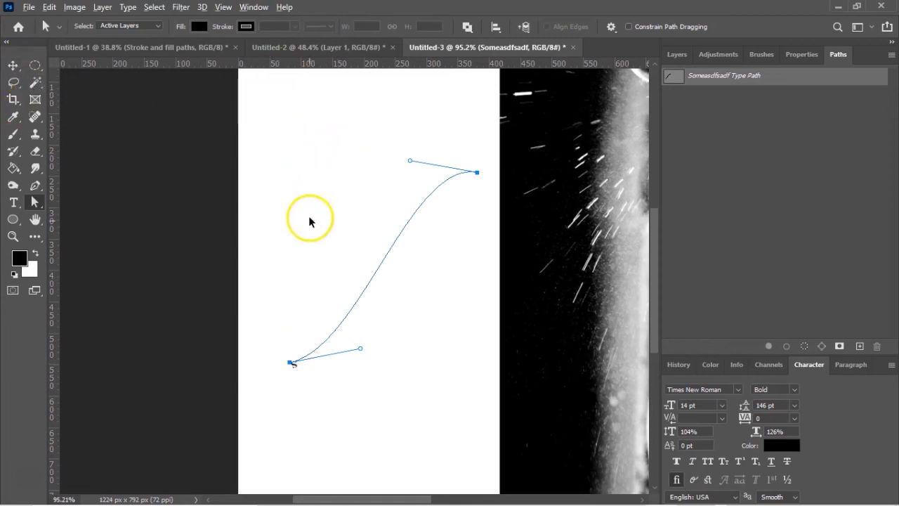
pyautogui.scroll(-3, 312, 223)
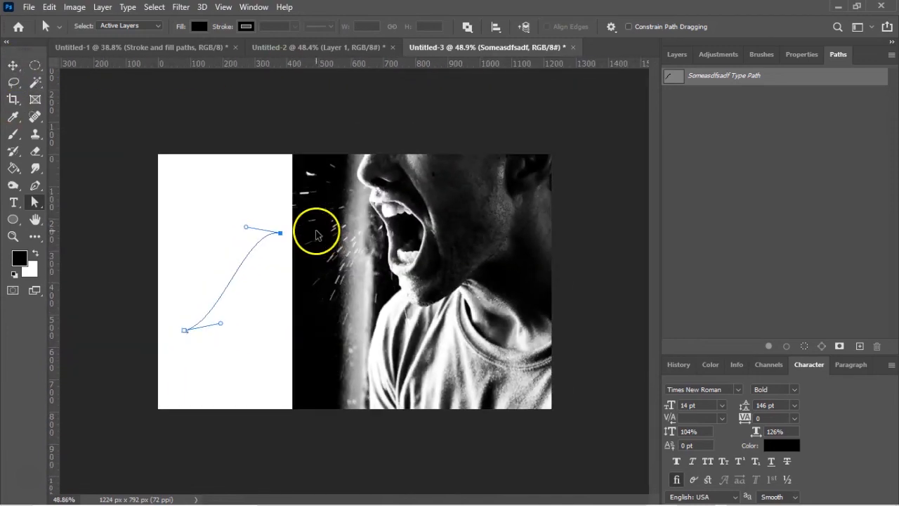
# Delete the two test text layers, ffffffffasdfasdf and Someasdfsadf
pyautogui.click(674, 54)
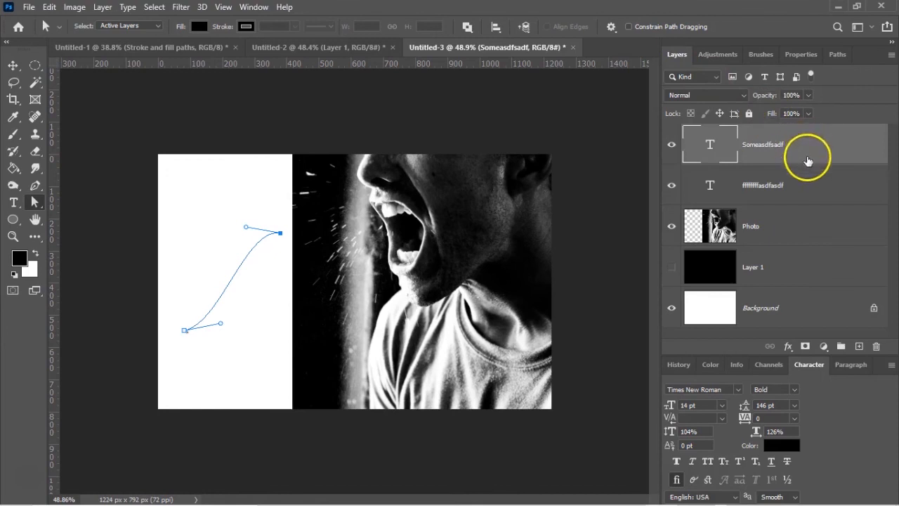
pyautogui.click(798, 184)
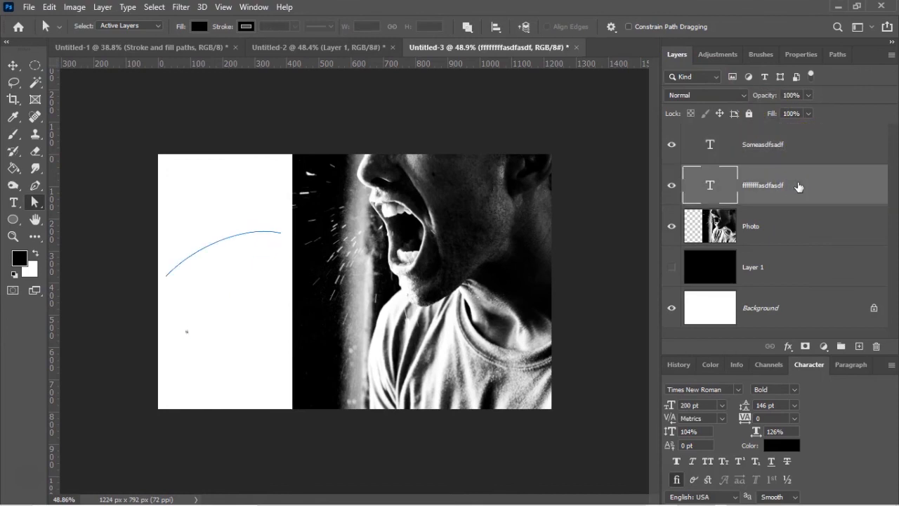
pyautogui.moveTo(802, 179); pyautogui.dragTo(876, 347)
pyautogui.moveTo(821, 160); pyautogui.dragTo(876, 346)
# Draw an open arc with the Pen tool across the upper middle of the white area beside the mouth
pyautogui.click(836, 55)
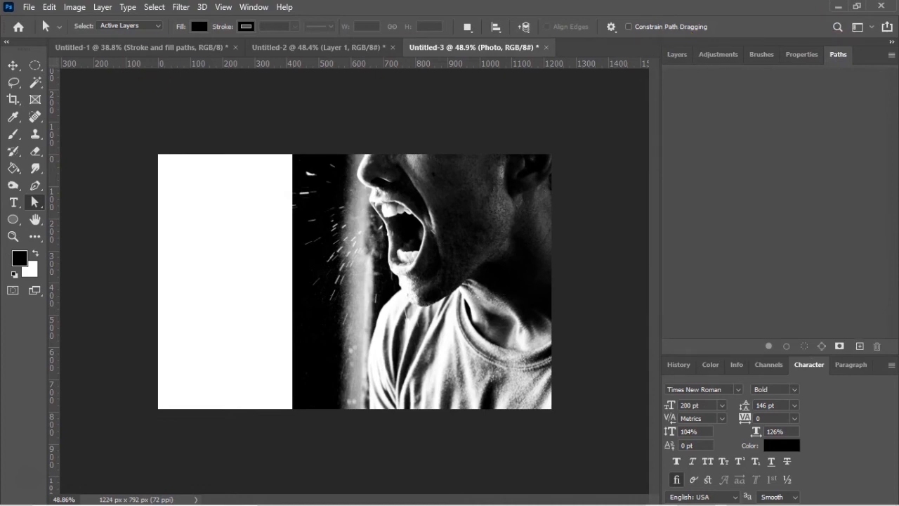
pyautogui.click(36, 186)
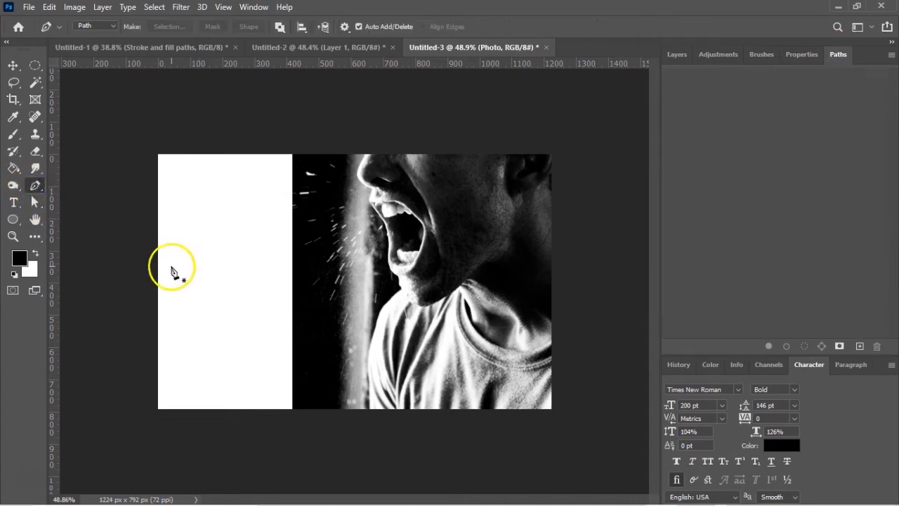
pyautogui.moveTo(163, 272); pyautogui.dragTo(197, 239)
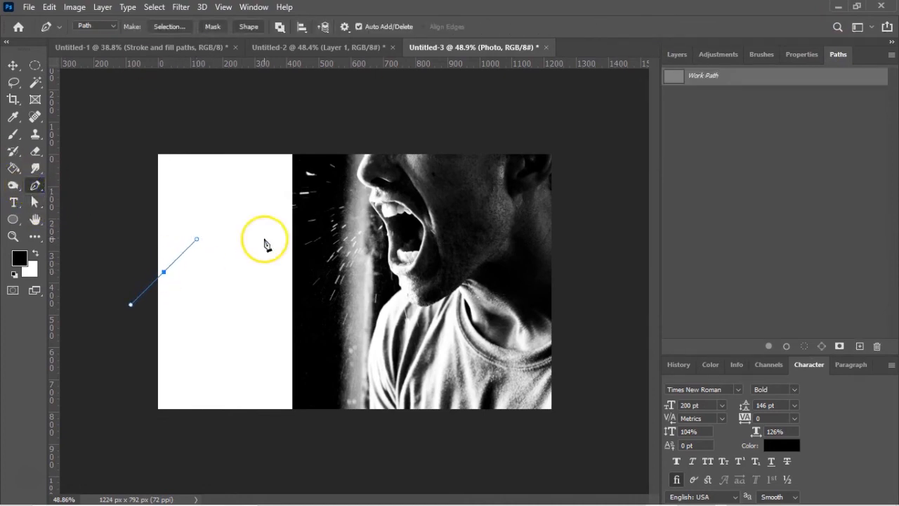
pyautogui.moveTo(285, 234); pyautogui.dragTo(329, 241)
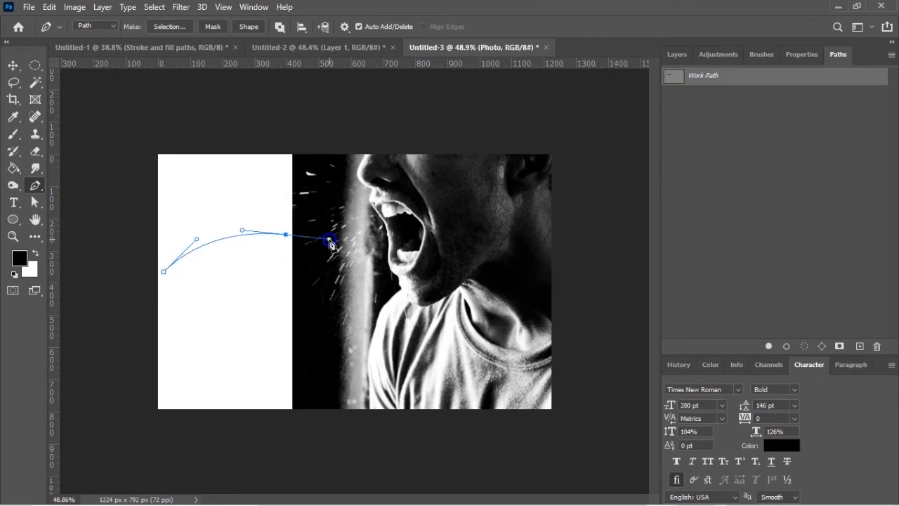
pyautogui.press('Escape')
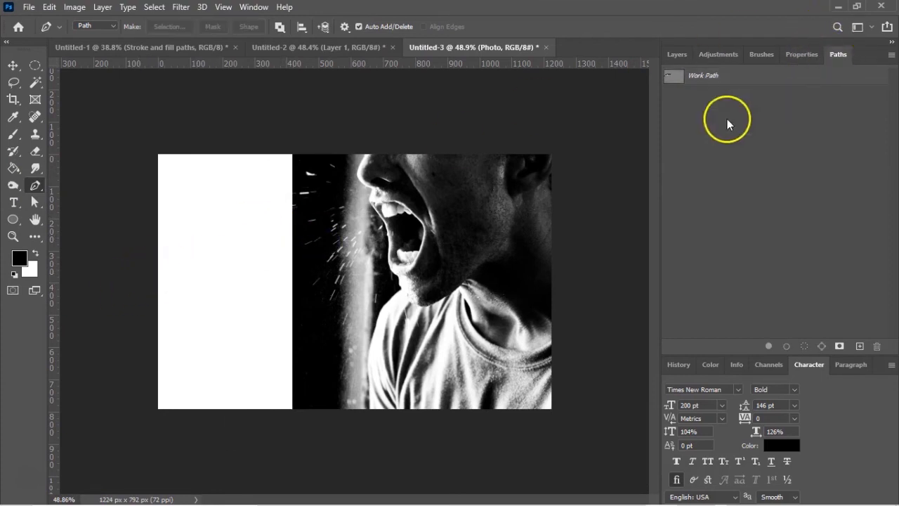
# Reselect the work path and add a second open arc just below the first one
pyautogui.click(719, 76)
pyautogui.moveTo(165, 310); pyautogui.dragTo(190, 281)
pyautogui.moveTo(285, 261); pyautogui.dragTo(307, 269)
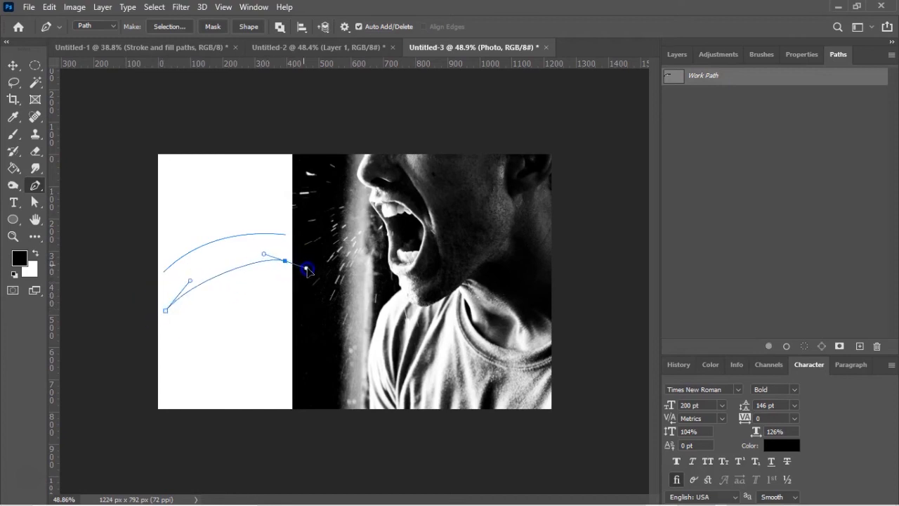
pyautogui.press('Escape')
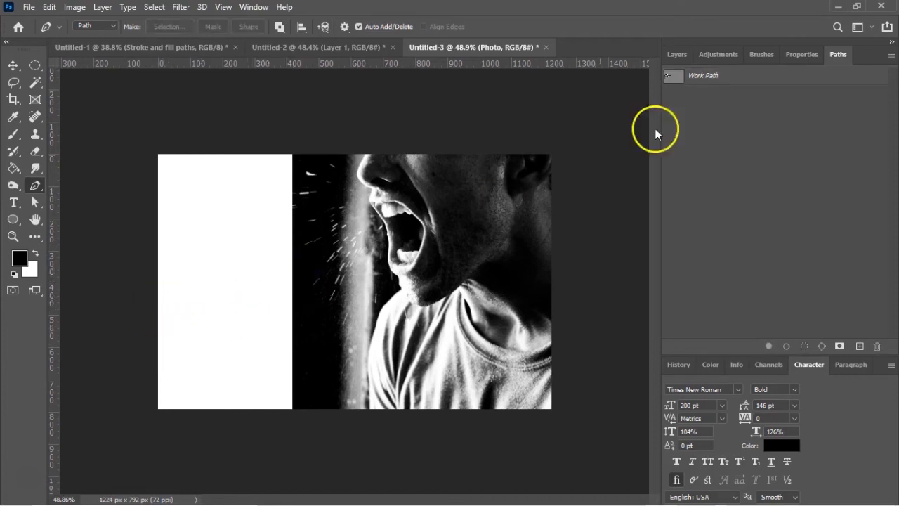
# Reselect the work path and add a third open arc below the second one
pyautogui.click(748, 75)
pyautogui.moveTo(163, 351); pyautogui.dragTo(196, 326)
pyautogui.moveTo(281, 298); pyautogui.dragTo(304, 298)
pyautogui.press('Escape')
# Draw an open arc near the lower edge of the white area and select its work path
pyautogui.moveTo(172, 389); pyautogui.dragTo(190, 367)
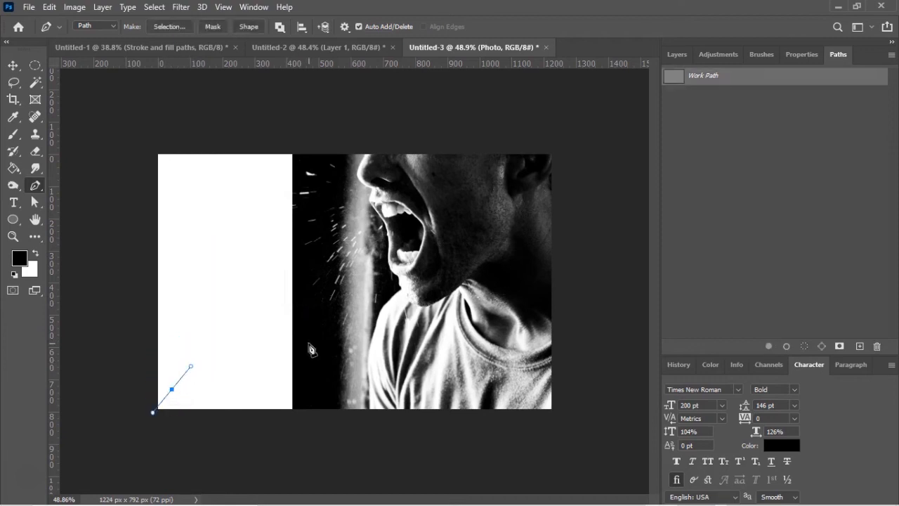
pyautogui.moveTo(275, 338); pyautogui.dragTo(304, 341)
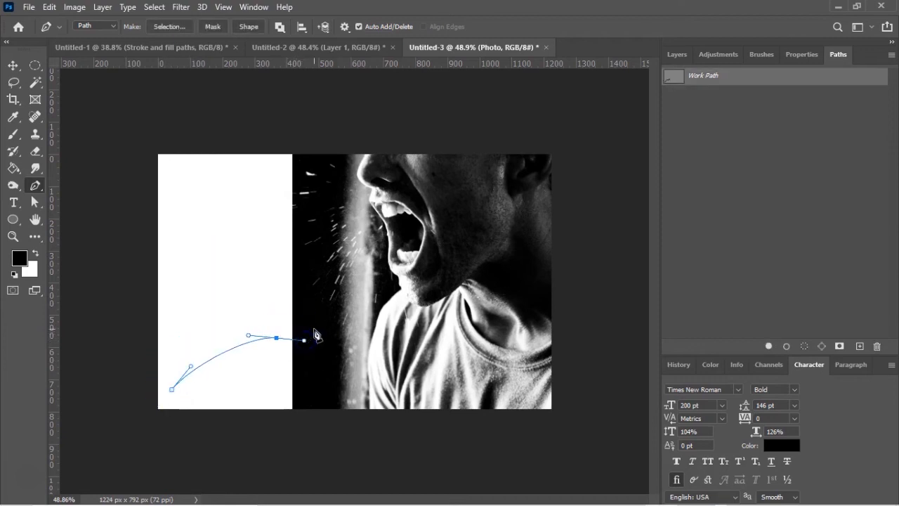
pyautogui.press('Escape')
pyautogui.click(749, 76)
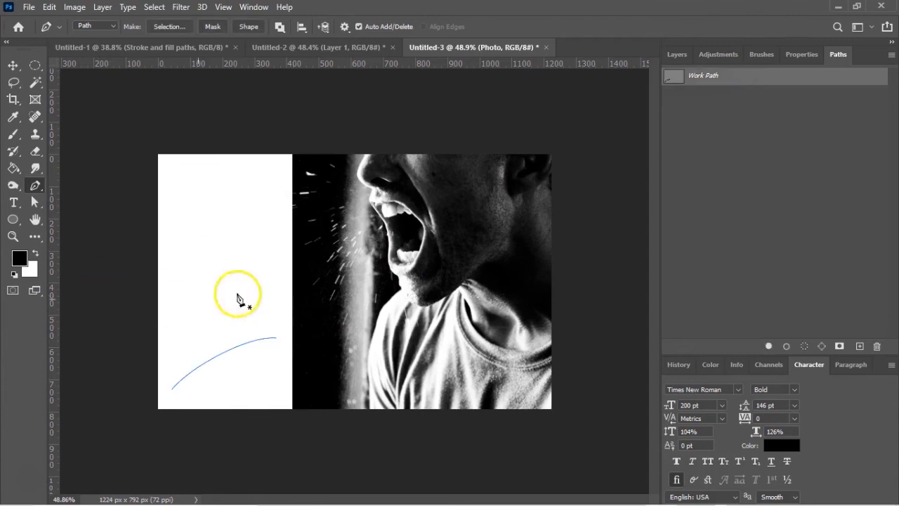
# Leave the work path unsaved and add an open arc above the existing lower arc in the white area
pyautogui.doubleClick(730, 79)
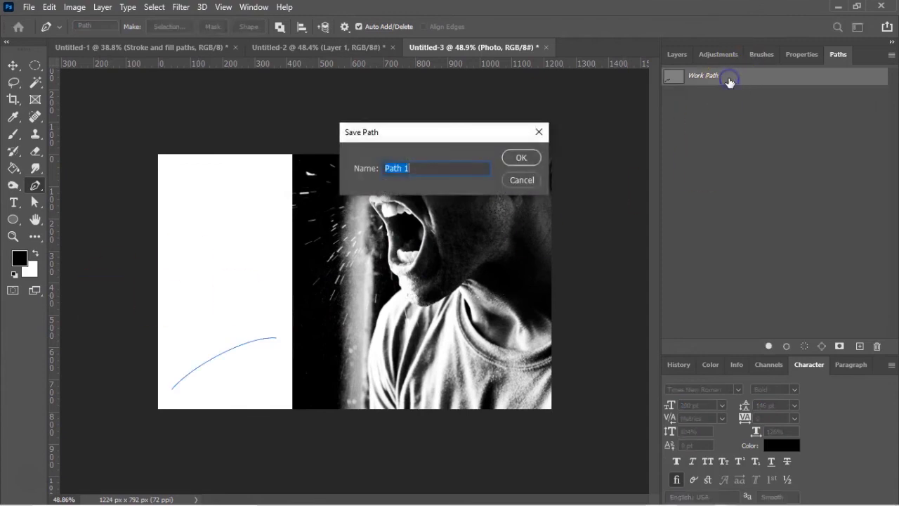
pyautogui.click(535, 179)
pyautogui.moveTo(161, 366); pyautogui.dragTo(172, 334)
pyautogui.moveTo(275, 295); pyautogui.dragTo(302, 296)
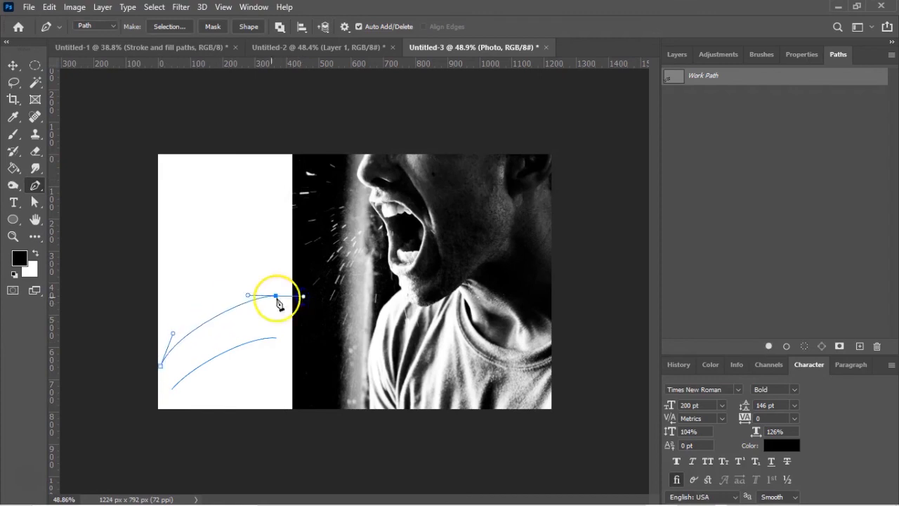
# Reselect the work path and add another open arc above the two existing ones
pyautogui.doubleClick(739, 76)
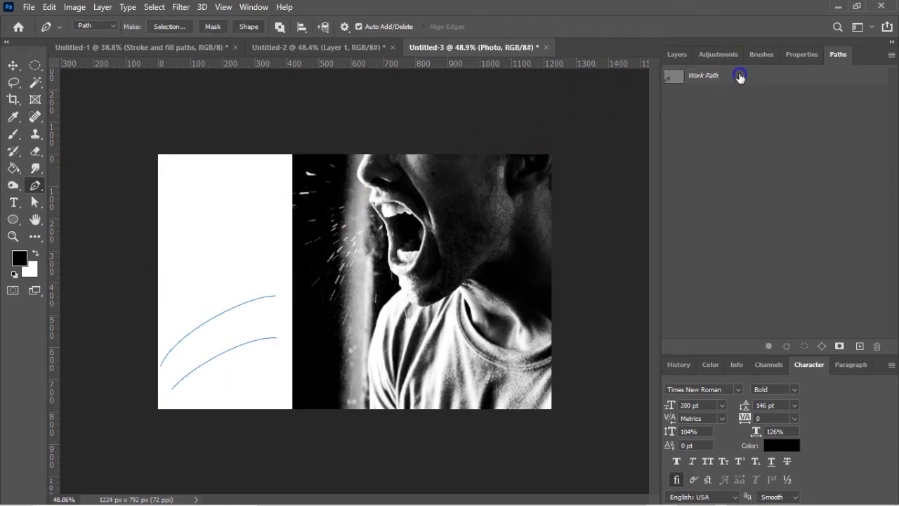
pyautogui.moveTo(160, 308); pyautogui.dragTo(182, 284)
pyautogui.moveTo(267, 263); pyautogui.dragTo(291, 257)
# Reselect the work path and draw a fourth open arc across the upper part of the white area
pyautogui.click(738, 93)
pyautogui.click(736, 79)
pyautogui.moveTo(163, 247); pyautogui.dragTo(184, 228)
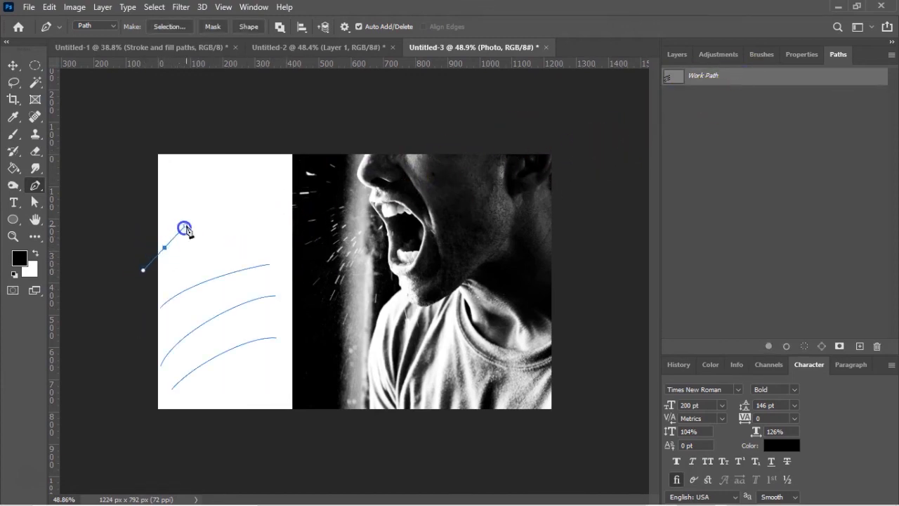
pyautogui.moveTo(274, 216); pyautogui.dragTo(301, 228)
pyautogui.press('Return')
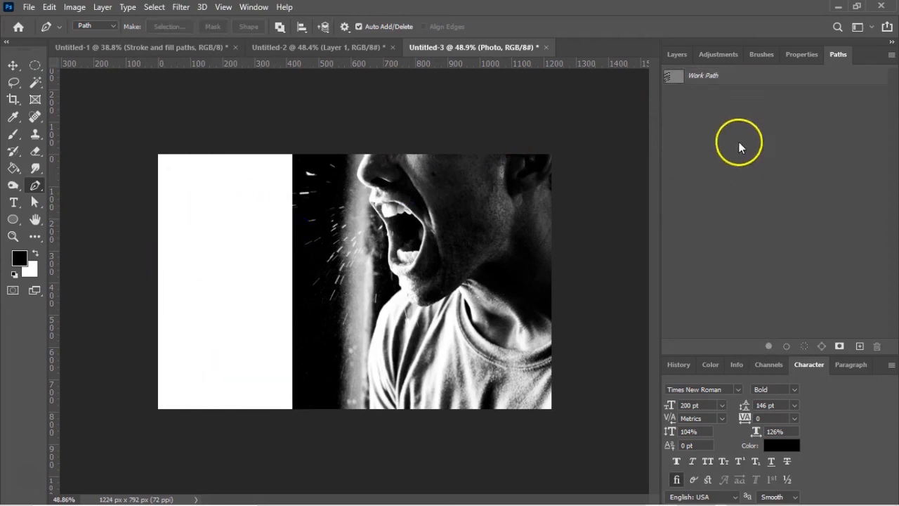
# Write "Sometimes Photoshop does things I don't.." at 14 pt along the uppermost arc of the work path
pyautogui.click(771, 77)
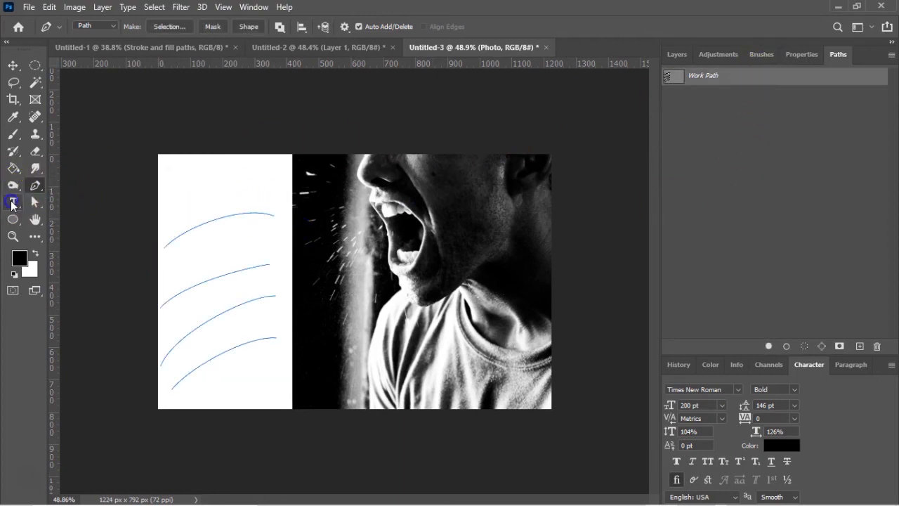
pyautogui.click(12, 203)
pyautogui.click(168, 243)
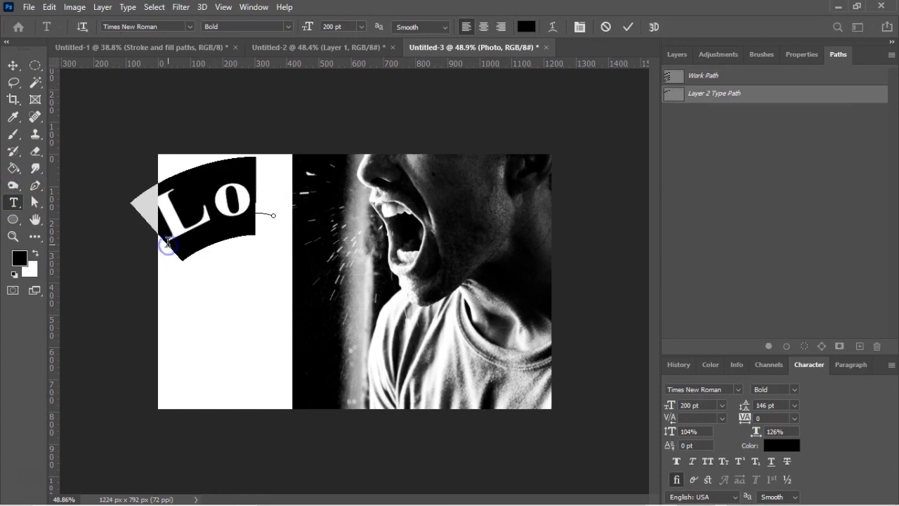
pyautogui.click(360, 26)
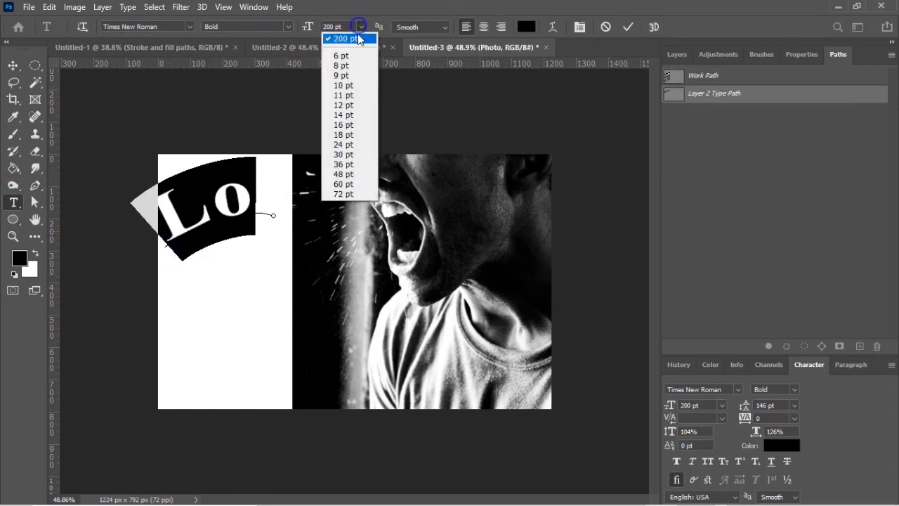
pyautogui.click(343, 115)
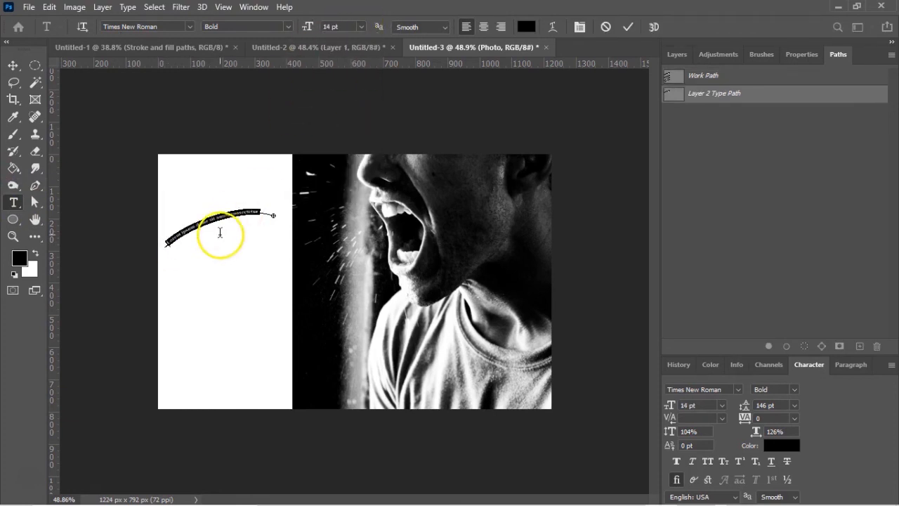
pyautogui.scroll(3, 219, 232)
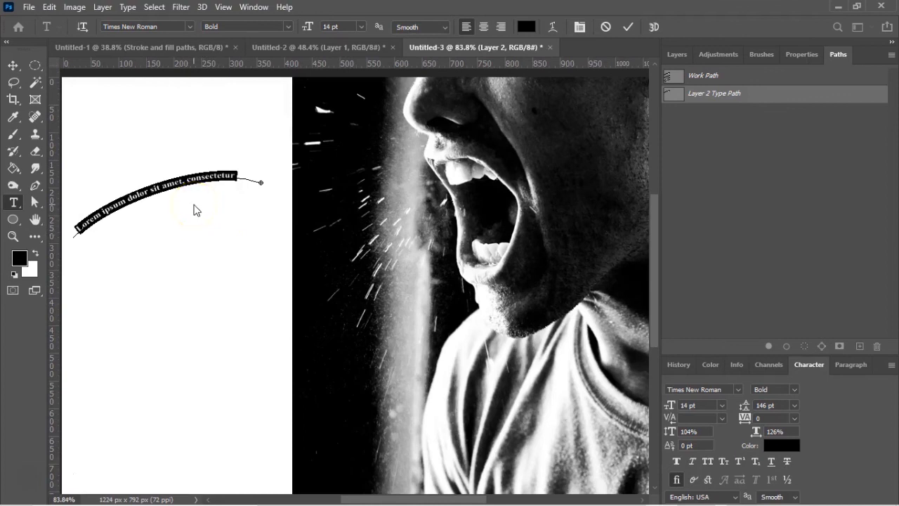
pyautogui.write('ame')
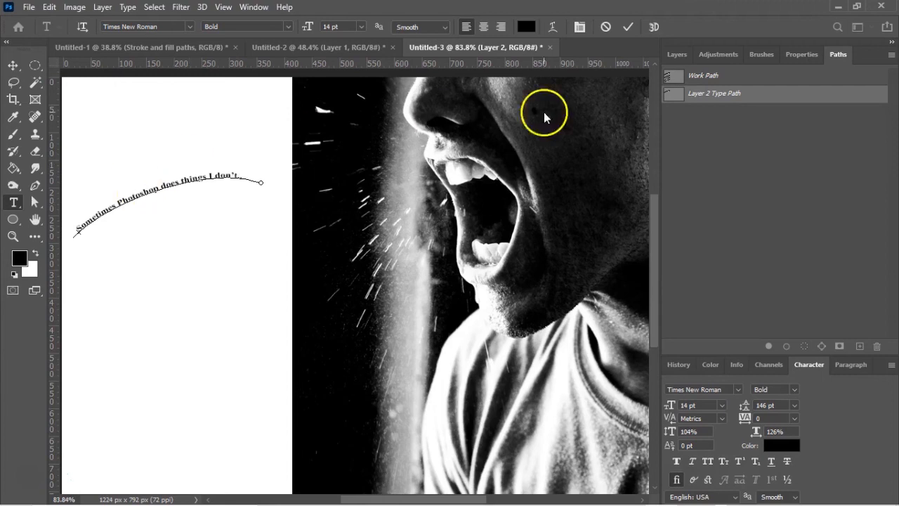
# Reselect the work path and write "...expect it to do and it makes me want to shout.." along the second arc from the top
pyautogui.click(667, 81)
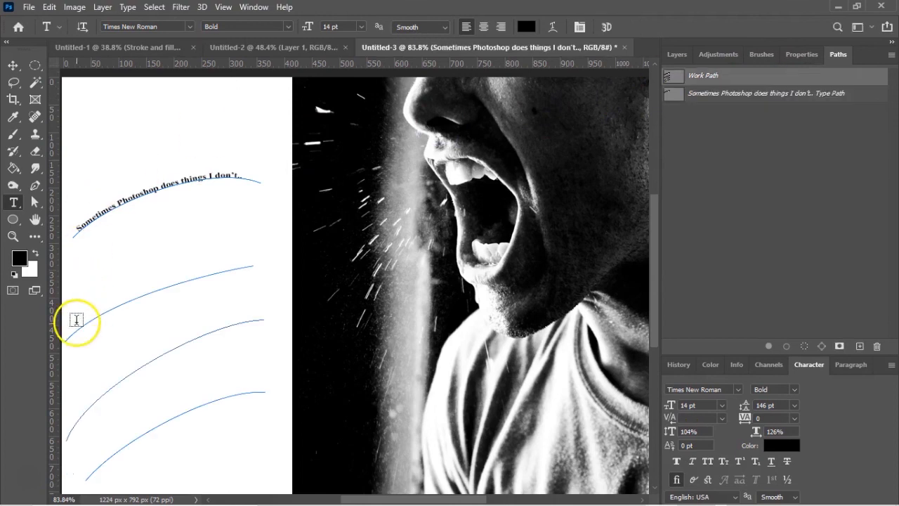
pyautogui.click(69, 340)
pyautogui.press('BackSpace')
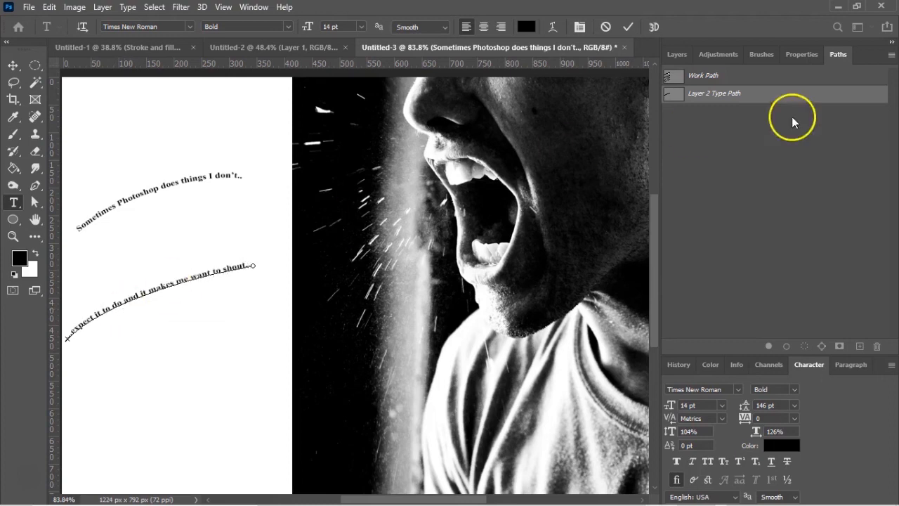
# Reselect the work path and write "..and make all sorts of gross spit droplets fly out of..." along the third arc
pyautogui.click(812, 80)
pyautogui.scroll(-1, 199, 230)
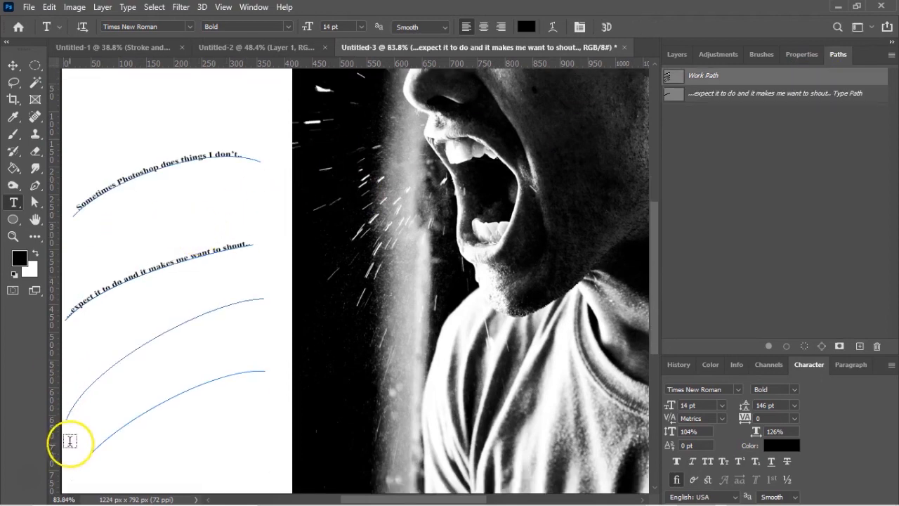
pyautogui.click(70, 412)
pyautogui.press('BackSpace')
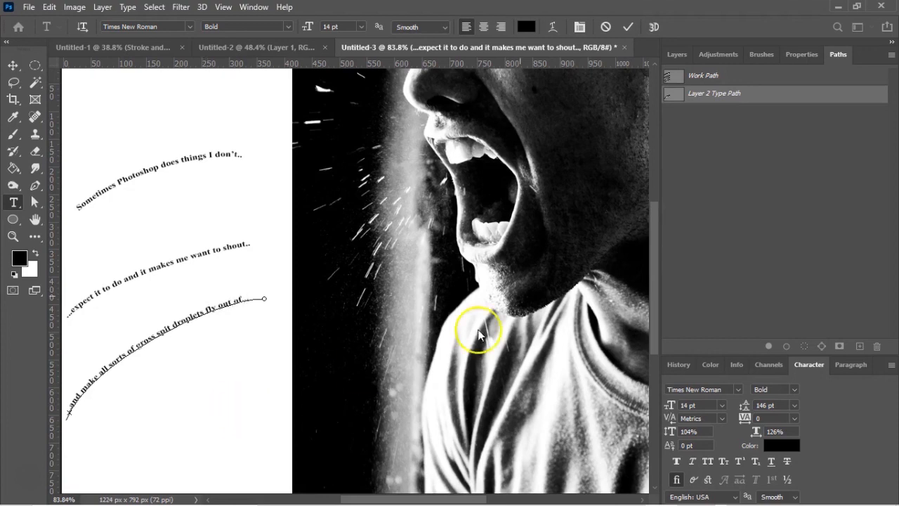
# Reselect the work path and write "..my mouth which is not good because COVID." along the lowest arc
pyautogui.click(750, 76)
pyautogui.scroll(-1, 192, 216)
pyautogui.scroll(-1, 192, 216)
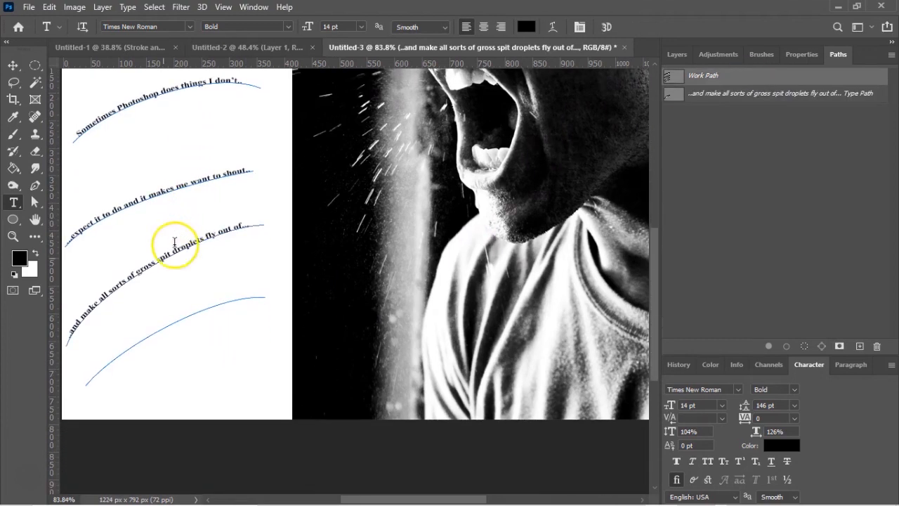
pyautogui.click(89, 379)
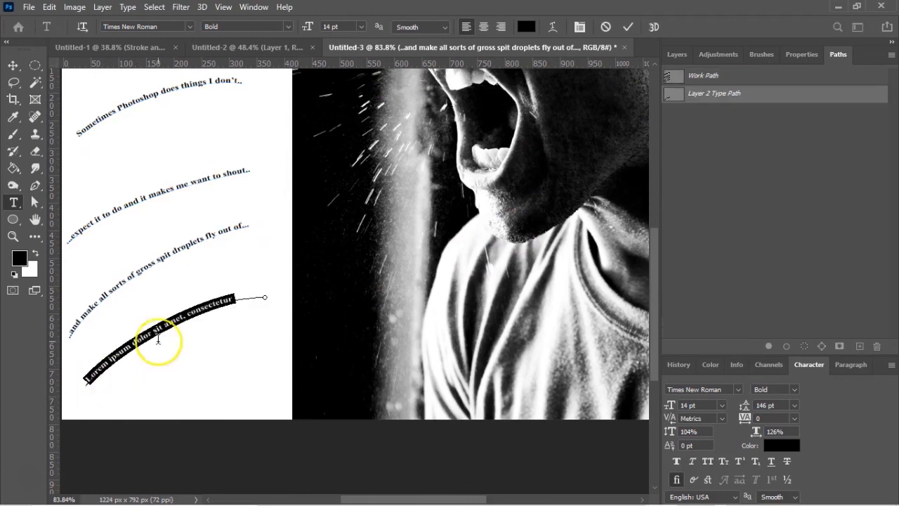
pyautogui.write('My')
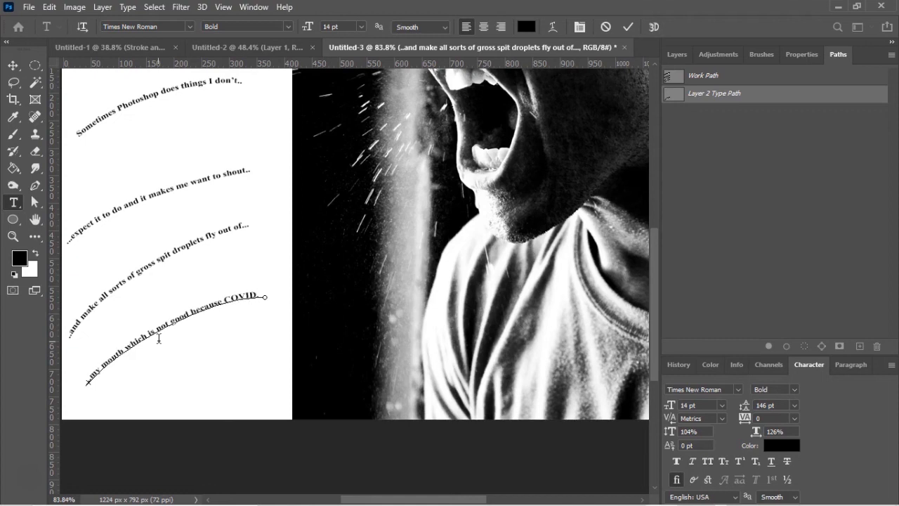
pyautogui.scroll(3, 187, 221)
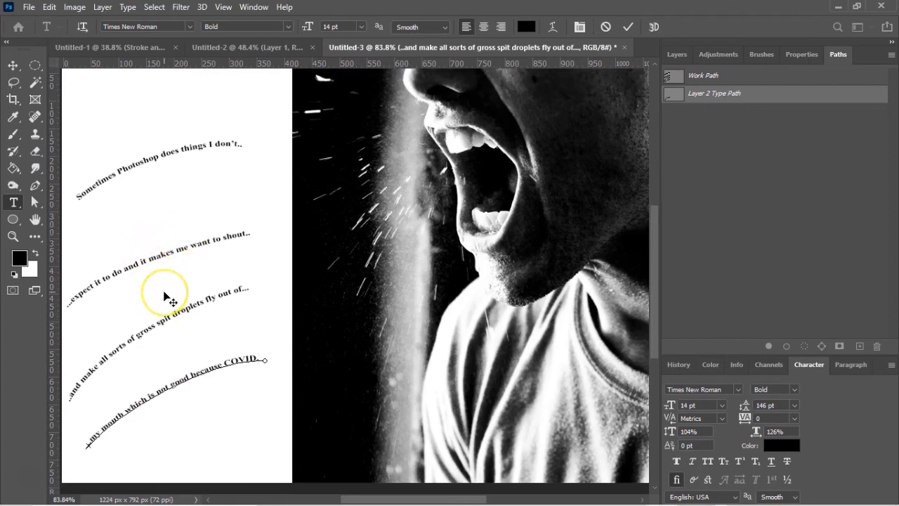
pyautogui.scroll(-2, 168, 301)
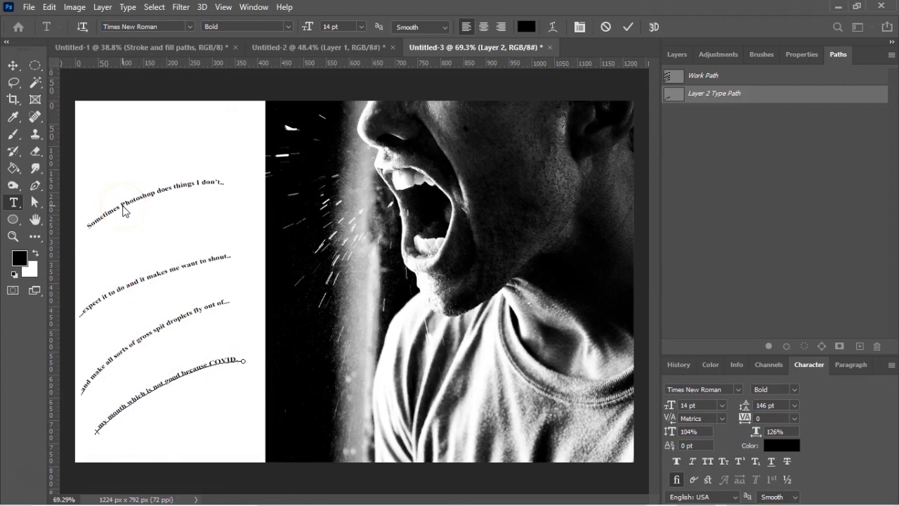
pyautogui.moveTo(519, 502)
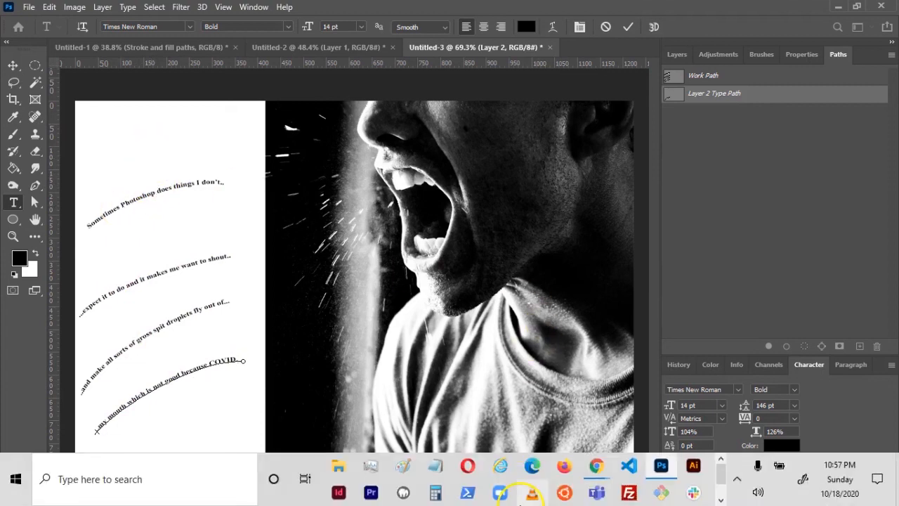
# Switch to the Untitled-2 document and rasterize the layer style of the flaming text layer, Layer 1
pyautogui.click(334, 50)
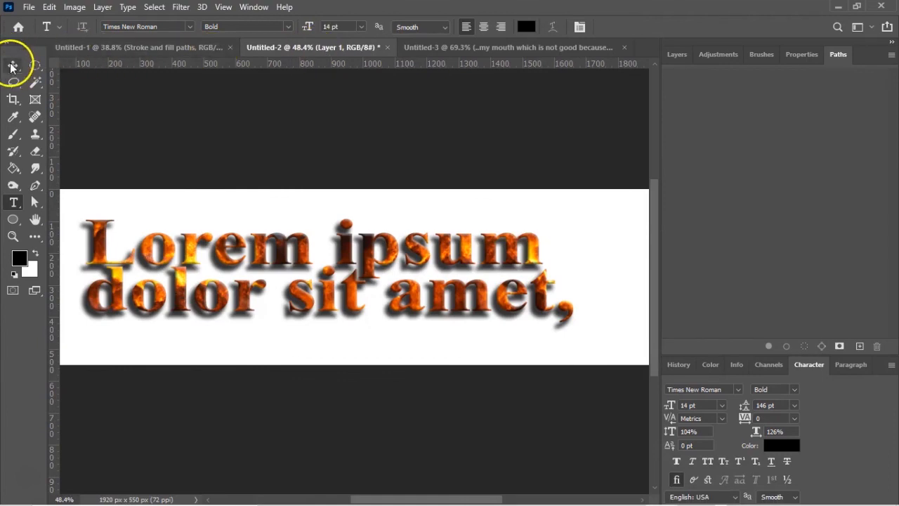
pyautogui.click(34, 65)
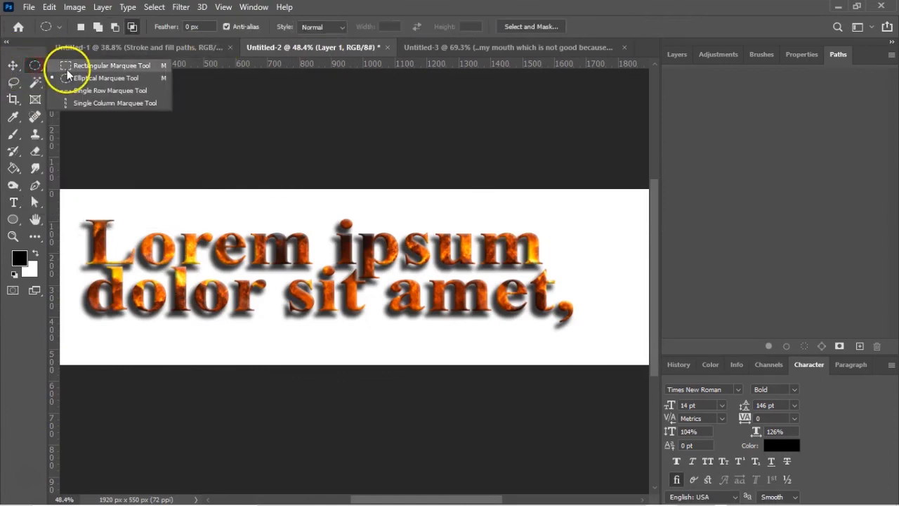
pyautogui.click(674, 56)
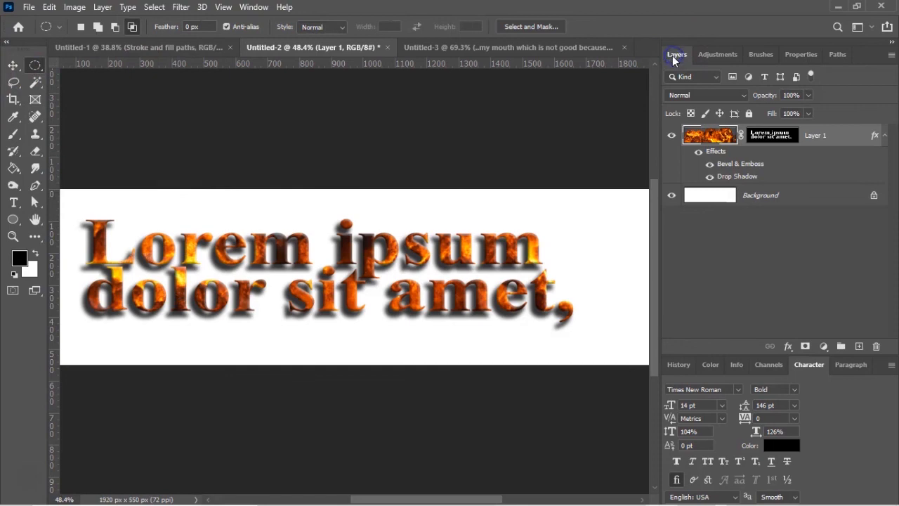
pyautogui.rightClick(850, 134)
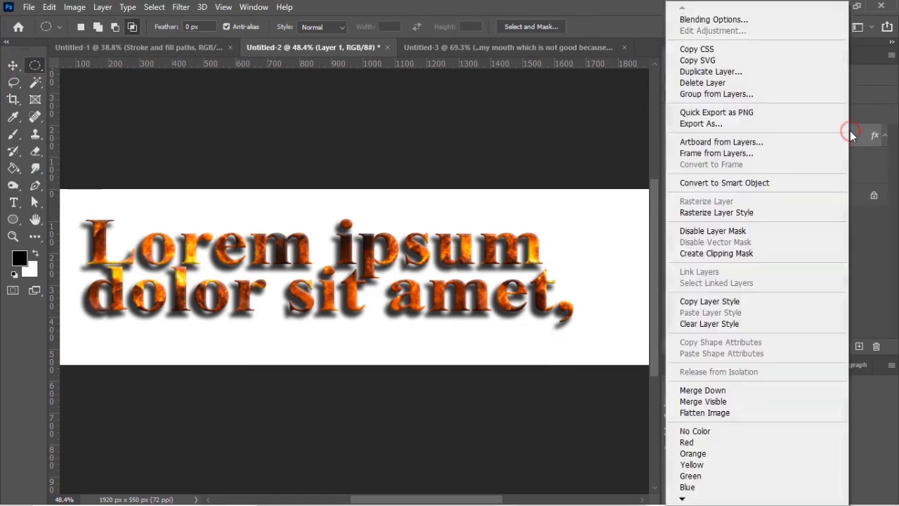
pyautogui.click(714, 213)
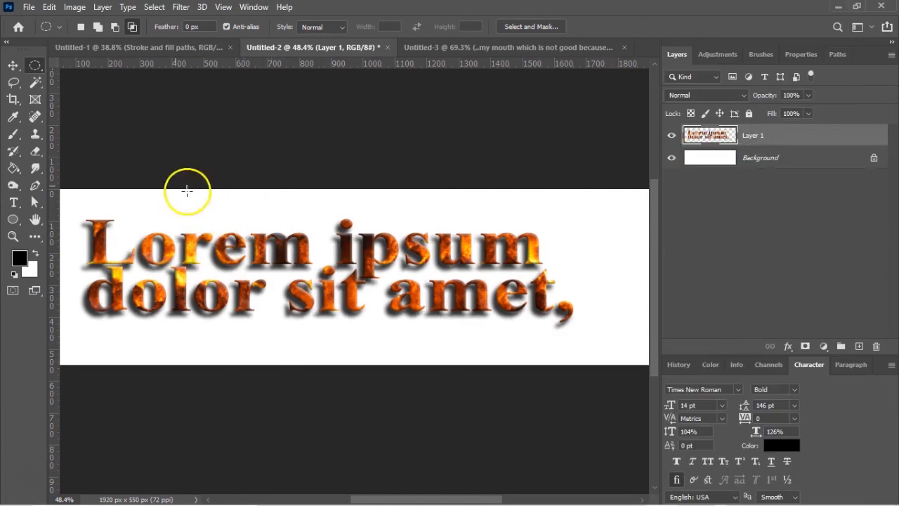
# Copy the flaming text using a rectangular marquee selection around it and paste it into the Untitled-3 document
pyautogui.rightClick(33, 65)
pyautogui.click(67, 66)
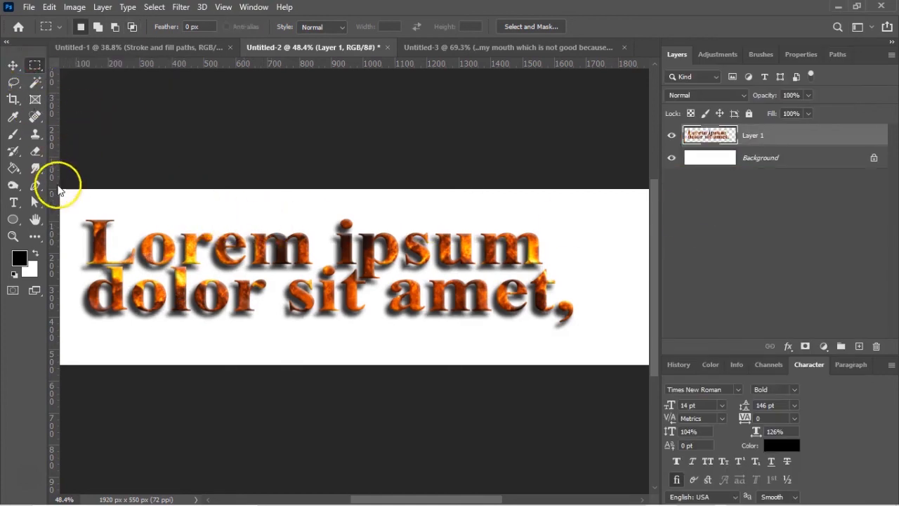
pyautogui.moveTo(75, 205); pyautogui.dragTo(598, 336)
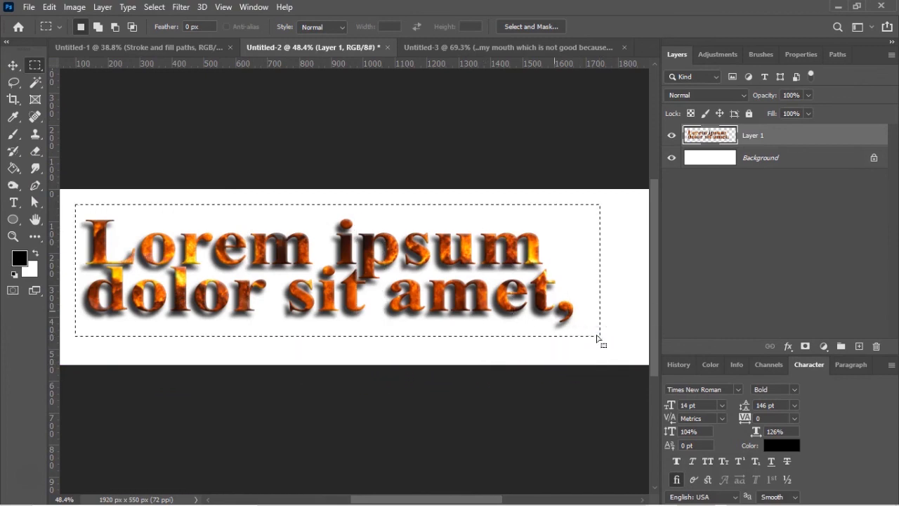
pyautogui.click(456, 48)
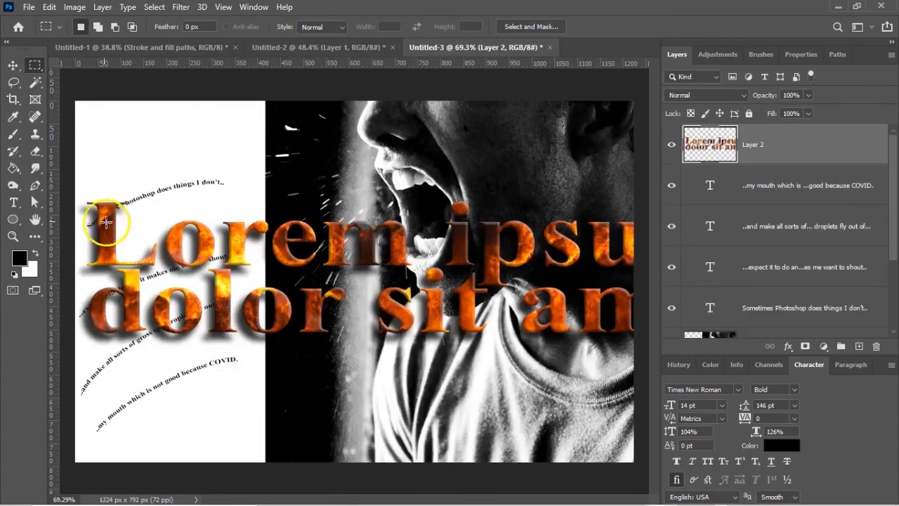
# Move the pasted flaming text up so it starts in the upper left corner area of the white region
pyautogui.click(12, 64)
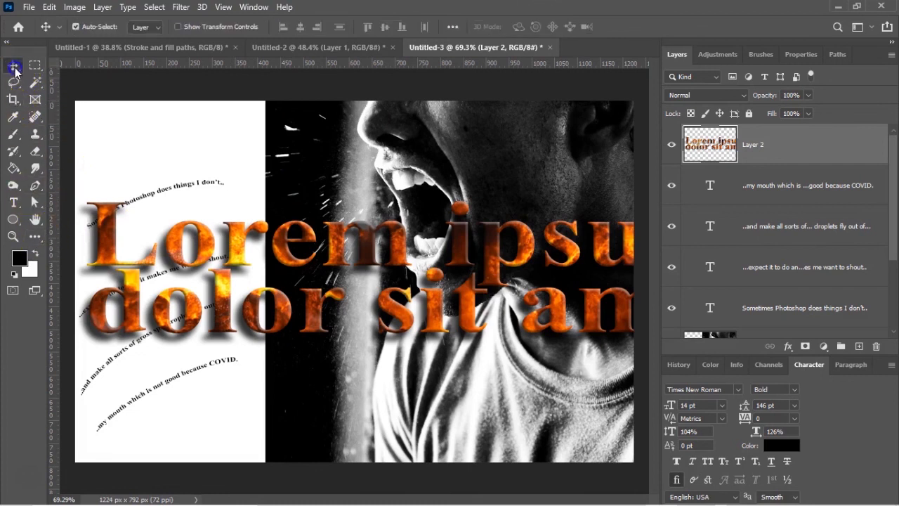
pyautogui.moveTo(107, 236); pyautogui.dragTo(153, 161)
pyautogui.rightClick(153, 162)
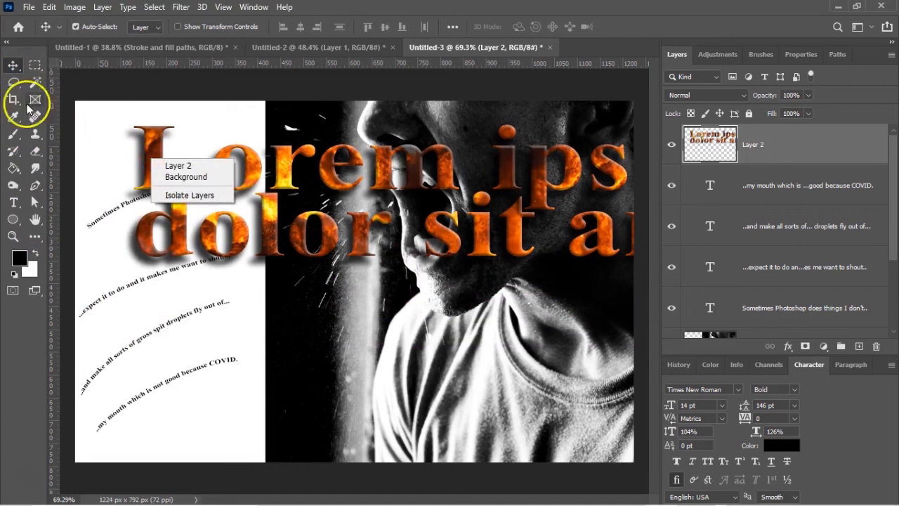
pyautogui.click(37, 199)
pyautogui.moveTo(256, 186); pyautogui.dragTo(203, 176)
pyautogui.click(186, 136)
# Scale the pasted flaming text down proportionally to about 24% and fit it at the top of the white area
pyautogui.click(49, 7)
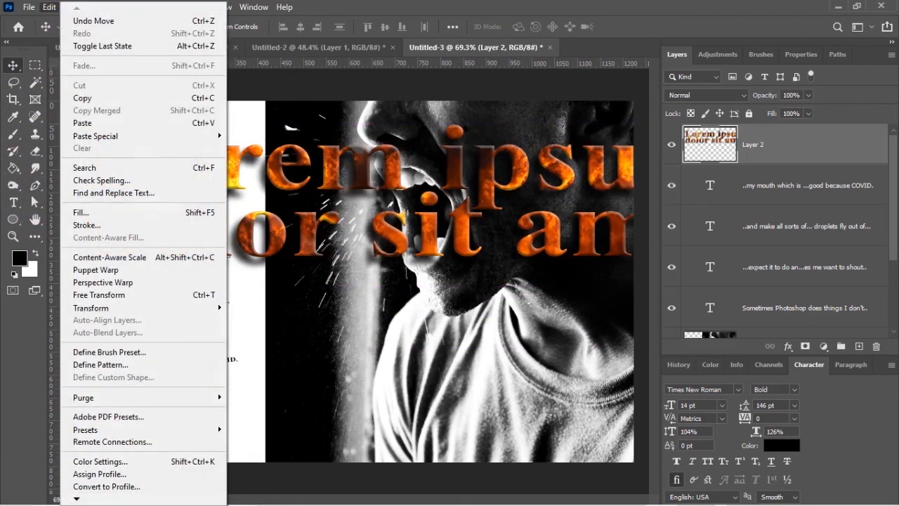
pyautogui.click(94, 294)
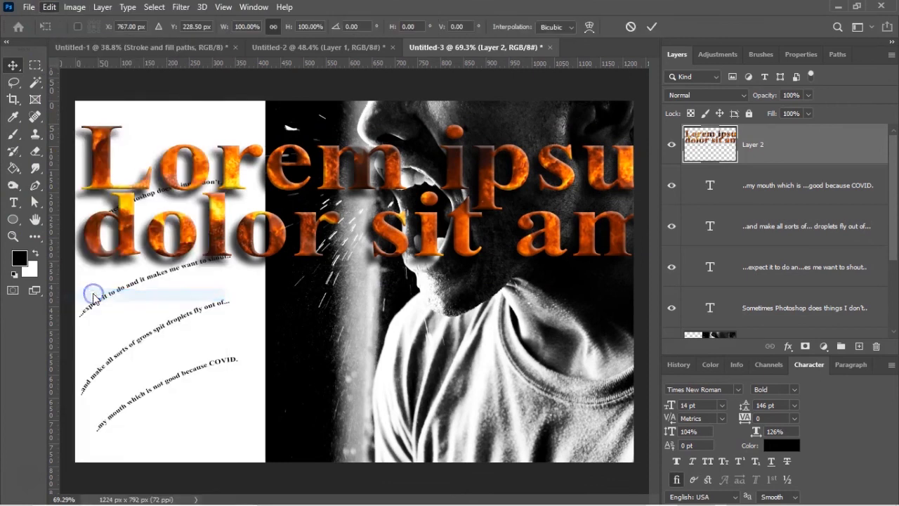
pyautogui.moveTo(69, 285); pyautogui.dragTo(308, 241)
pyautogui.moveTo(386, 204); pyautogui.dragTo(159, 138)
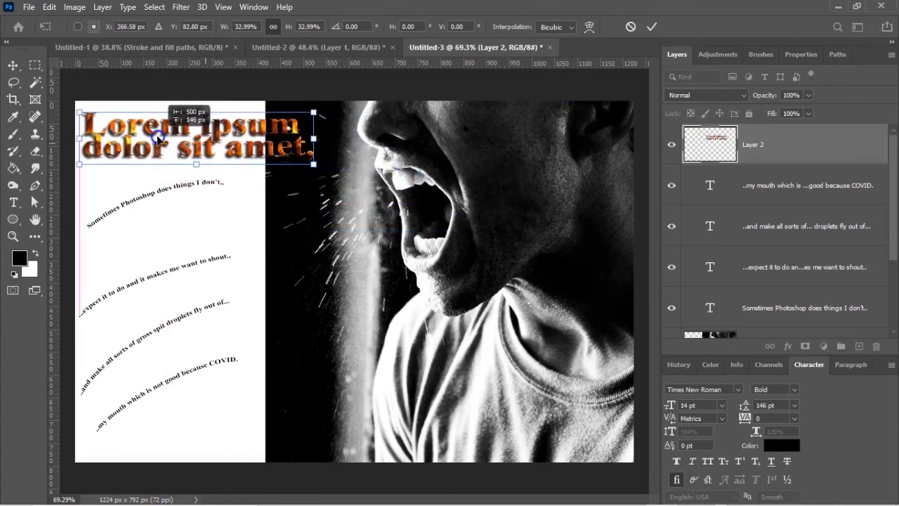
pyautogui.moveTo(79, 163); pyautogui.dragTo(124, 145)
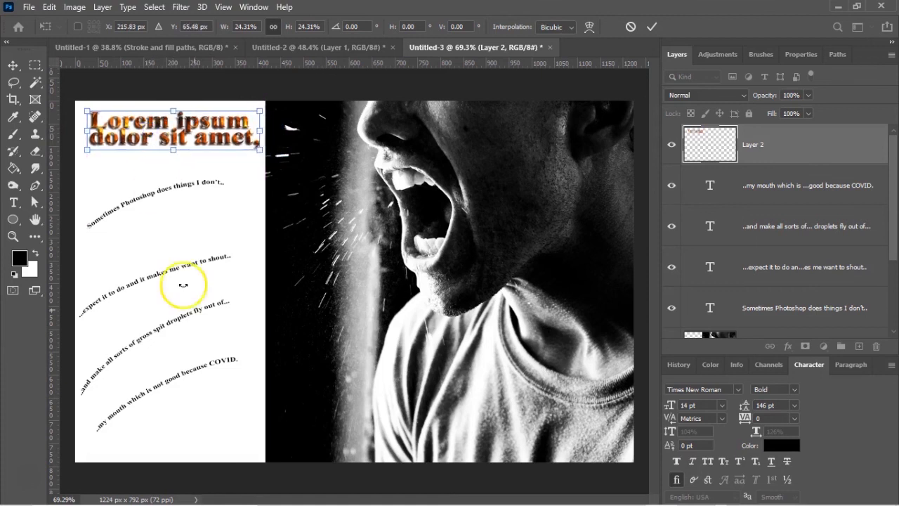
pyautogui.click(248, 346)
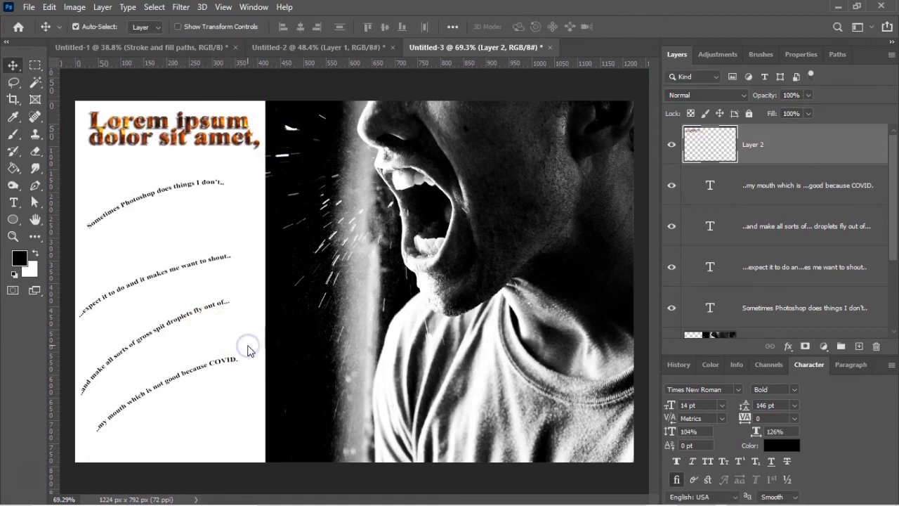
pyautogui.click(255, 358)
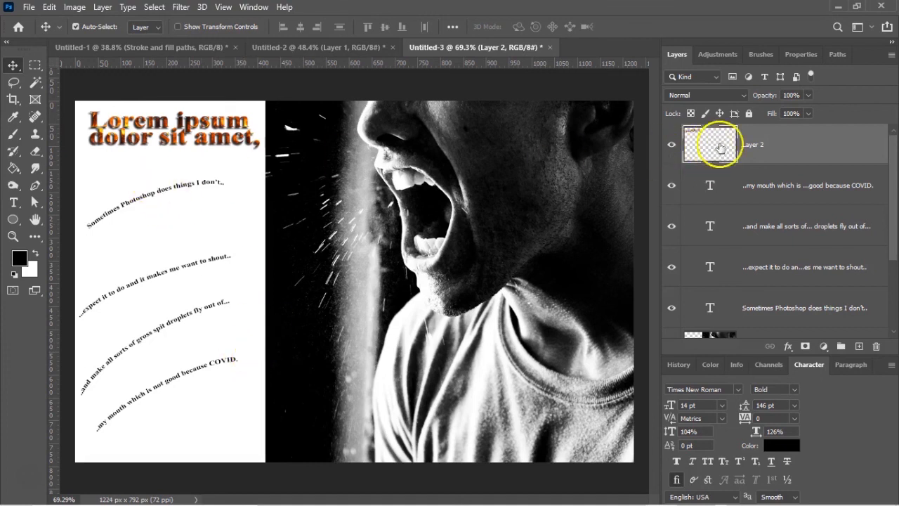
# Preview the composition with the black Layer 1 shown, and hide that layer again
pyautogui.scroll(-2, 716, 260)
pyautogui.click(672, 309)
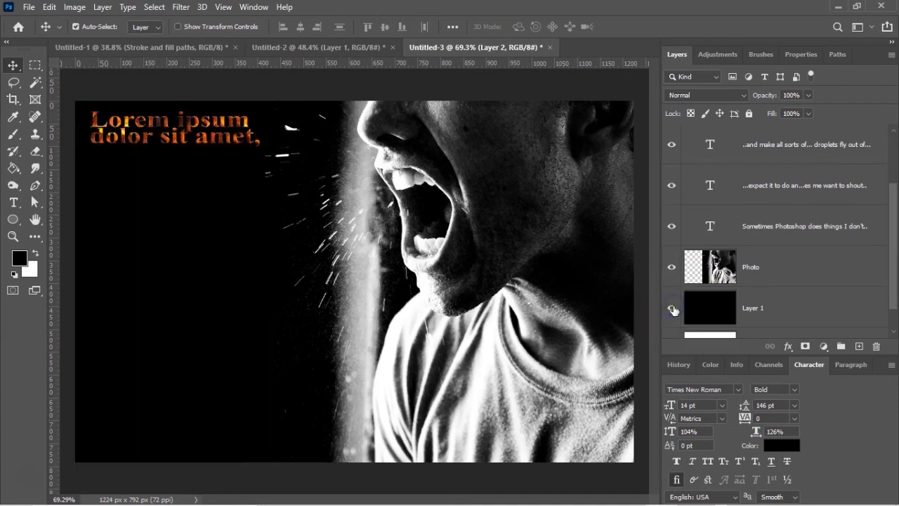
pyautogui.click(672, 309)
# Recolour the uppermost curved line, "Sometimes Photoshop does things I don't..", to light pink f2c3c3
pyautogui.doubleClick(155, 193)
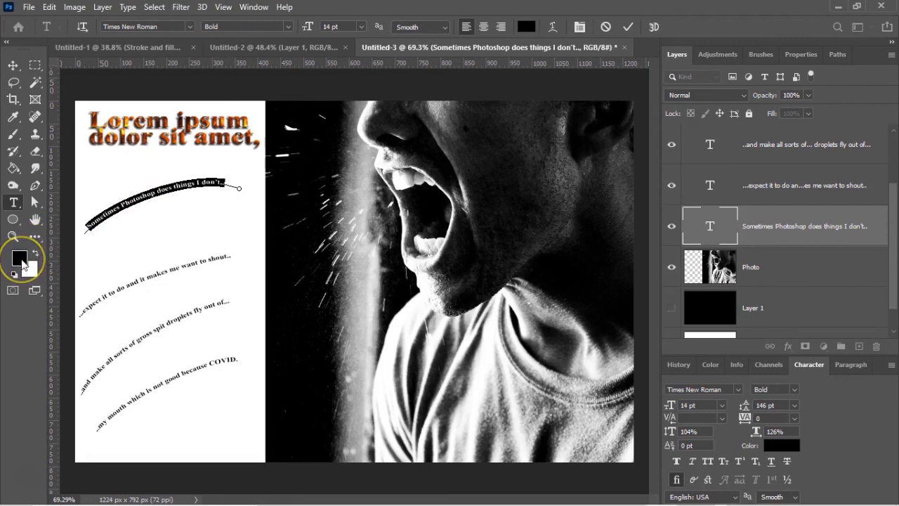
pyautogui.click(21, 262)
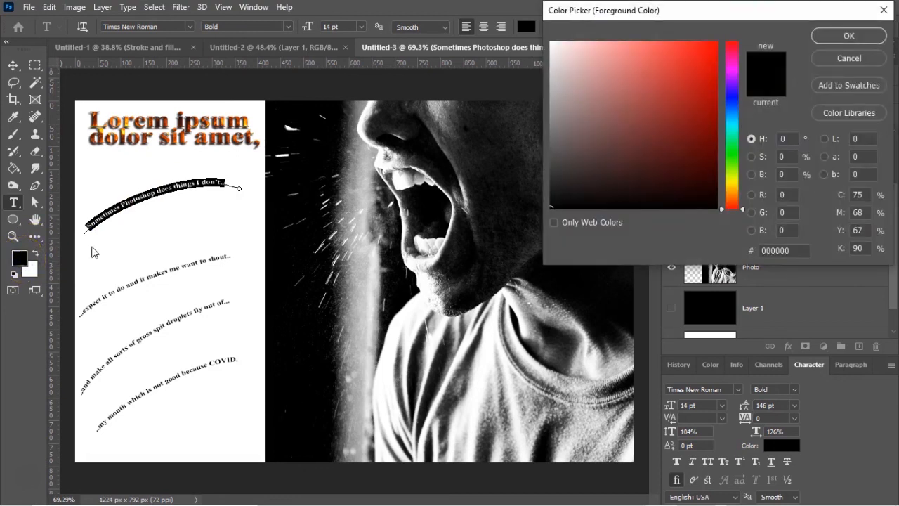
pyautogui.click(605, 52)
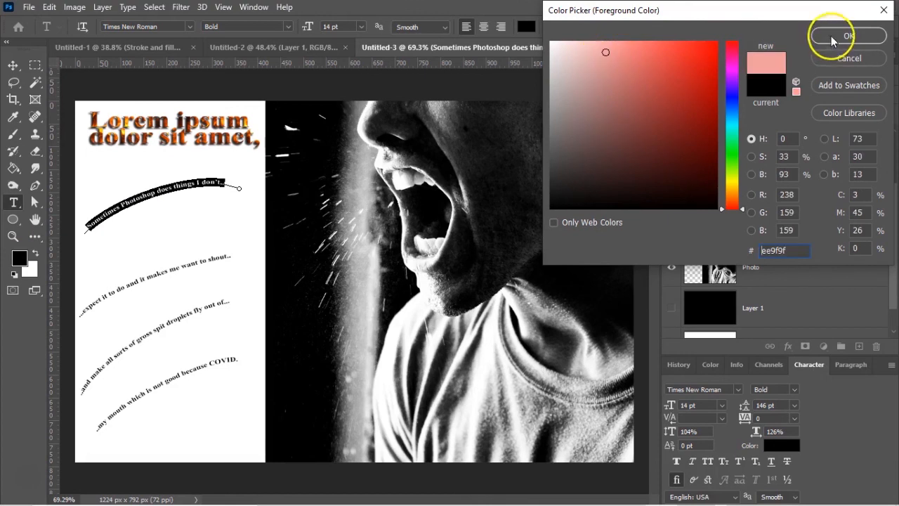
pyautogui.click(574, 82)
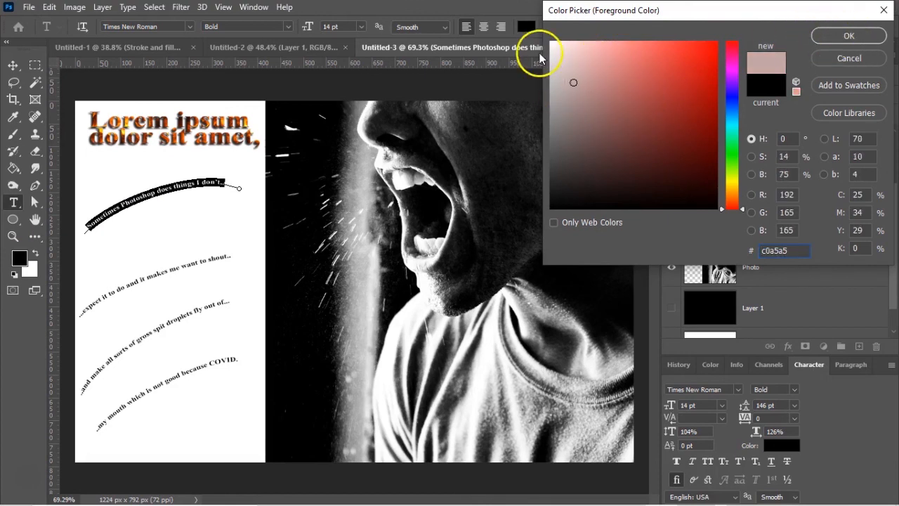
pyautogui.click(582, 49)
pyautogui.click(794, 254)
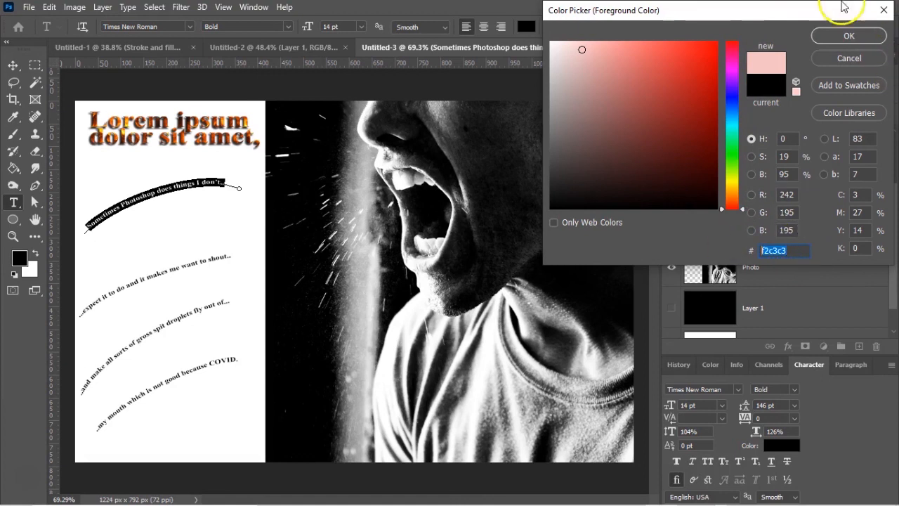
pyautogui.click(839, 35)
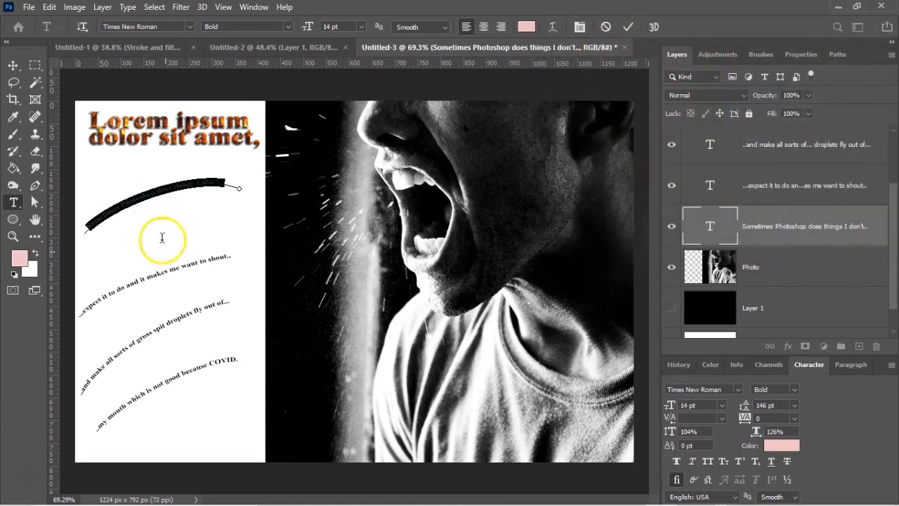
pyautogui.click(122, 294)
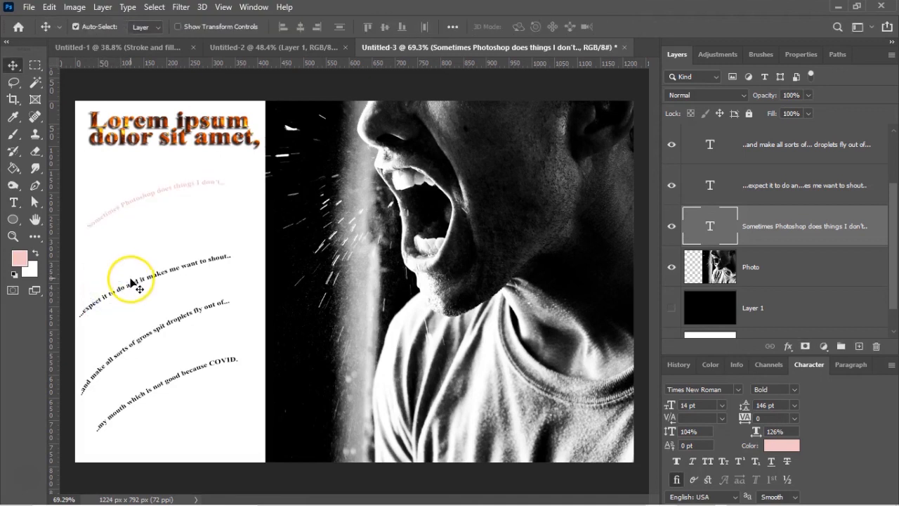
# Apply the light pink f2c3c3 to the second curved line, "...expect it to do and it makes me want to shout..", and copy its hex code
pyautogui.doubleClick(135, 282)
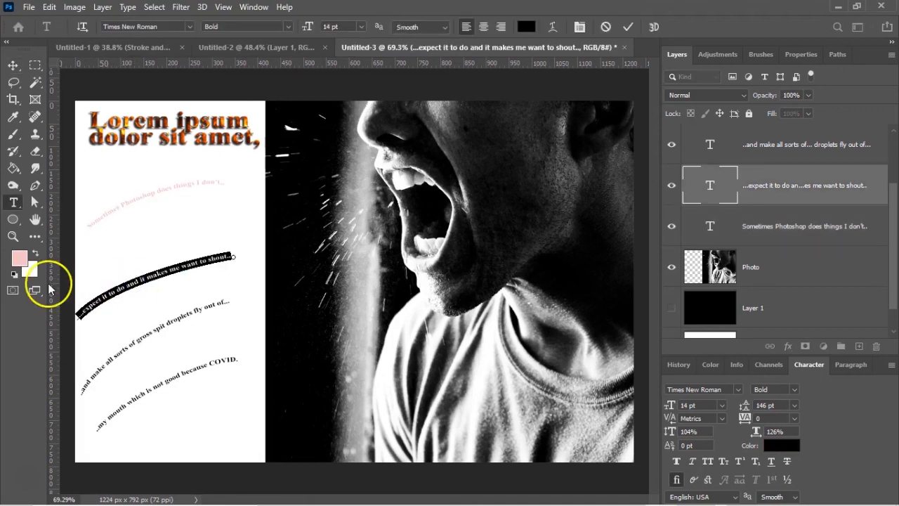
pyautogui.click(19, 260)
pyautogui.click(799, 247)
pyautogui.hotkey('ctrl', 'c')
pyautogui.click(821, 34)
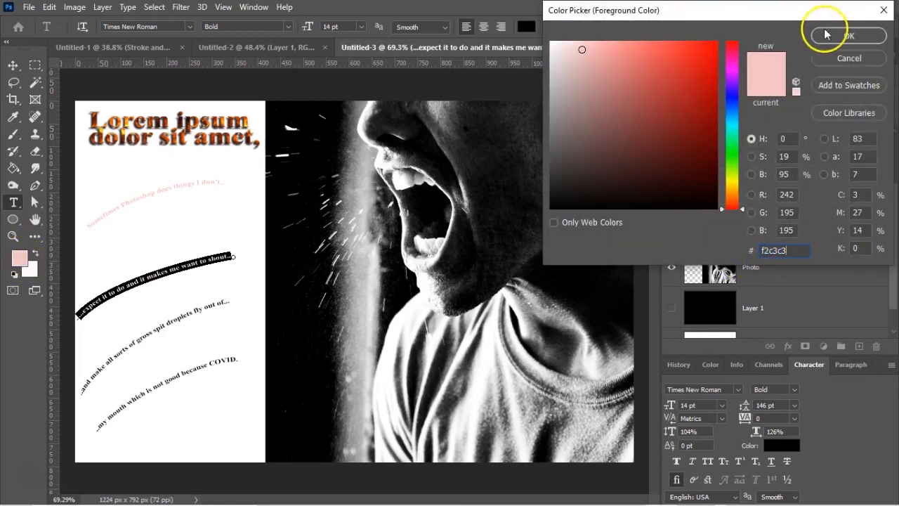
pyautogui.click(164, 294)
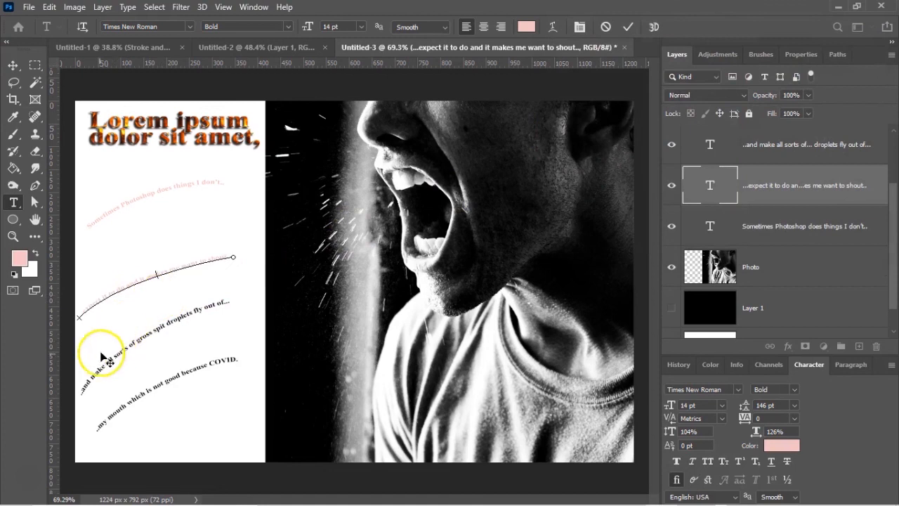
pyautogui.click(82, 388)
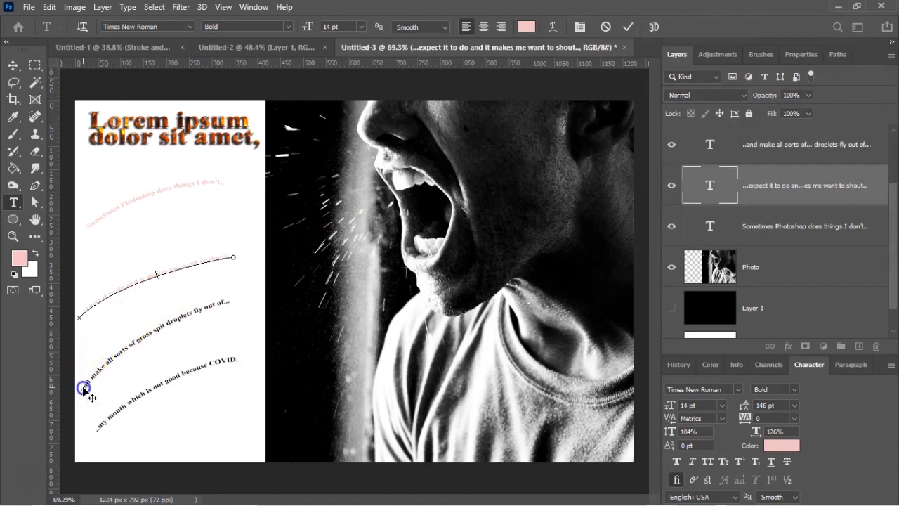
pyautogui.hotkey('ctrl', 'Return')
# Recolour the third curved line, "..and make all sorts of gross spit droplets fly out of...", using the copied hex code f2c3c3
pyautogui.click(156, 320)
pyautogui.tripleClick(156, 317)
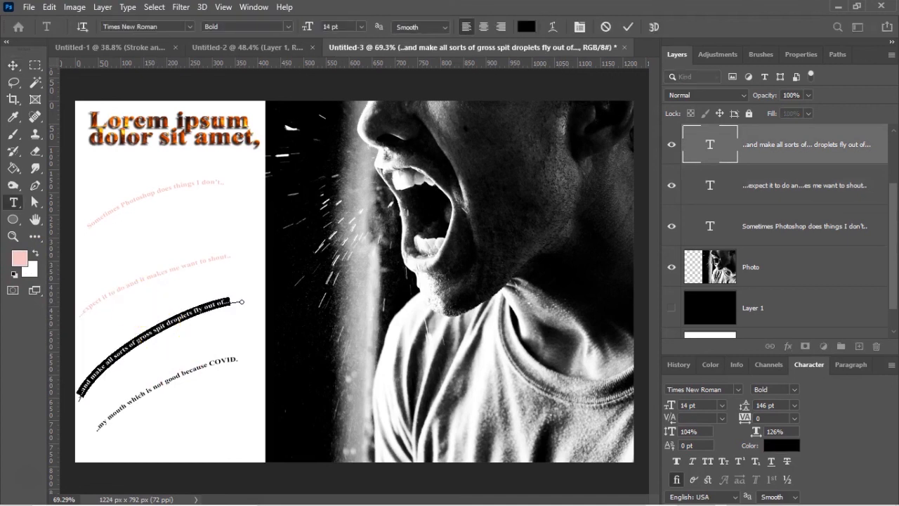
pyautogui.click(20, 258)
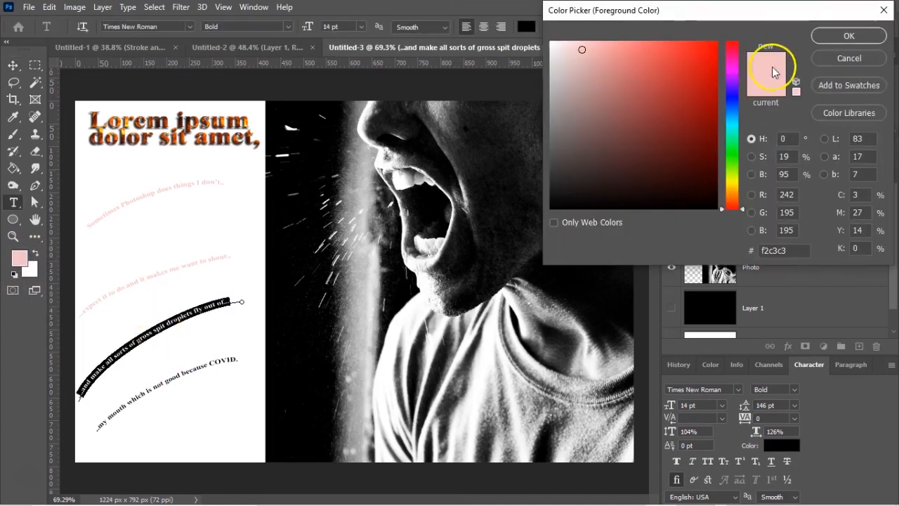
pyautogui.moveTo(795, 250); pyautogui.dragTo(734, 250)
pyautogui.hotkey('ctrl', 'v')
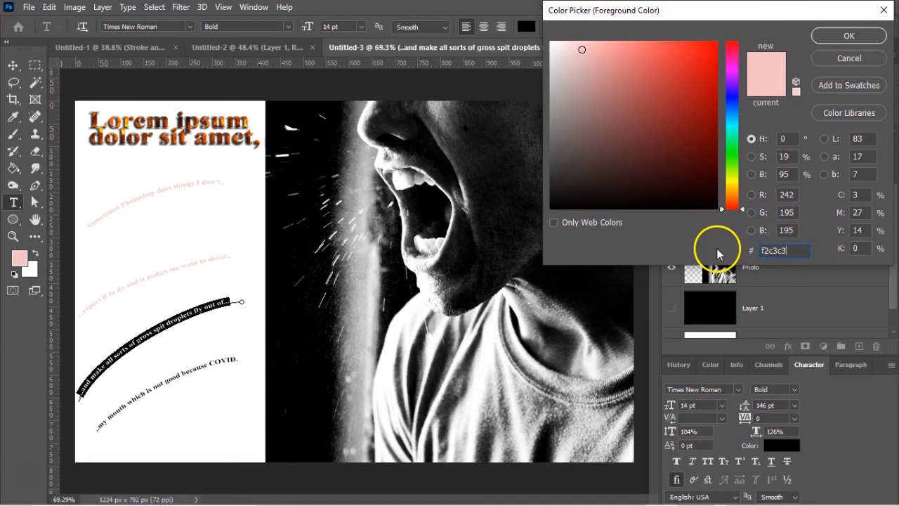
pyautogui.click(849, 37)
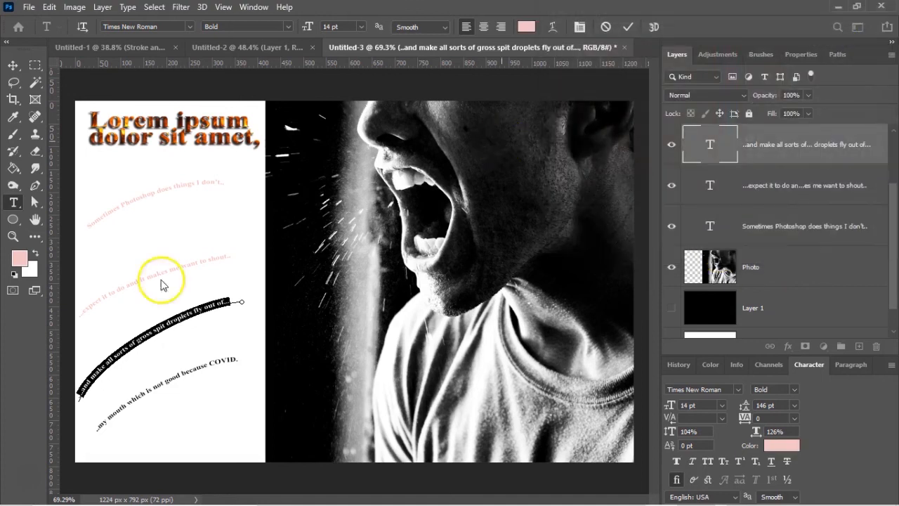
pyautogui.click(107, 422)
pyautogui.press('v')
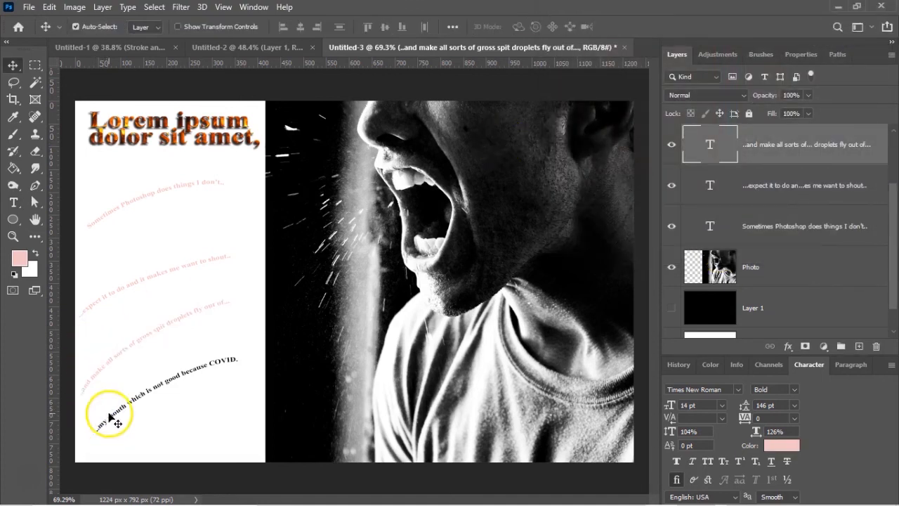
# Recolour the lowest curved line, "..my mouth which is not good because COVID.", to light pink f2c3c3
pyautogui.click(110, 417)
pyautogui.doubleClick(110, 417)
pyautogui.click(19, 257)
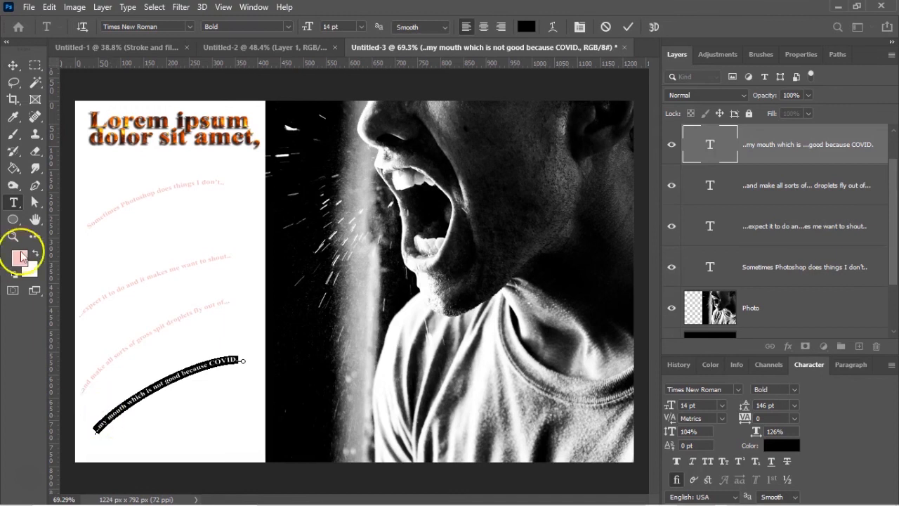
pyautogui.click(786, 249)
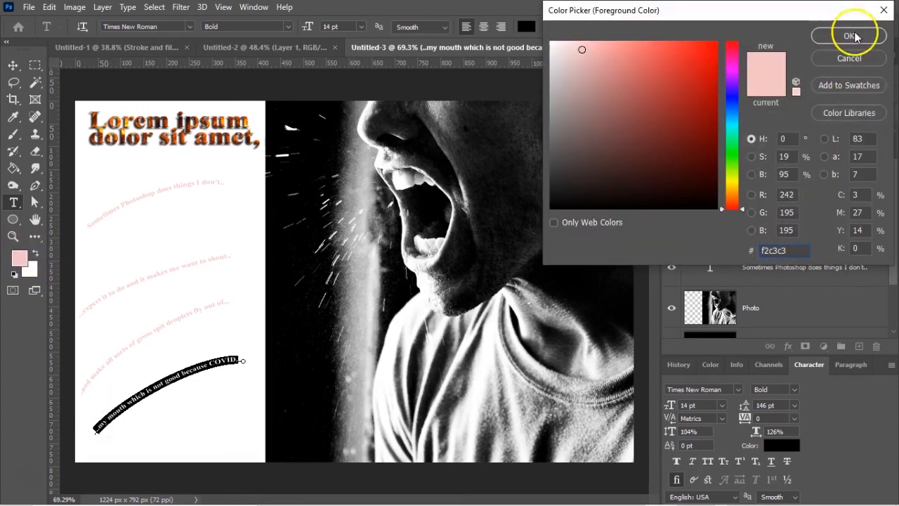
pyautogui.click(854, 37)
pyautogui.click(240, 404)
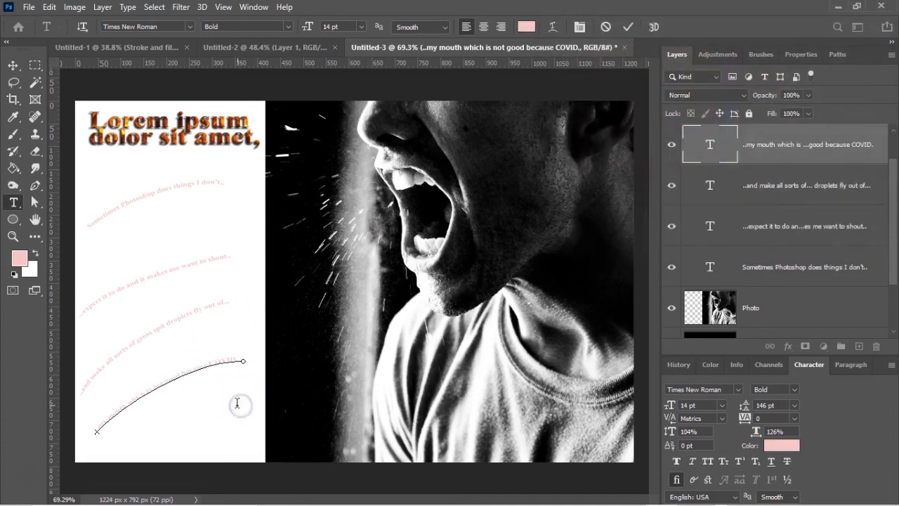
pyautogui.press('v')
# Toggle the Photo layer off and on, and show the black Layer 1 behind the text and photo
pyautogui.click(671, 308)
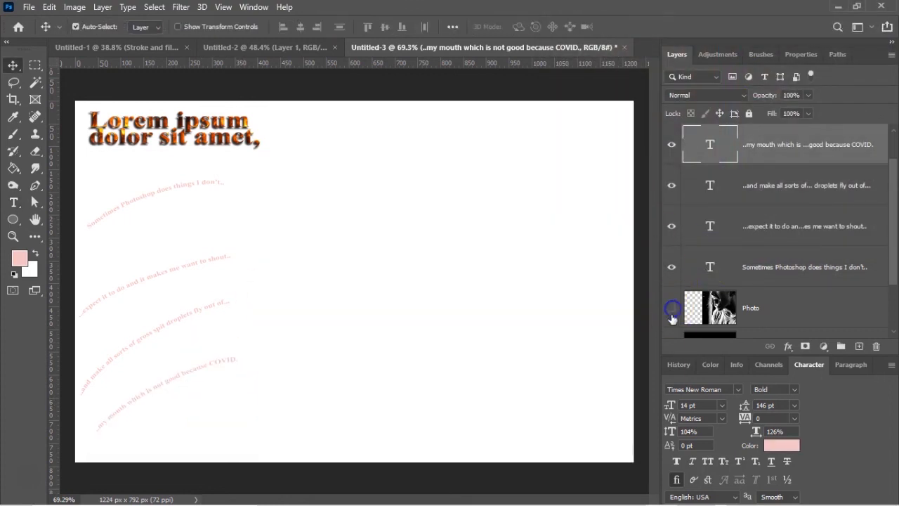
pyautogui.click(671, 308)
pyautogui.scroll(-1, 675, 309)
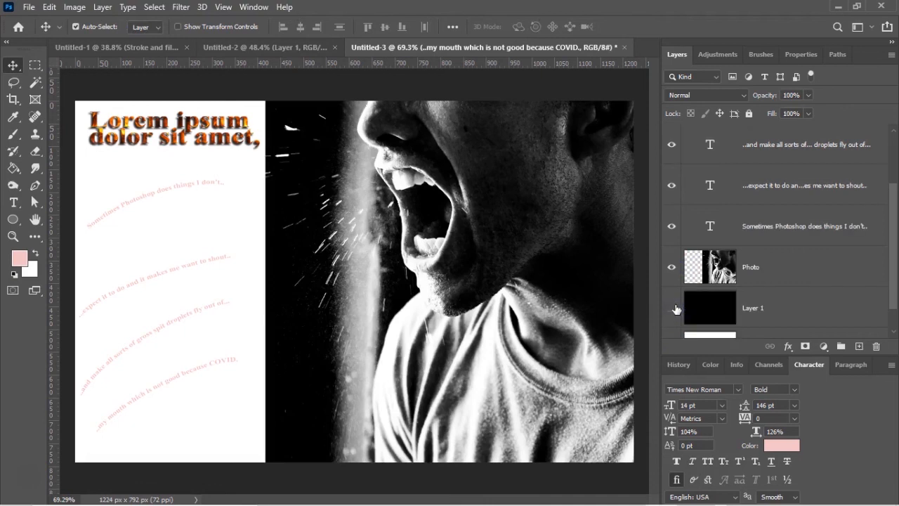
pyautogui.click(671, 308)
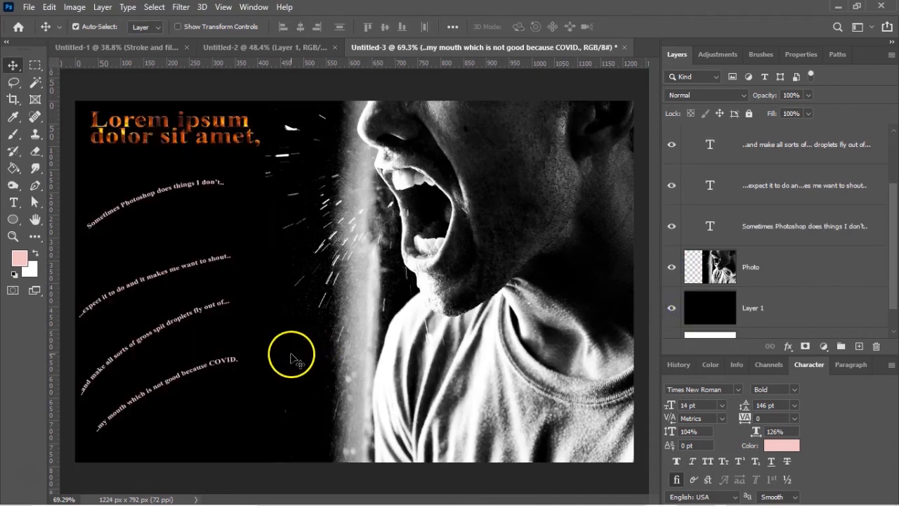